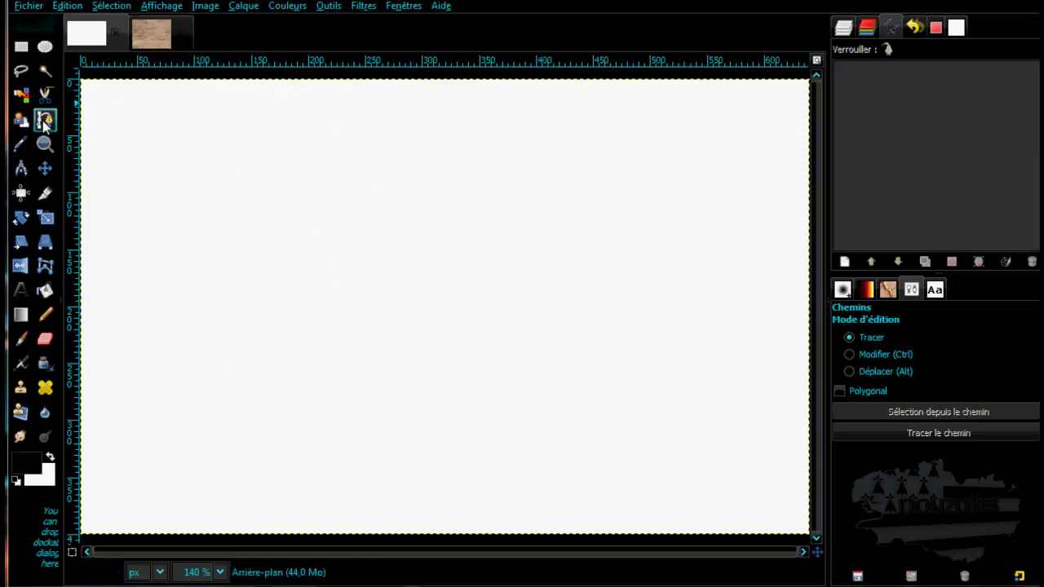
- Draw an open wavy path with three curved nodes across the middle of the canvas using the Paths tool
click(102, 346)
drag(102, 346, 236, 261)
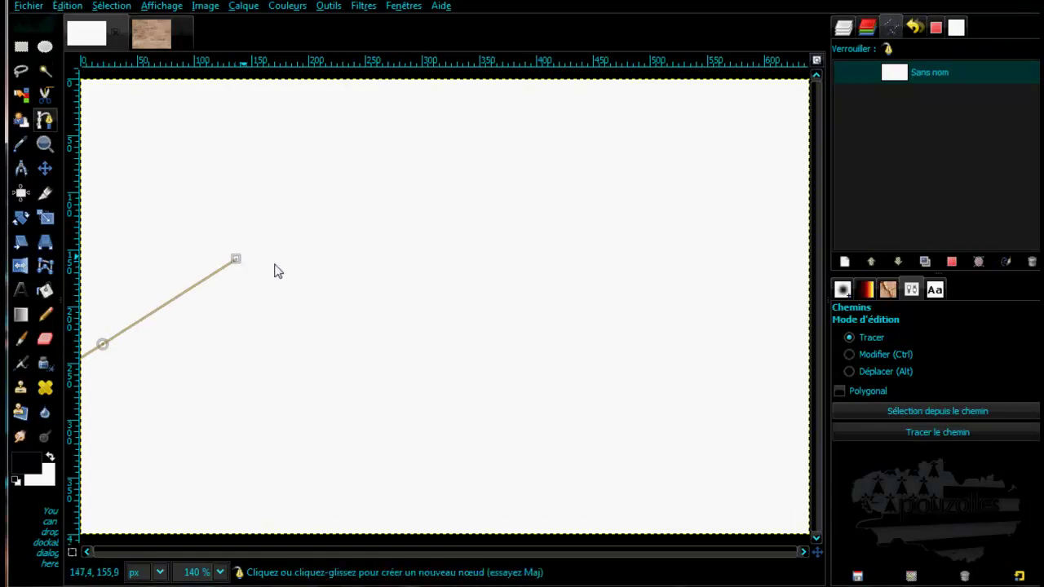
drag(374, 341, 390, 364)
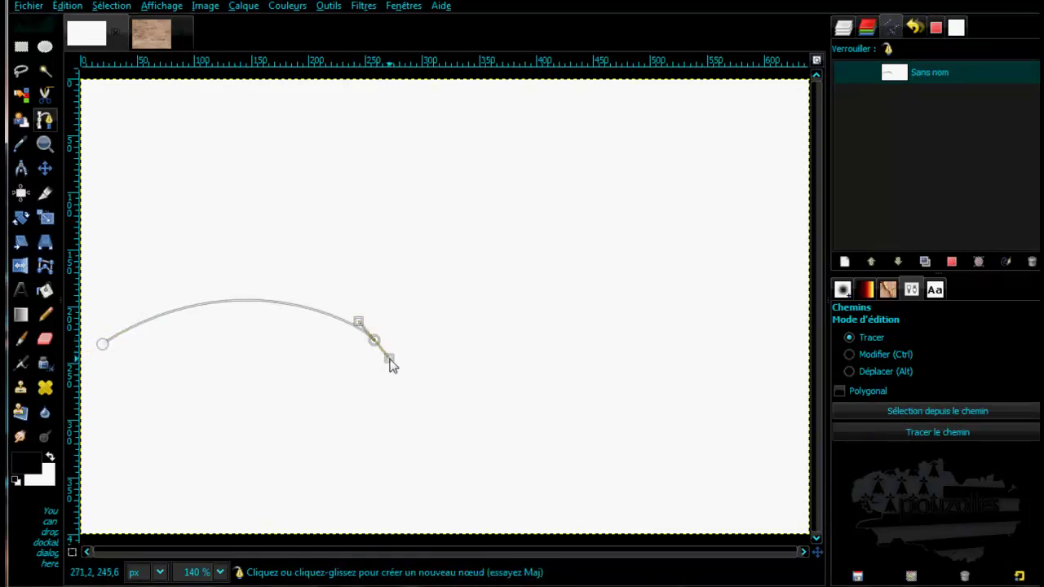
drag(629, 306, 694, 266)
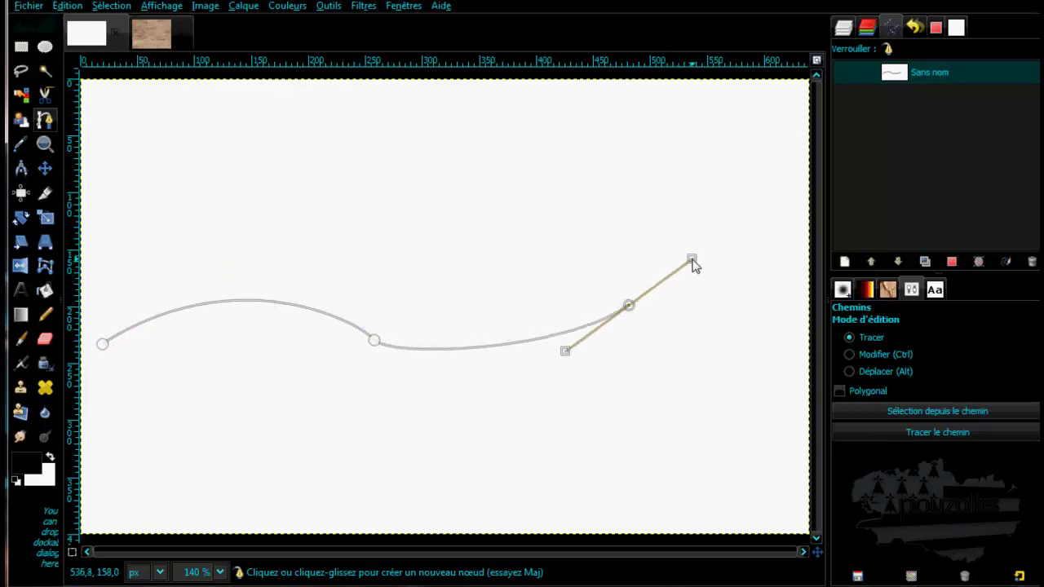
- Lengthen the middle node's outgoing handle and move the whole path slightly to the right on the canvas
click(379, 344)
drag(393, 360, 412, 398)
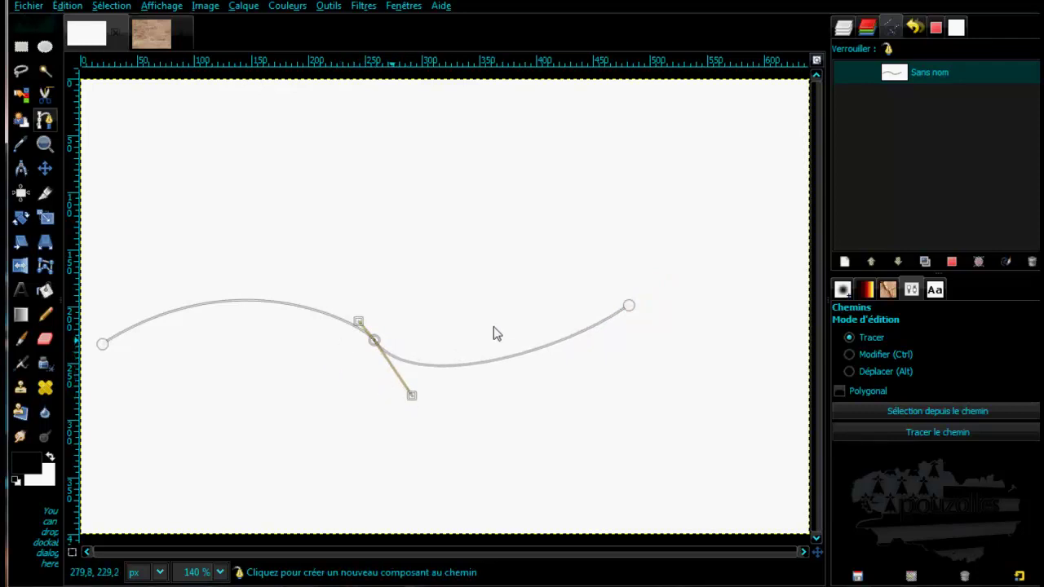
click(849, 371)
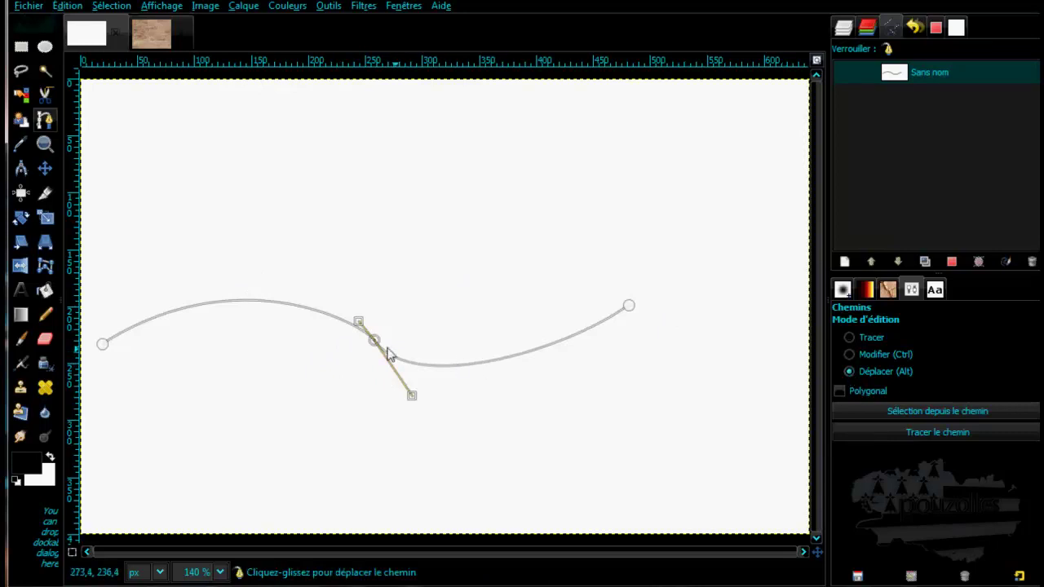
drag(375, 343, 444, 345)
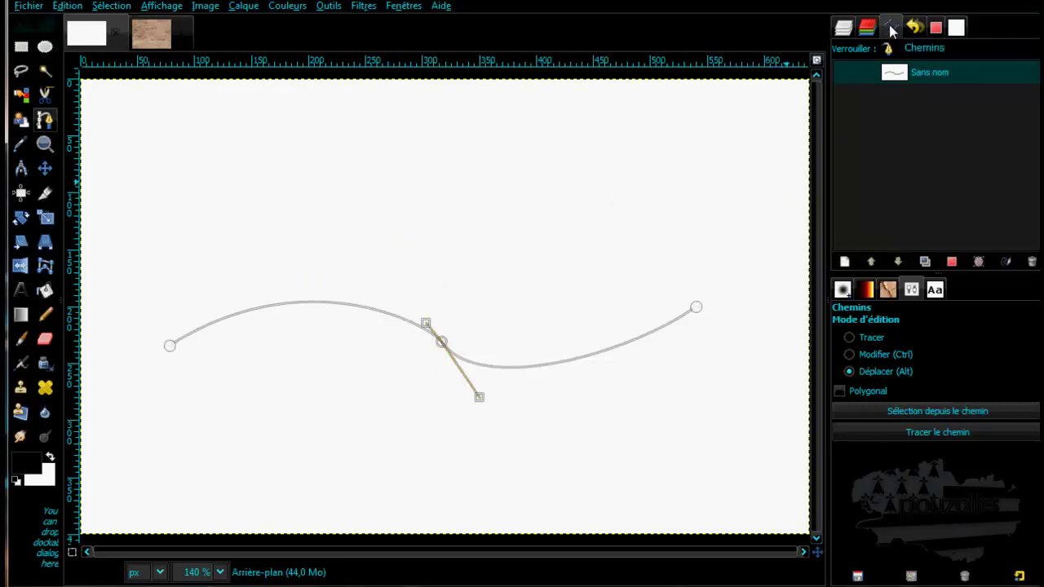
- Activate the Text tool and make the unnamed path visible over the image
click(841, 73)
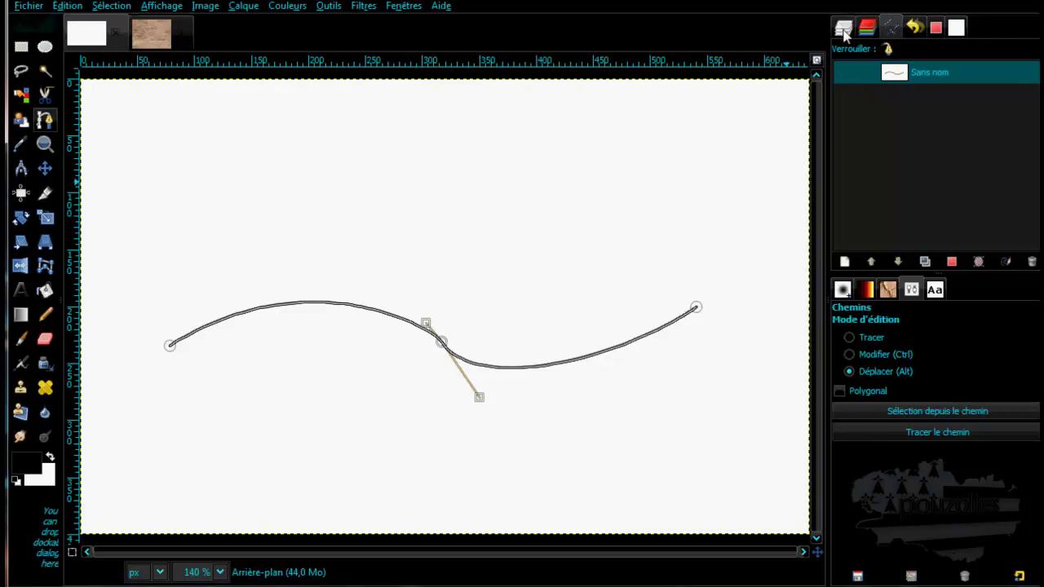
click(844, 29)
click(913, 124)
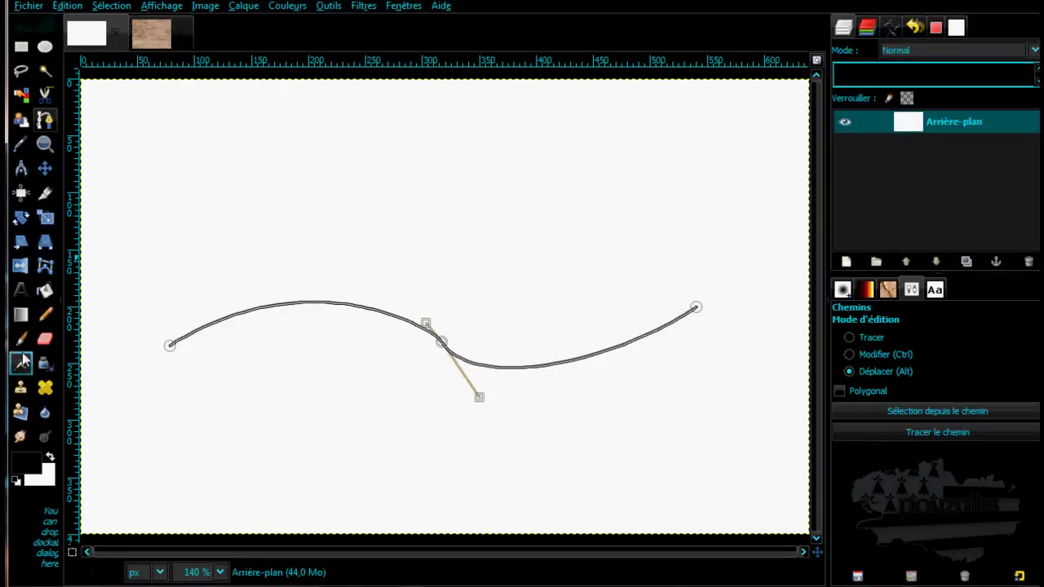
click(20, 291)
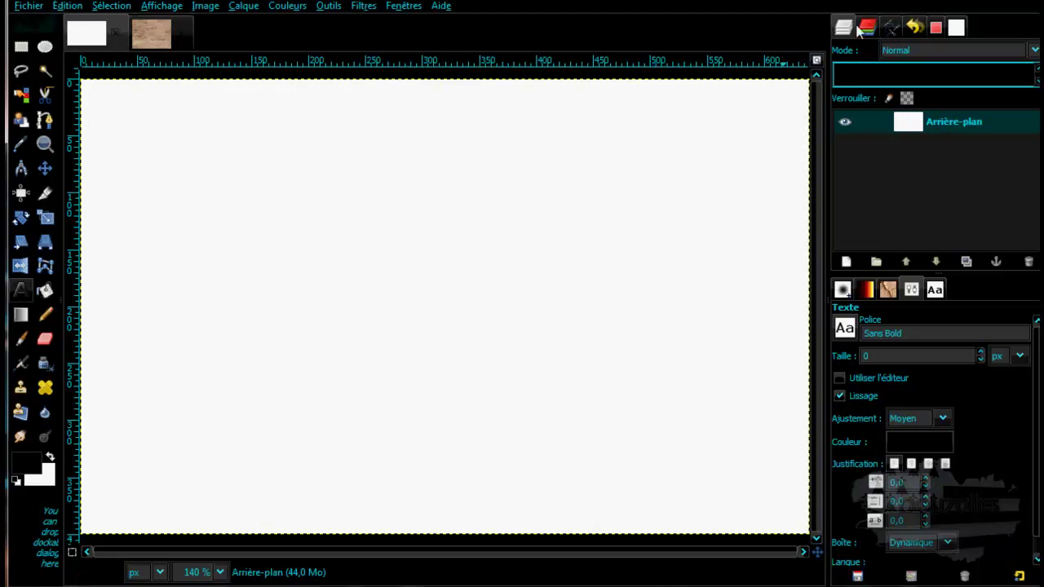
click(892, 27)
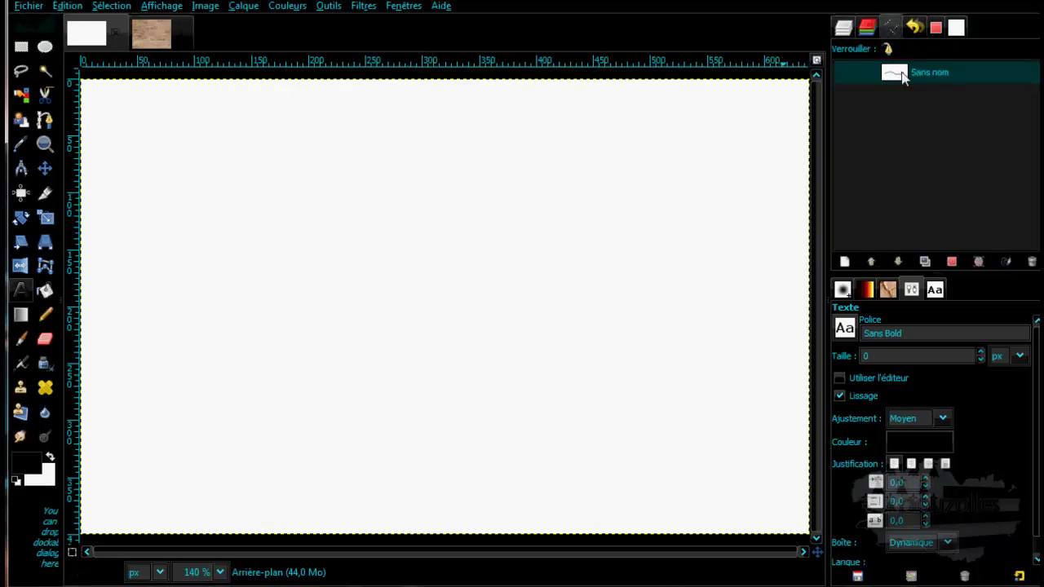
click(844, 73)
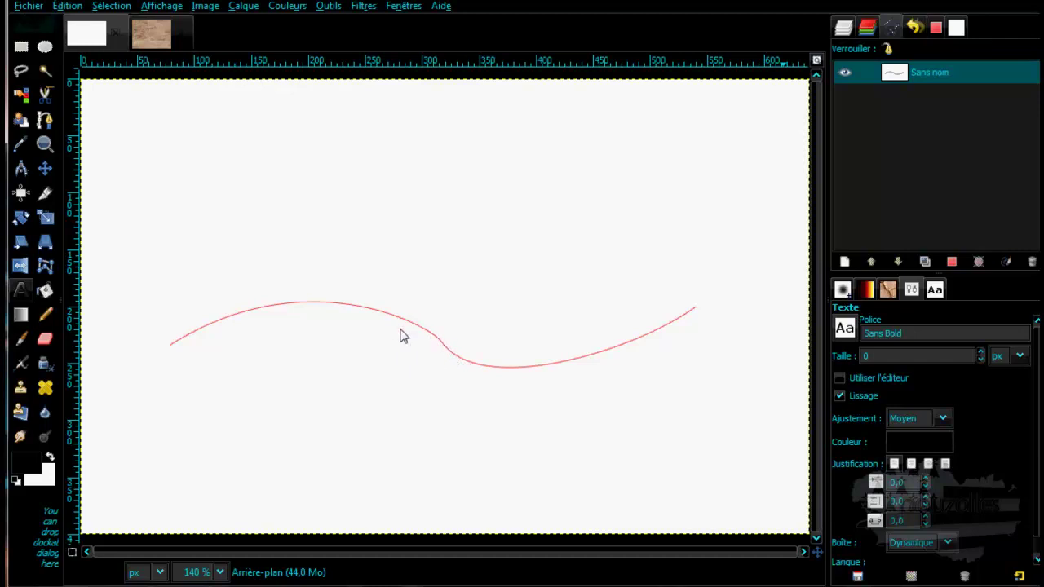
- Smooth the path's bend by pulling both handles of the middle node outward, and return to the Text tool
click(45, 121)
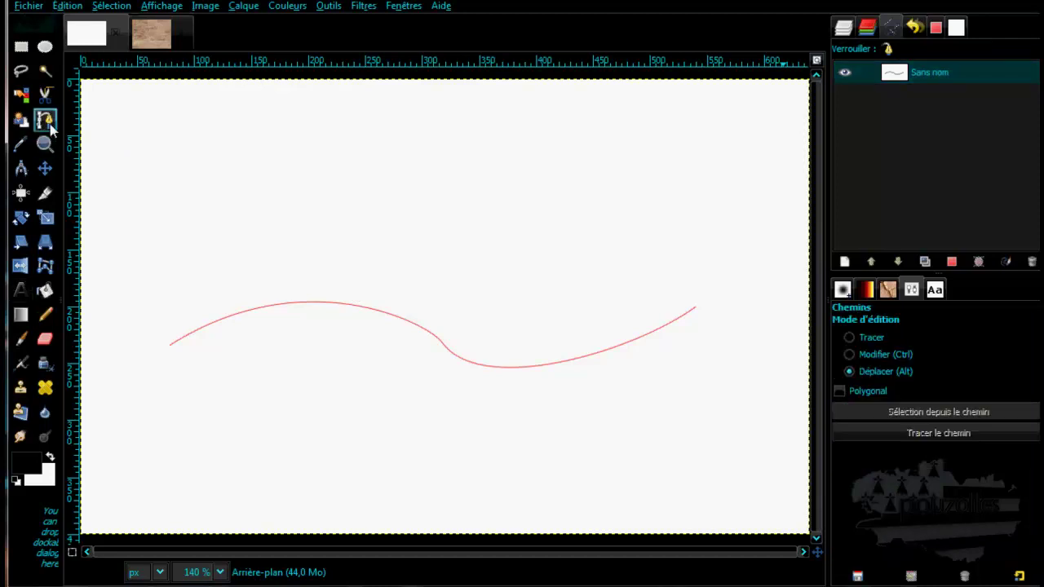
click(437, 350)
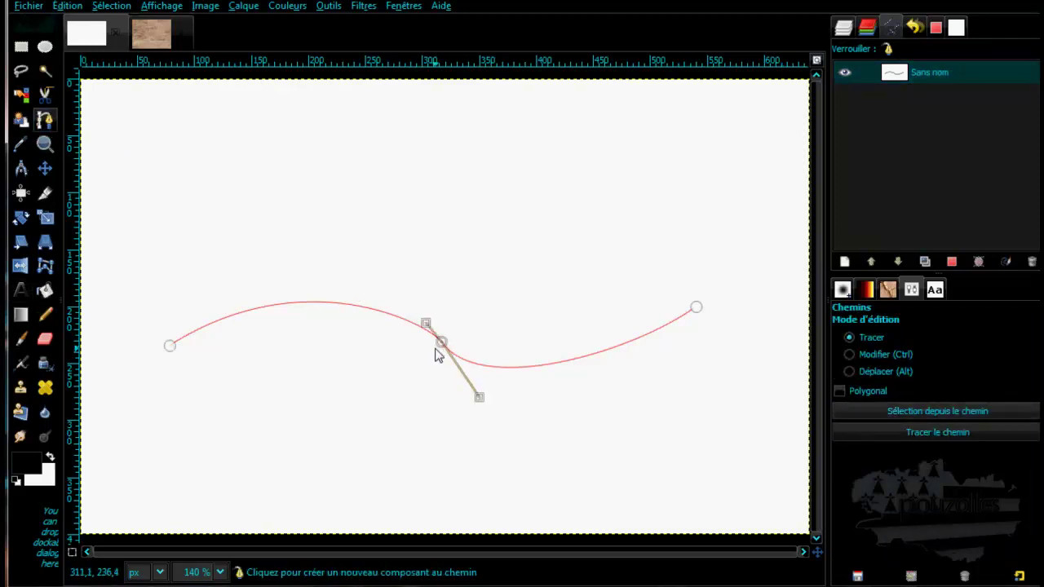
key(ctrl)
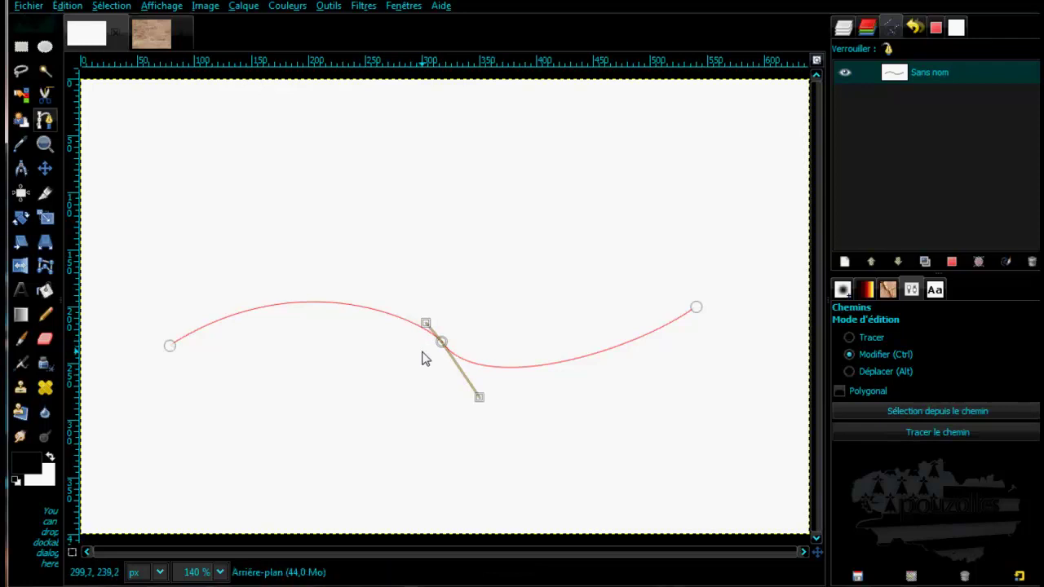
scroll(424, 359, up, 4)
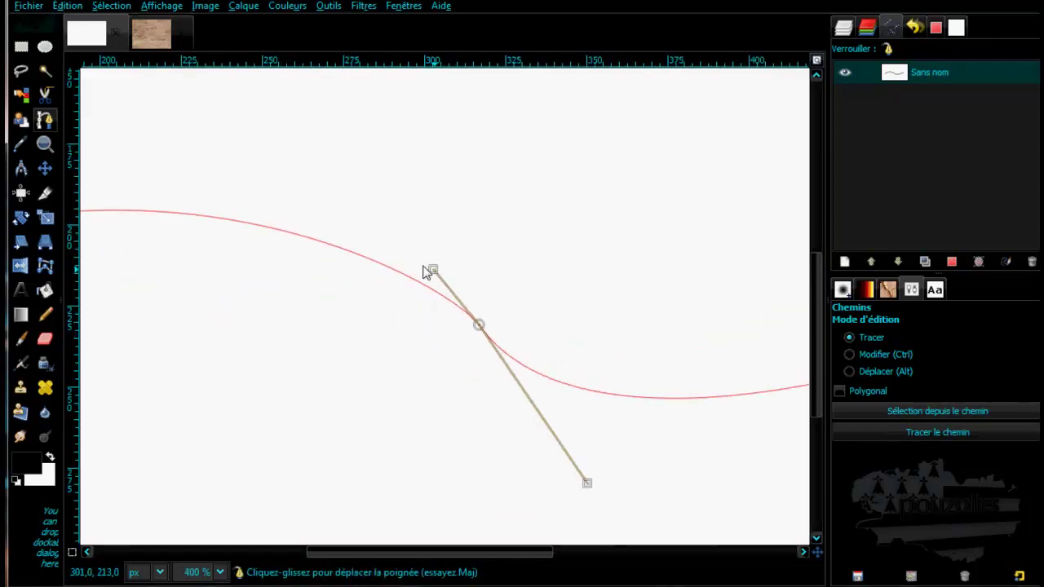
drag(423, 268, 389, 232)
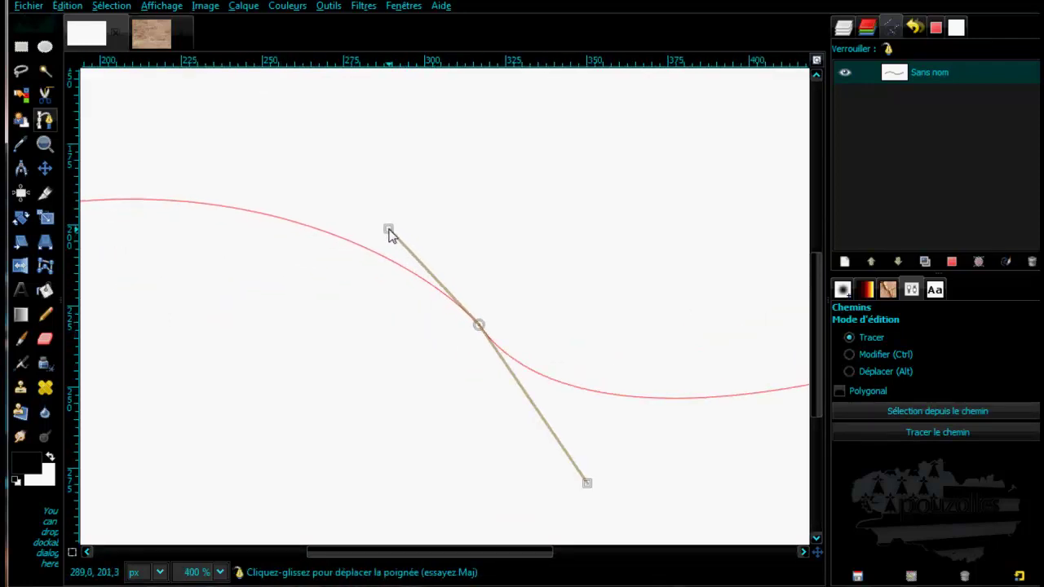
drag(587, 482, 616, 480)
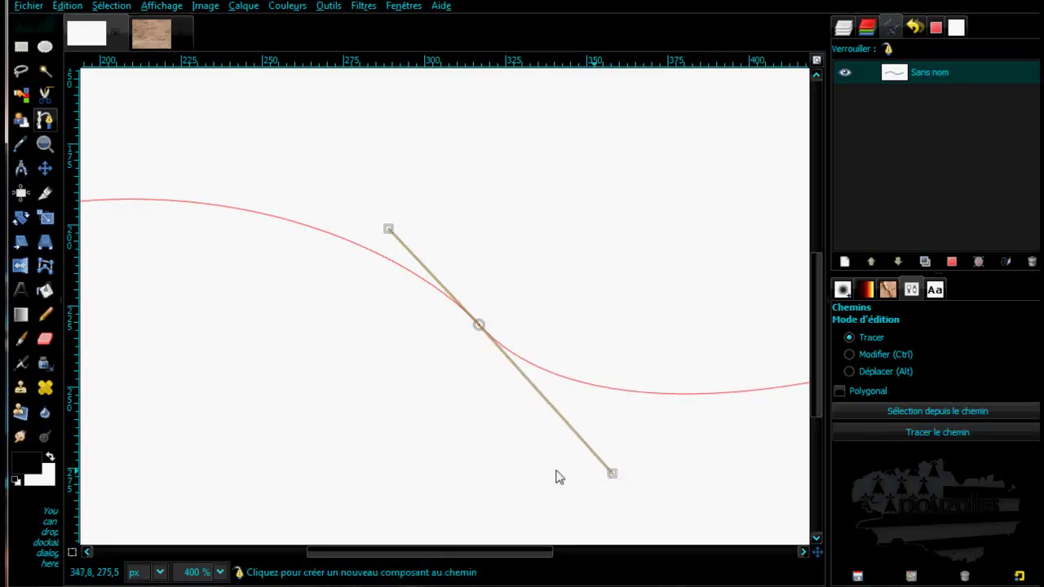
click(23, 290)
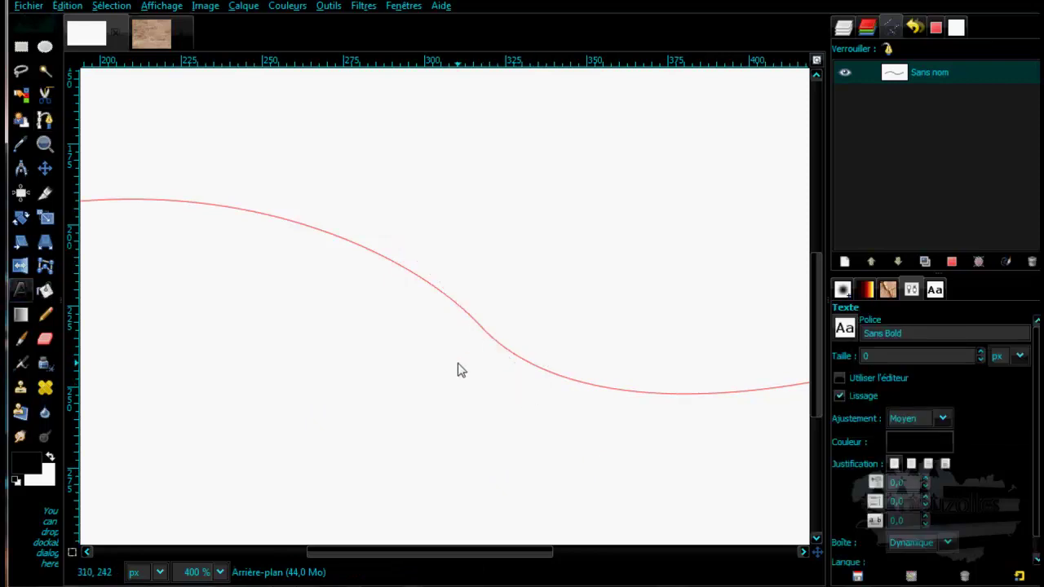
scroll(457, 369, down, 1)
scroll(459, 369, down, 1)
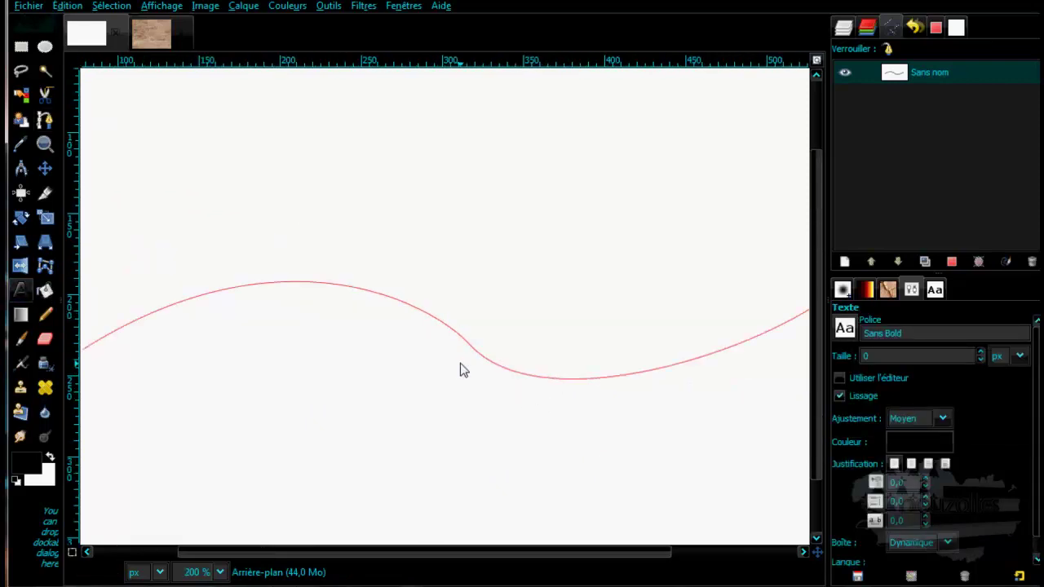
scroll(459, 369, down, 1)
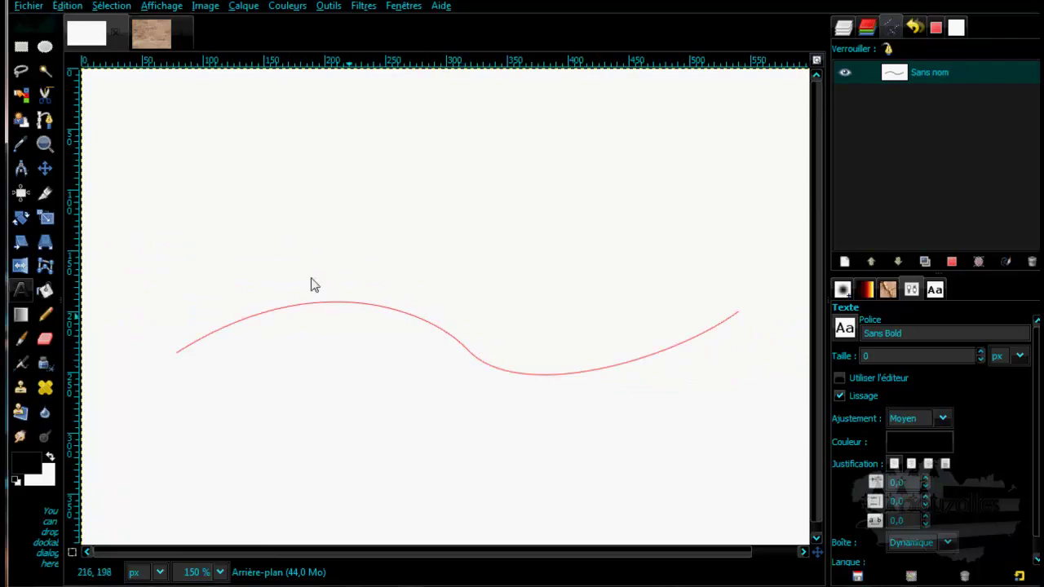
click(209, 194)
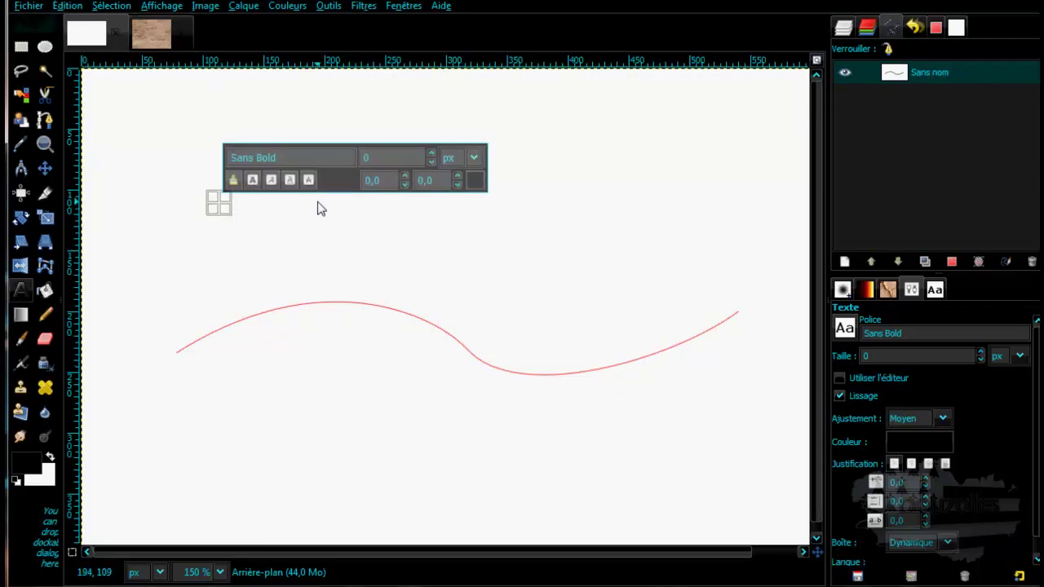
click(430, 154)
click(345, 178)
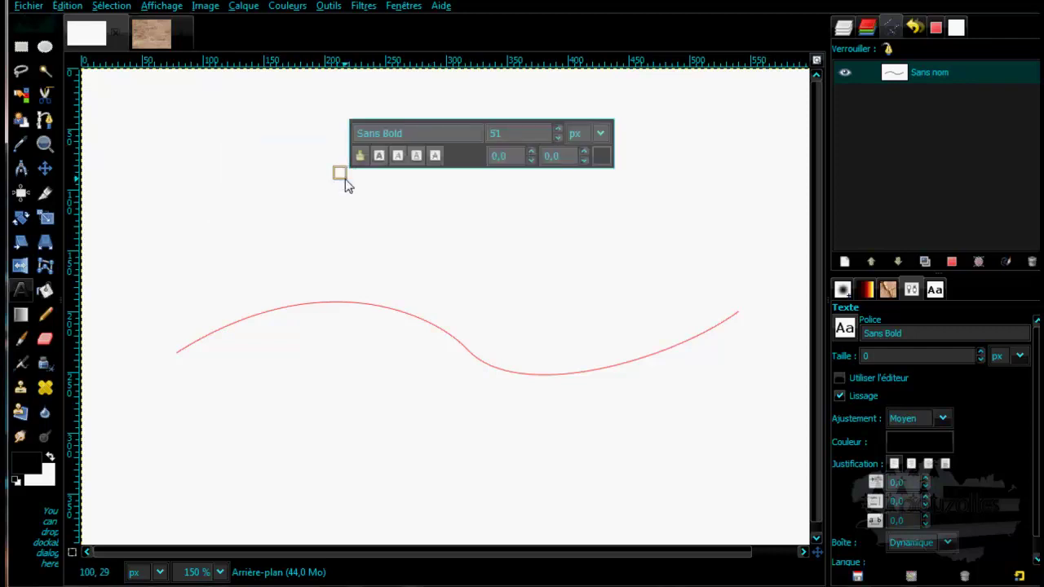
click(196, 202)
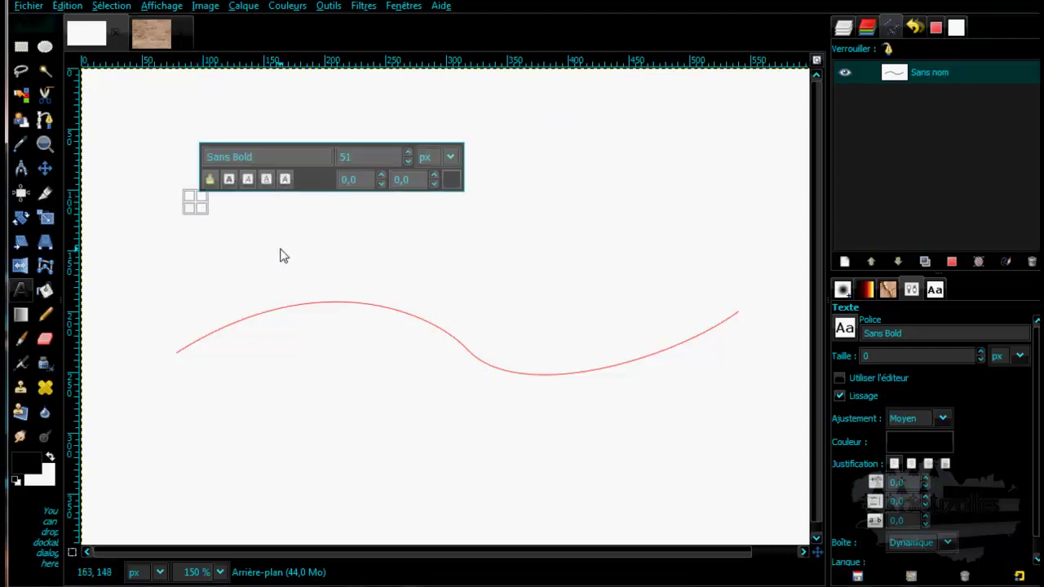
click(842, 29)
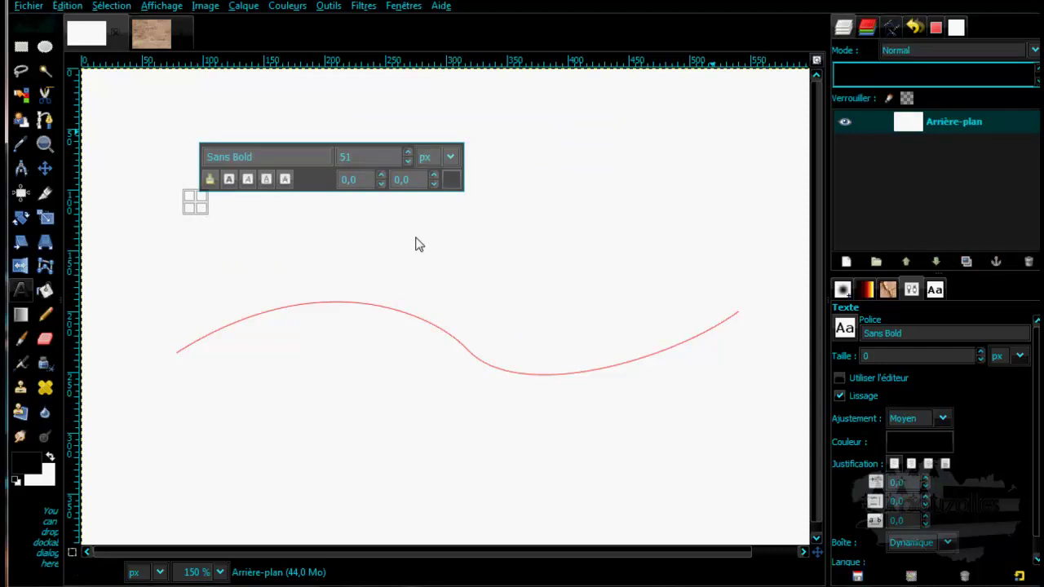
key(p)
key(u)
key(z)
key(l)
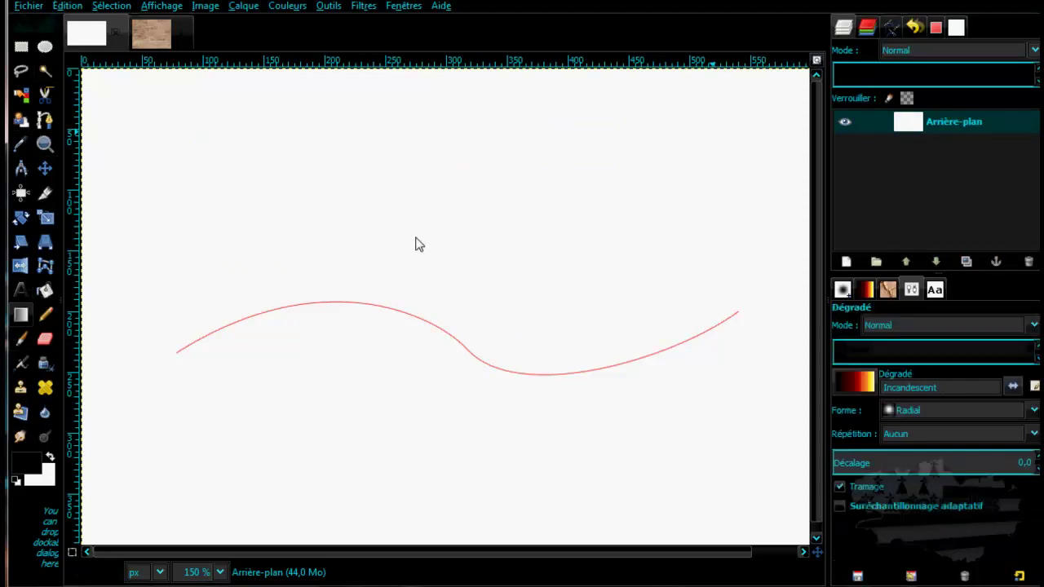
key(s)
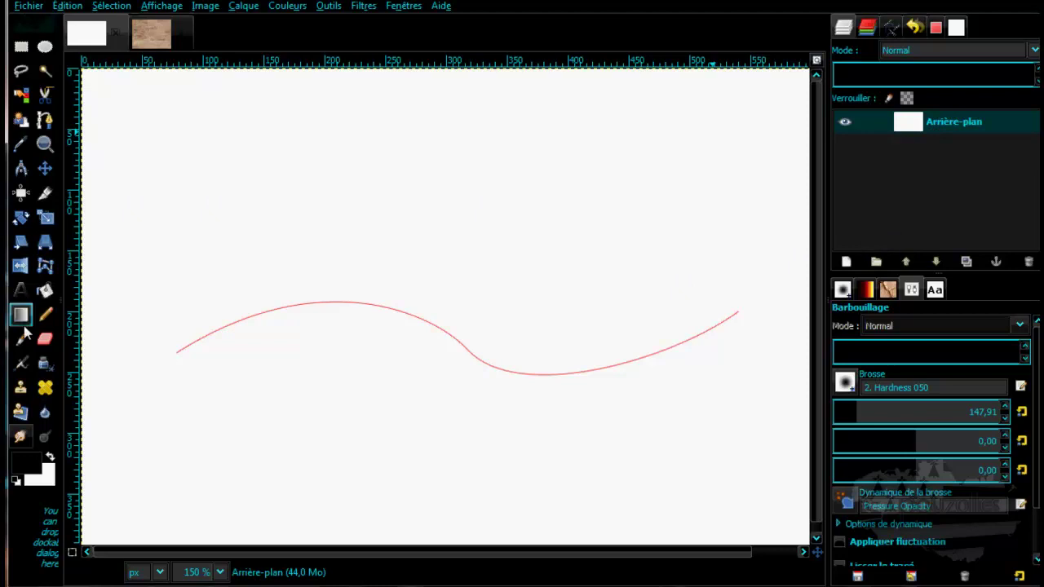
- Add the text "pouzolles" in Sans Bold at 53 px above the path
click(20, 291)
click(216, 200)
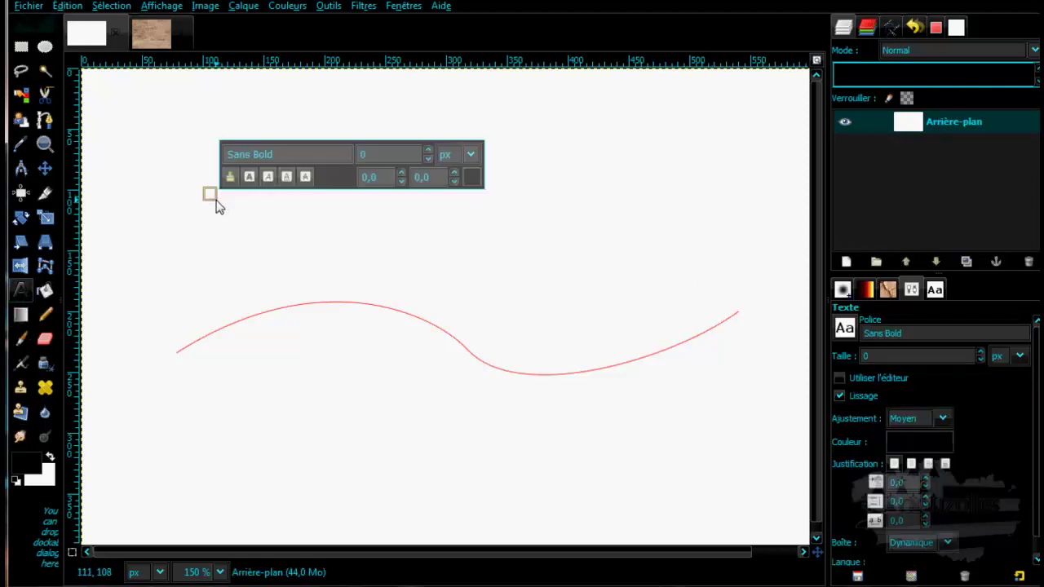
click(428, 151)
text(po)
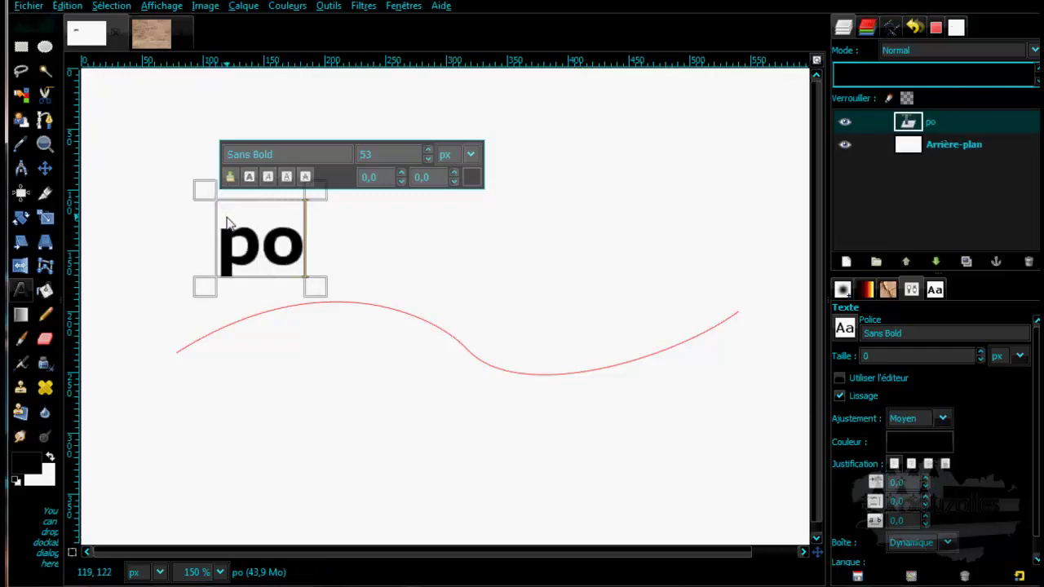
text(uzolle)
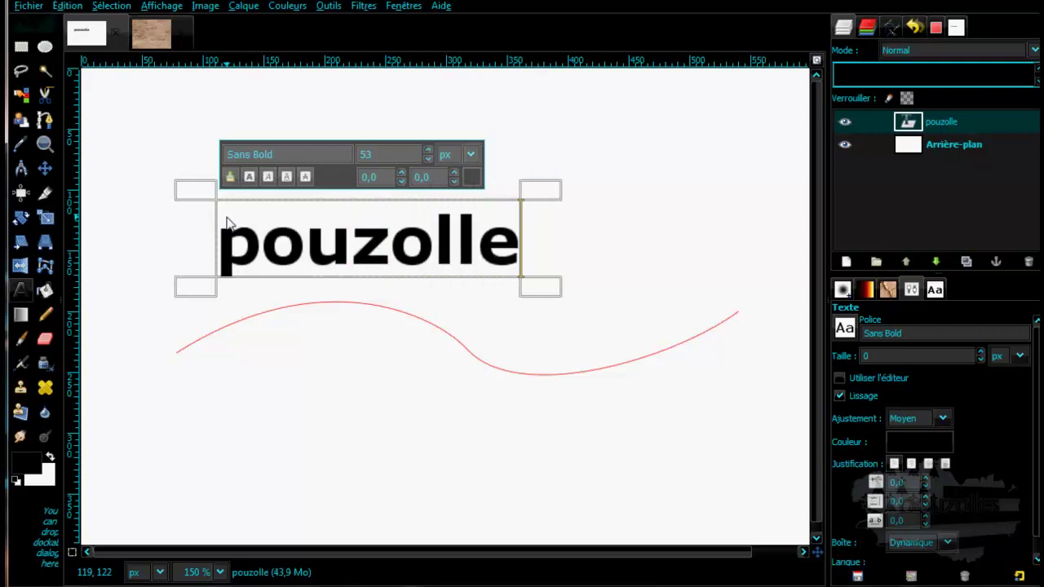
text(s)
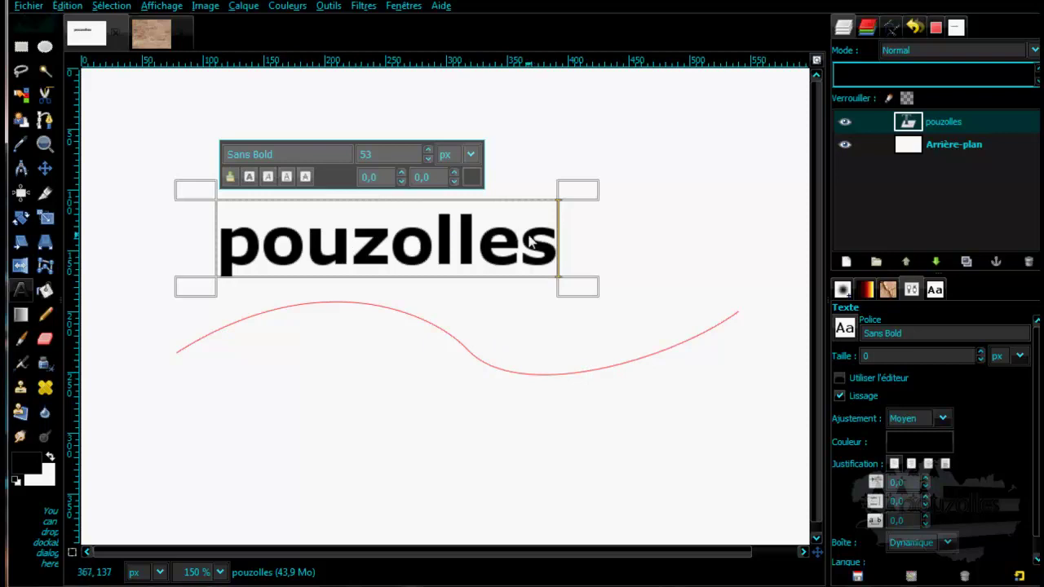
- Increase the size of the whole word "pouzolles" to 87 px
double_click(412, 243)
click(428, 150)
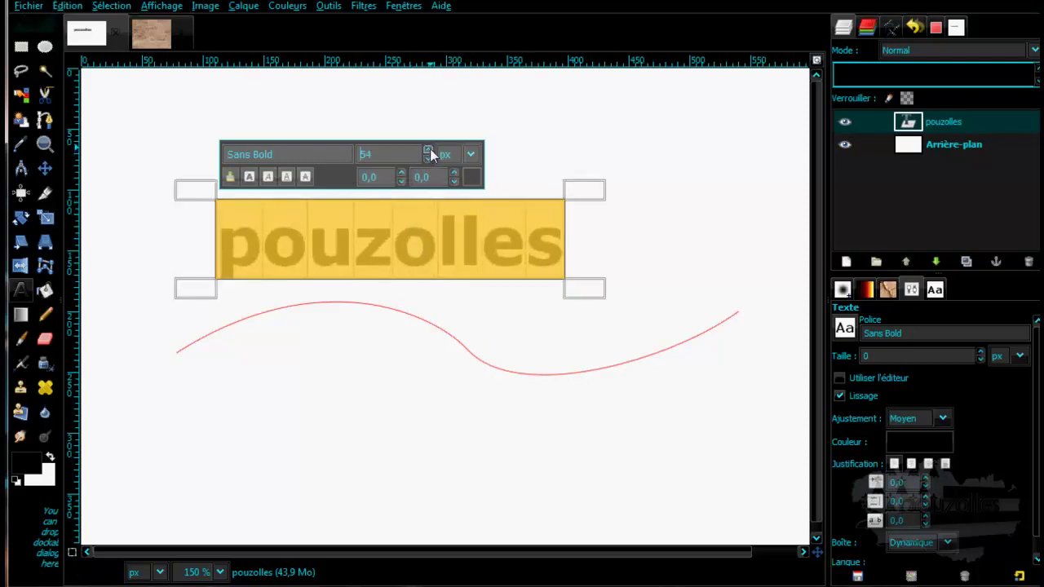
click(428, 151)
click(428, 151)
click(428, 151)
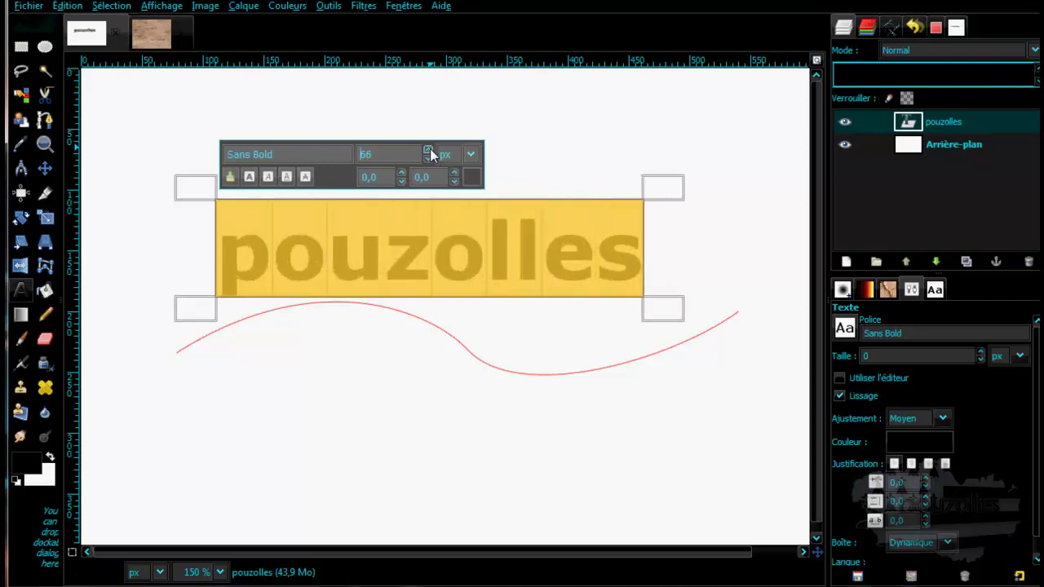
click(428, 151)
click(428, 152)
click(429, 151)
click(428, 152)
click(428, 152)
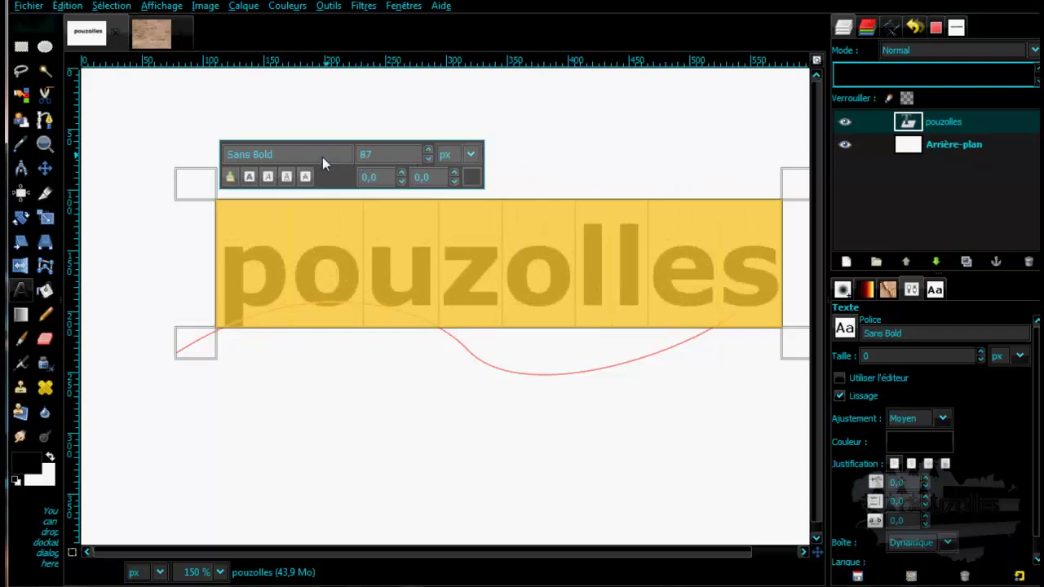
right_click(384, 265)
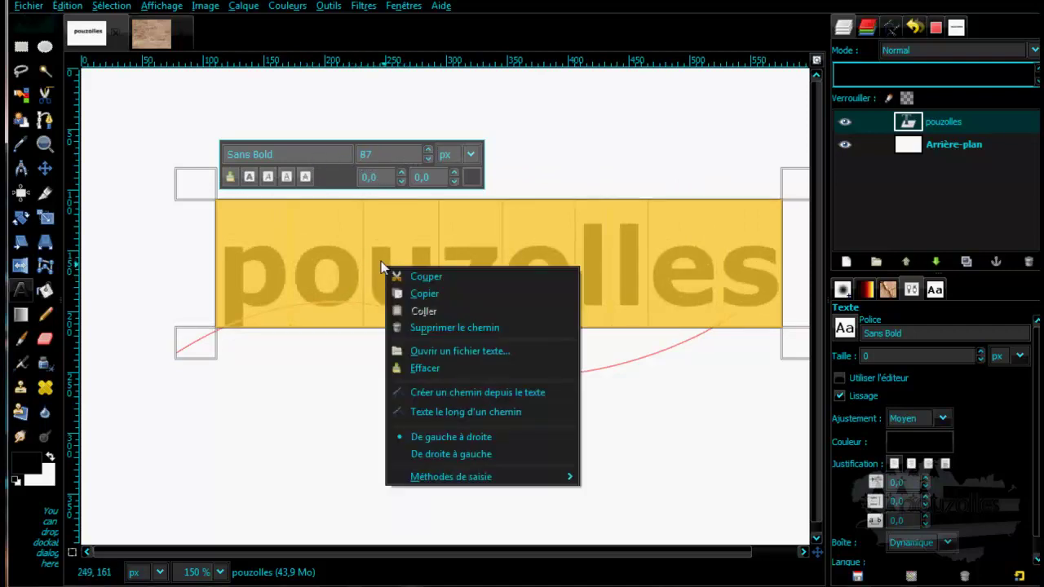
click(368, 244)
click(368, 244)
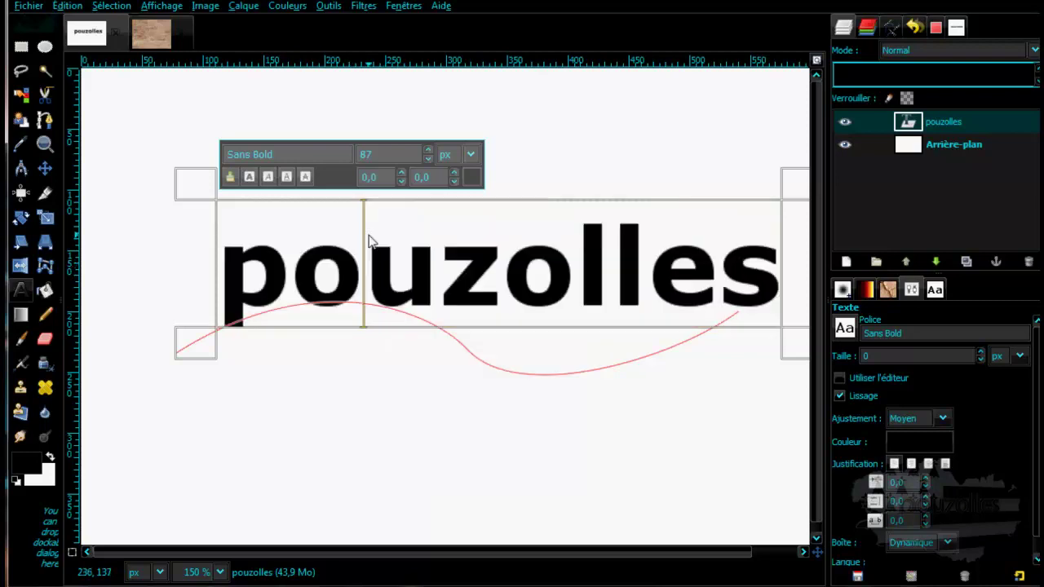
- Lay the text "pouzolles" along the wavy path, then hide the original text layer and make the Arrière-plan layer active
right_click(425, 275)
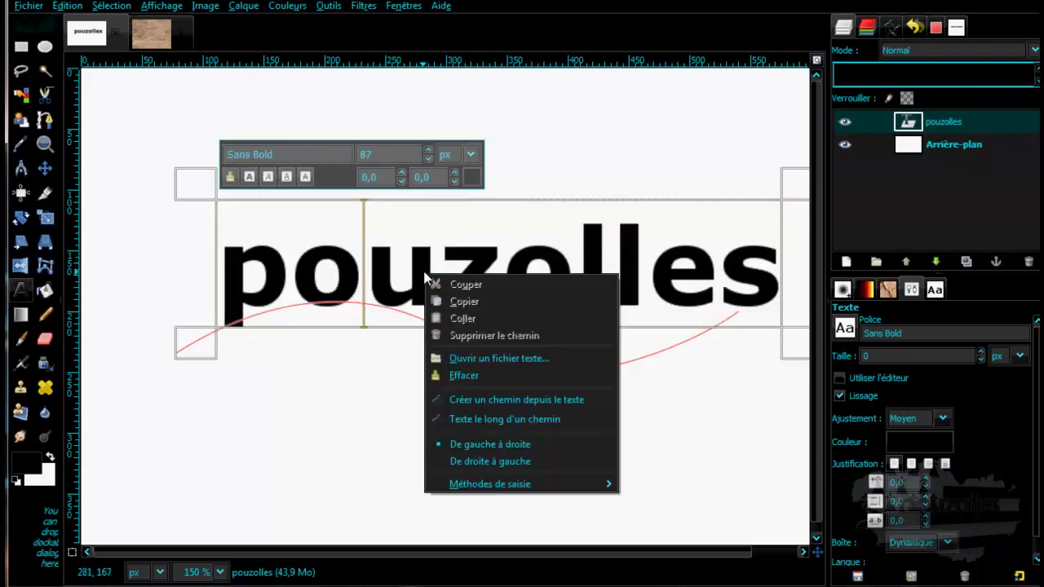
click(489, 426)
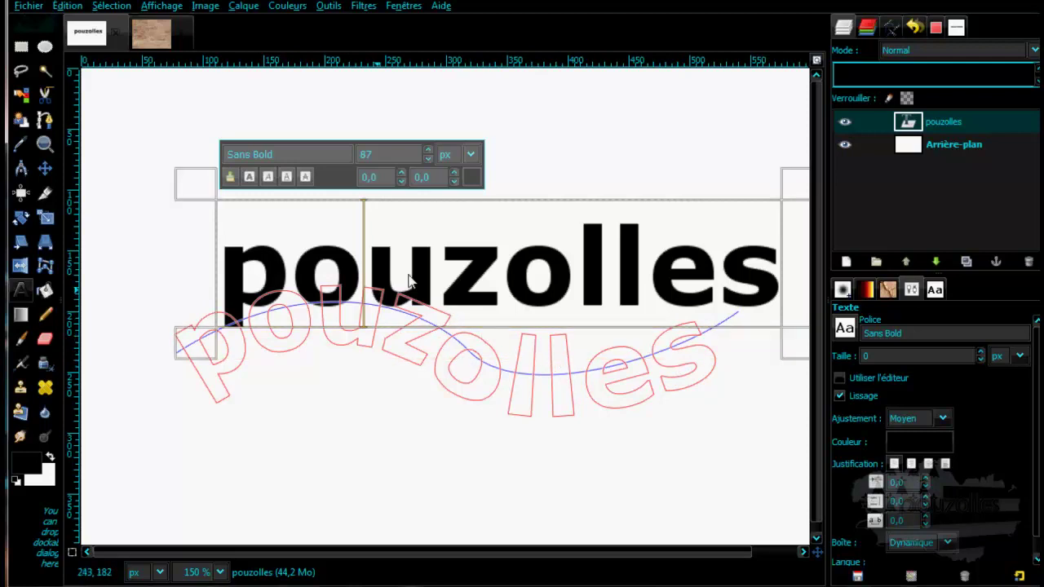
click(950, 122)
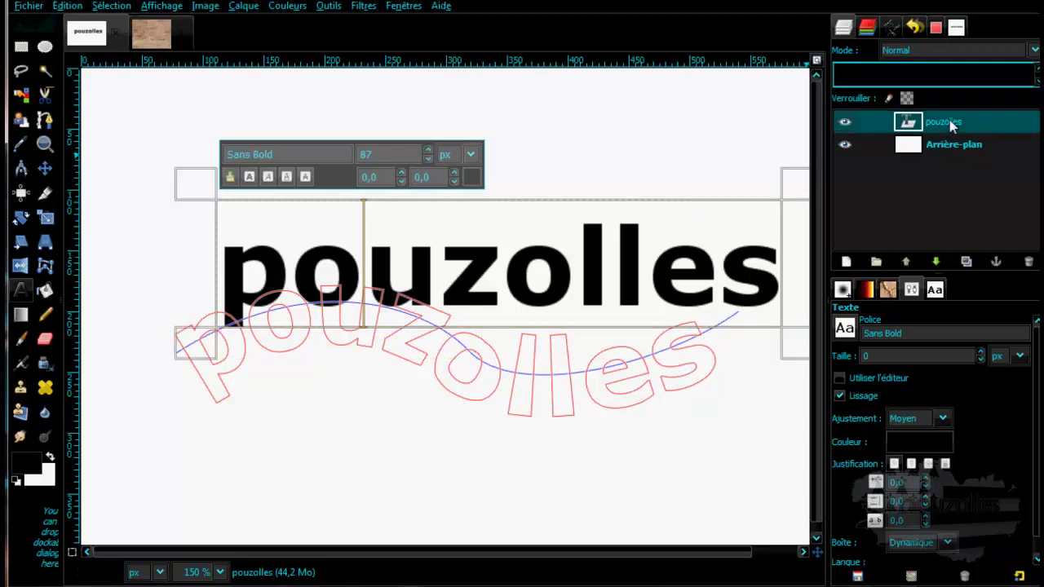
click(845, 124)
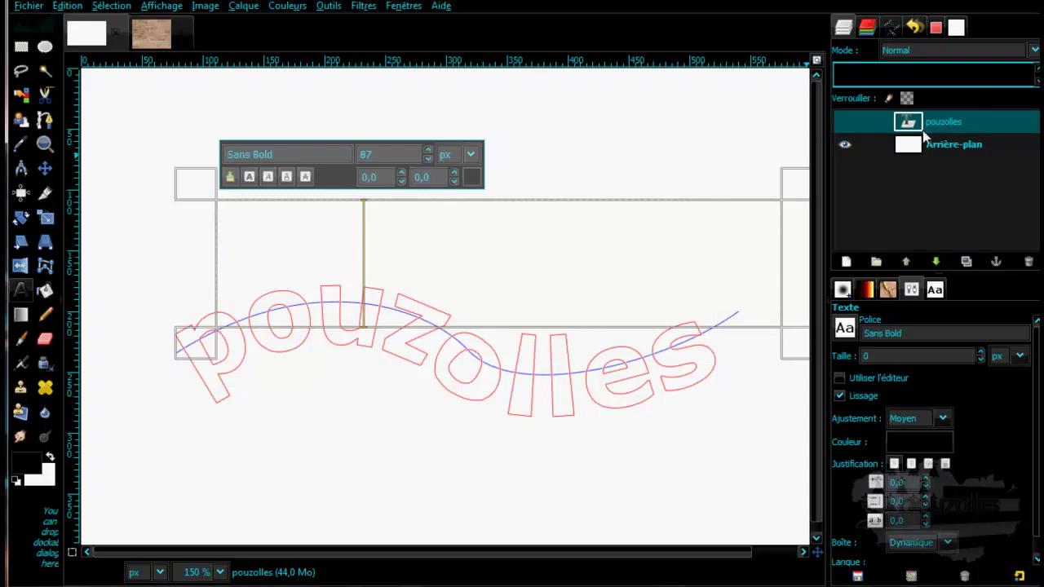
click(938, 148)
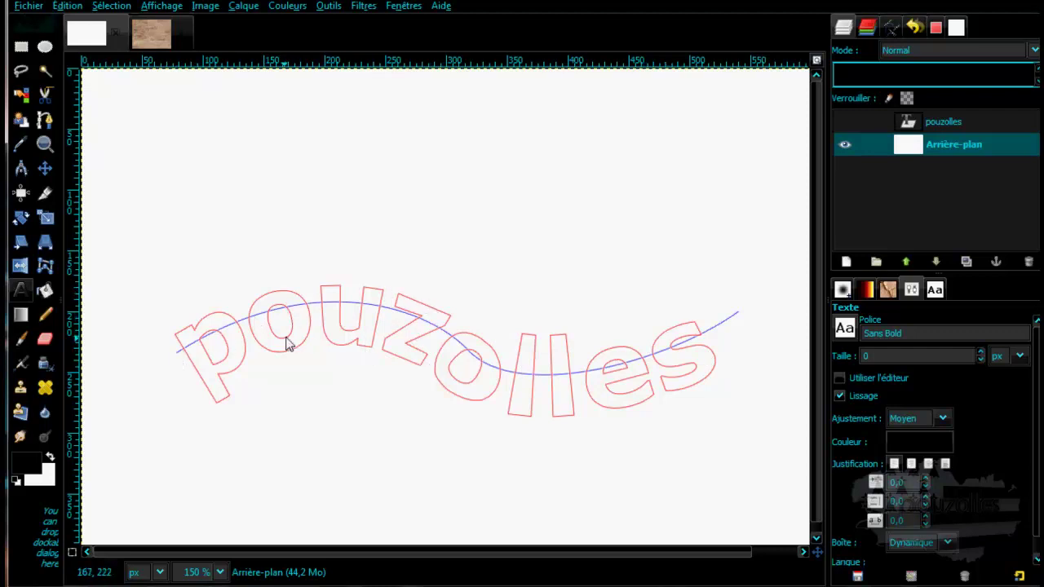
- Show the image's paths, select the letter-outline path "Chemin" and examine the commands available for it
click(890, 27)
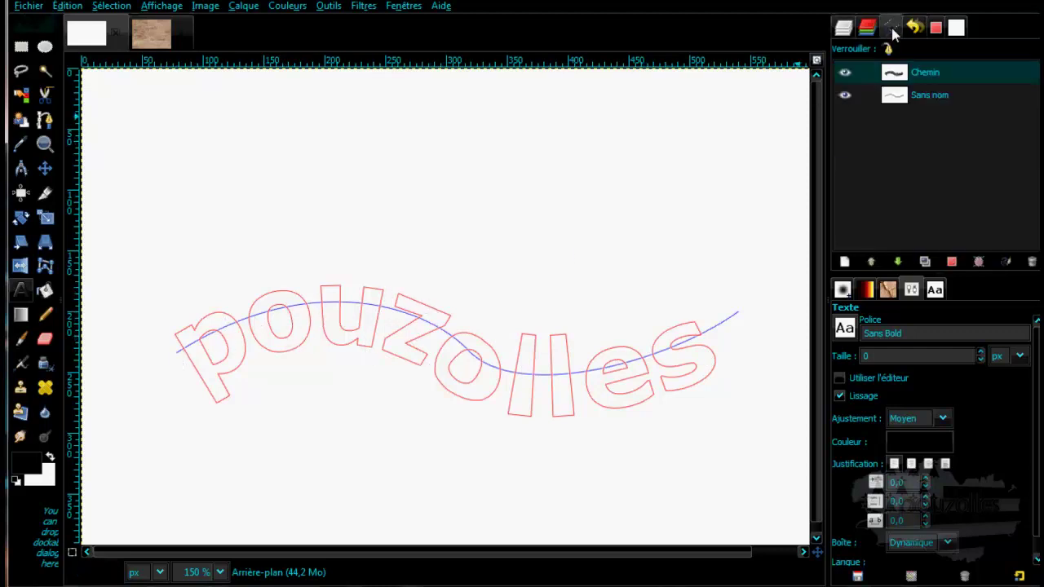
click(905, 75)
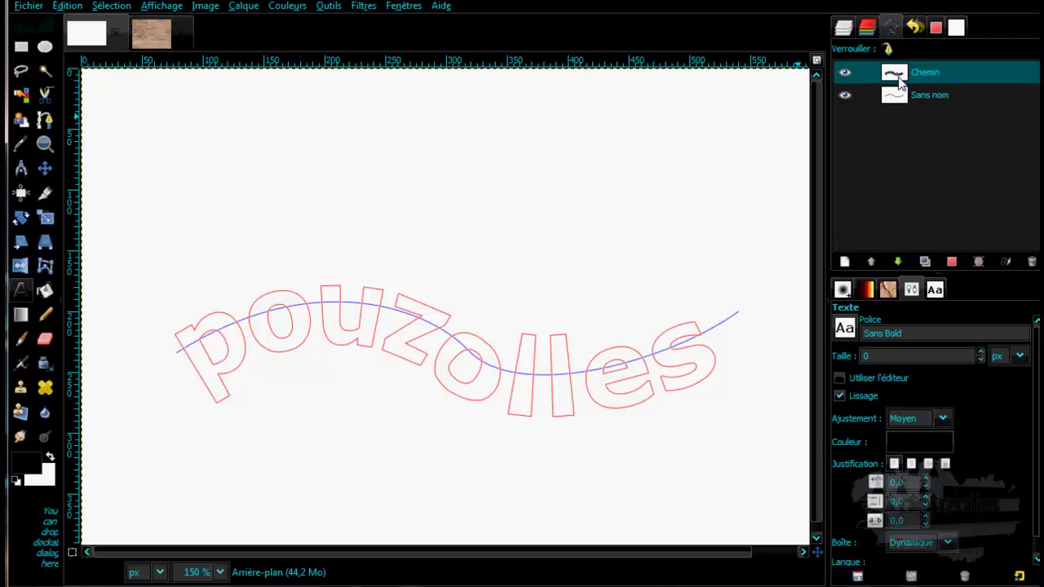
right_click(969, 74)
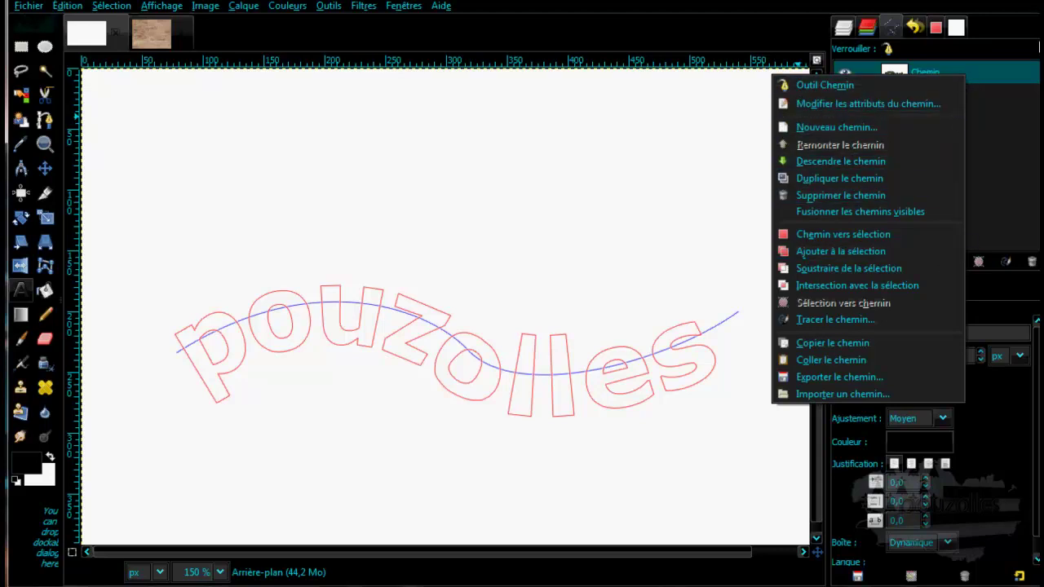
click(1032, 55)
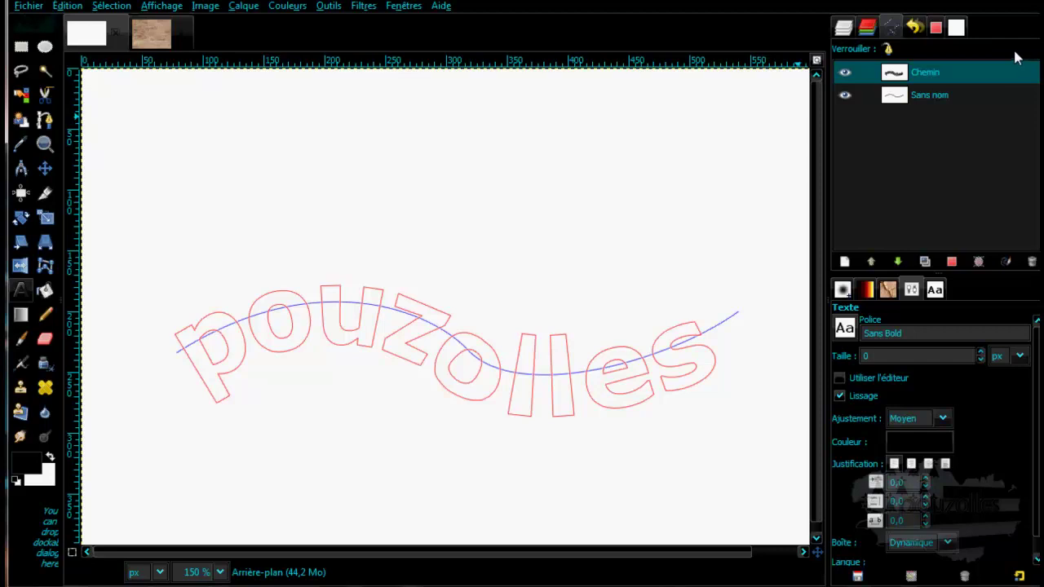
right_click(971, 160)
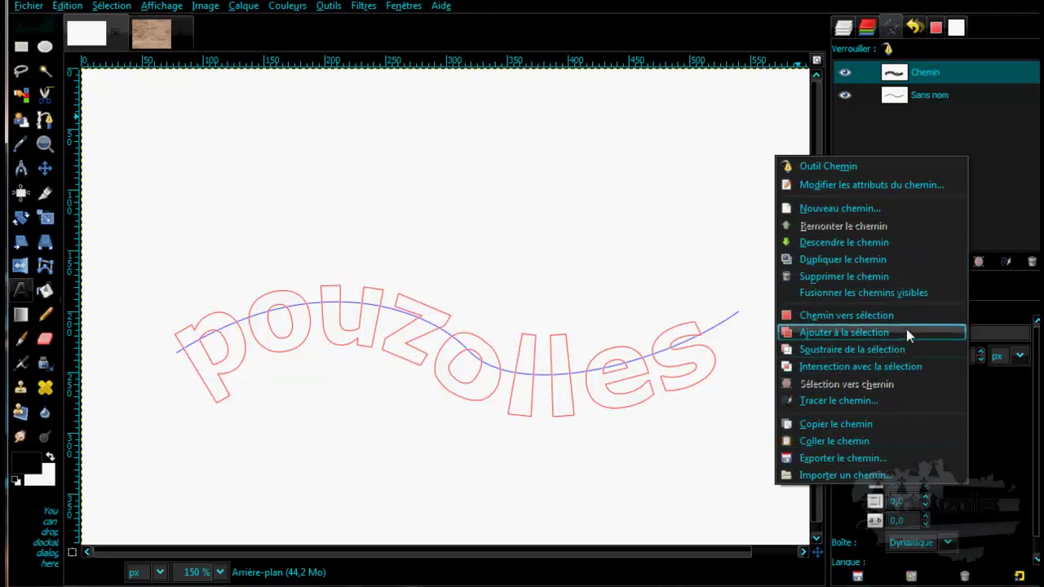
click(946, 156)
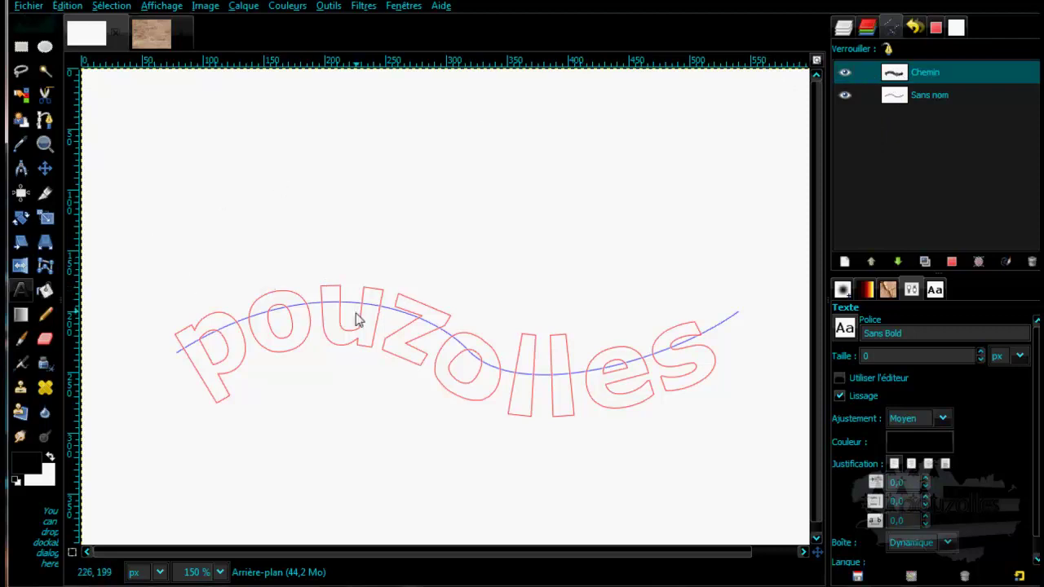
- Reshape the letter z in the text outline by moving its upper nodes, stretching its top bar out above the u
click(45, 119)
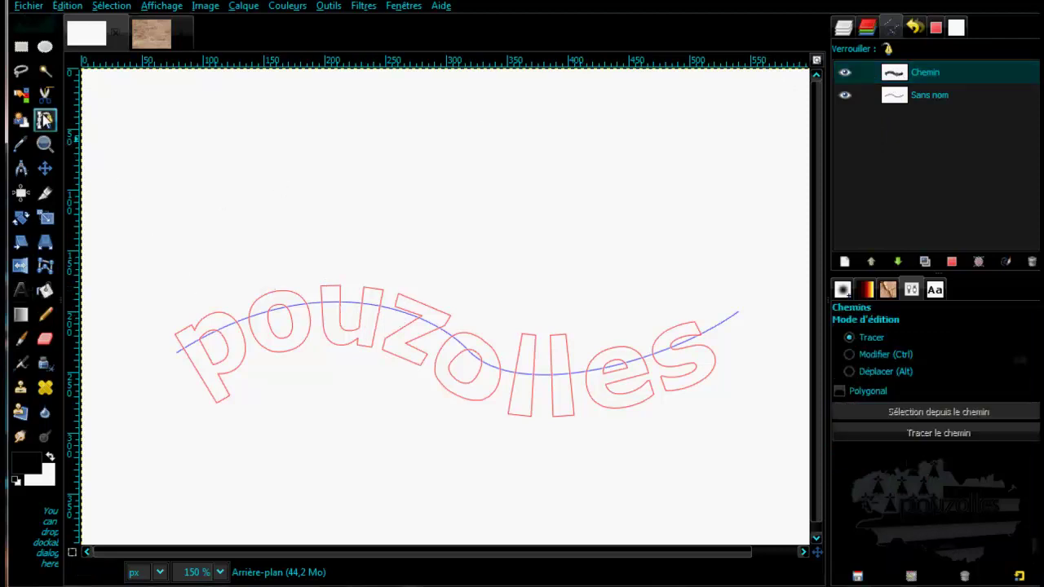
click(432, 314)
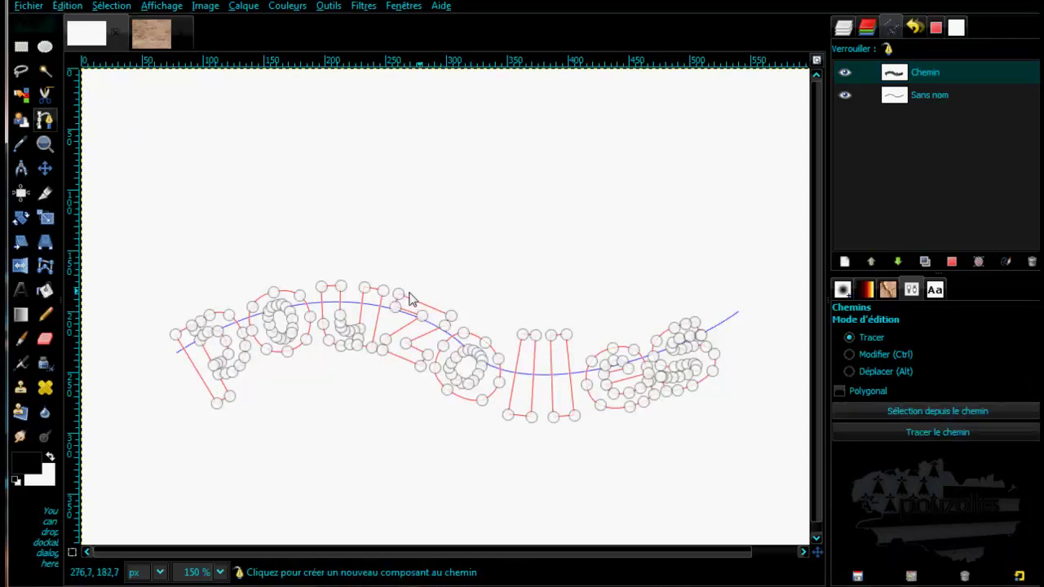
drag(403, 292, 421, 237)
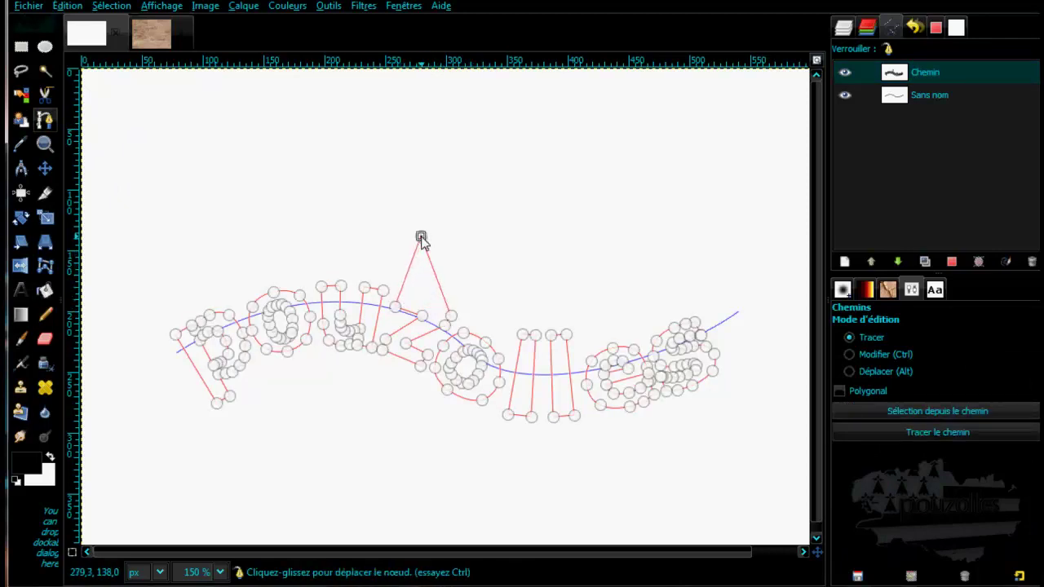
drag(469, 299, 470, 271)
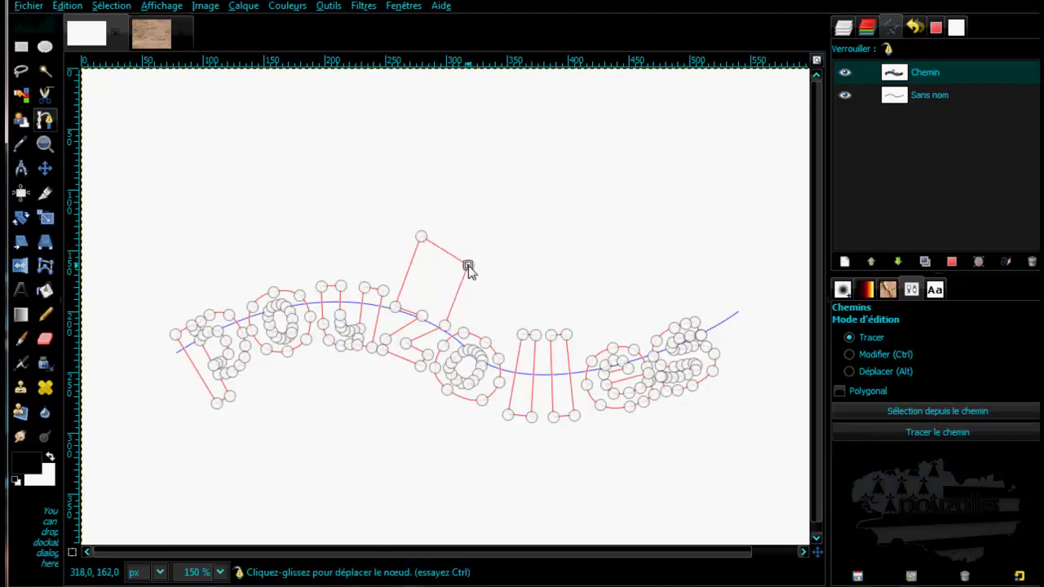
drag(443, 324, 300, 262)
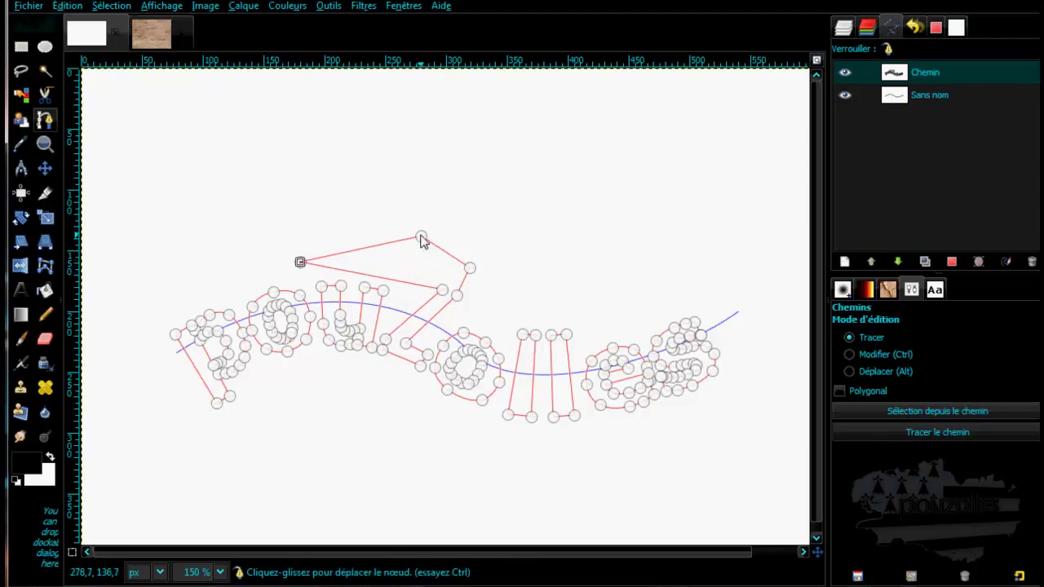
drag(420, 237, 309, 242)
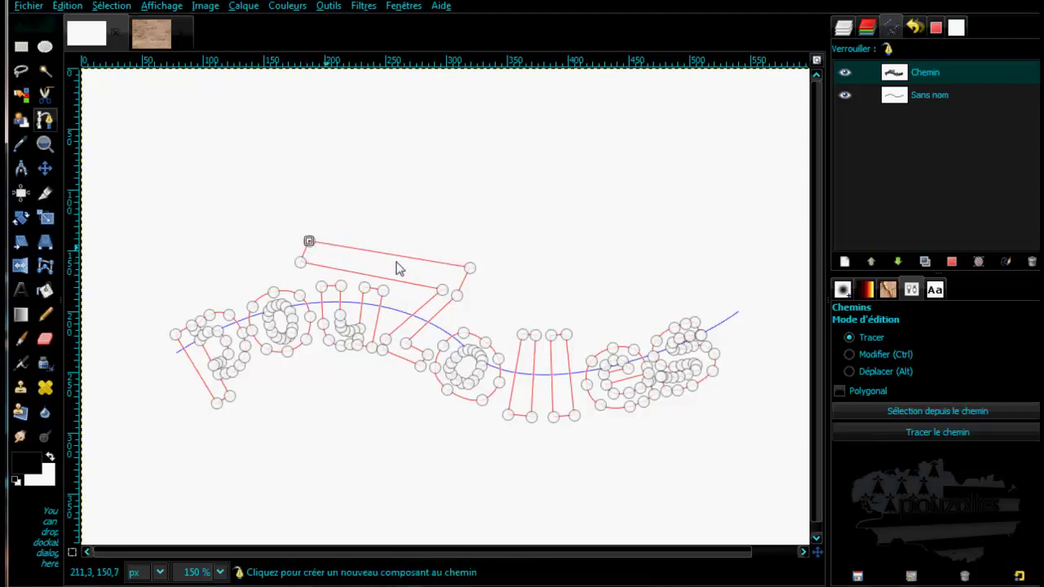
drag(469, 269, 467, 277)
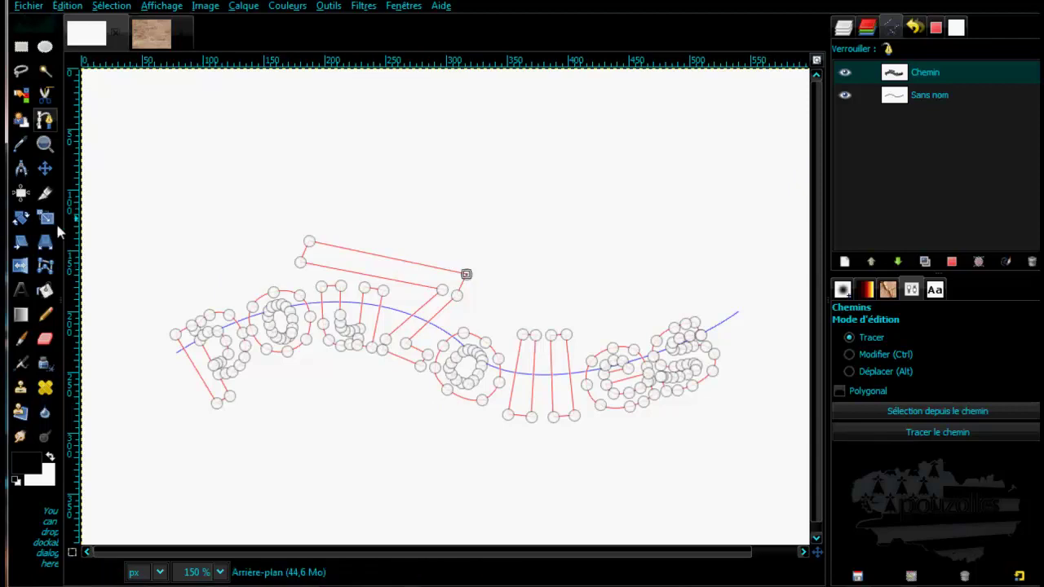
click(44, 167)
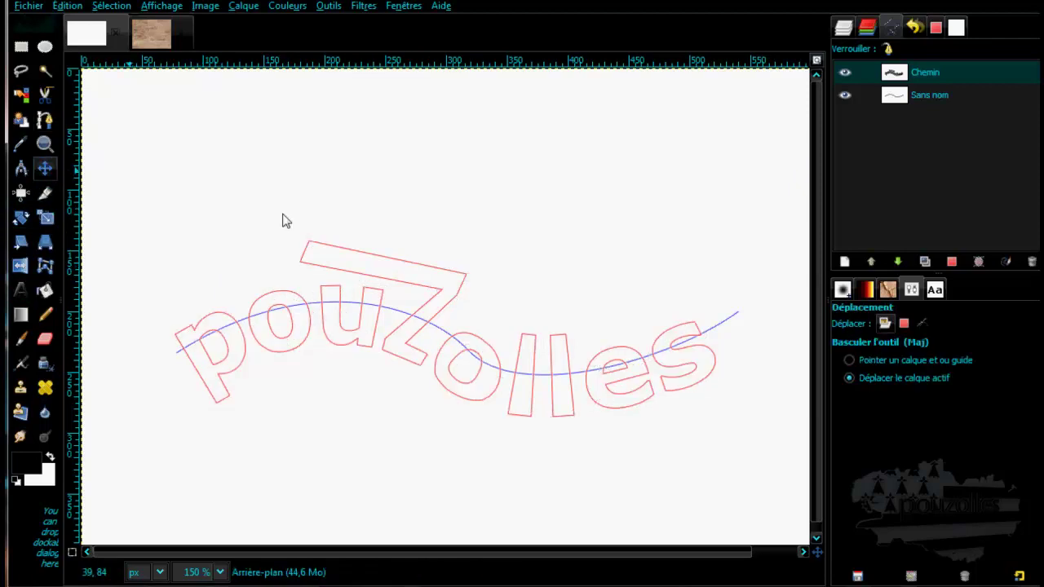
- Convert the "Chemin" letter-outline path to a selection and hide that path
right_click(897, 75)
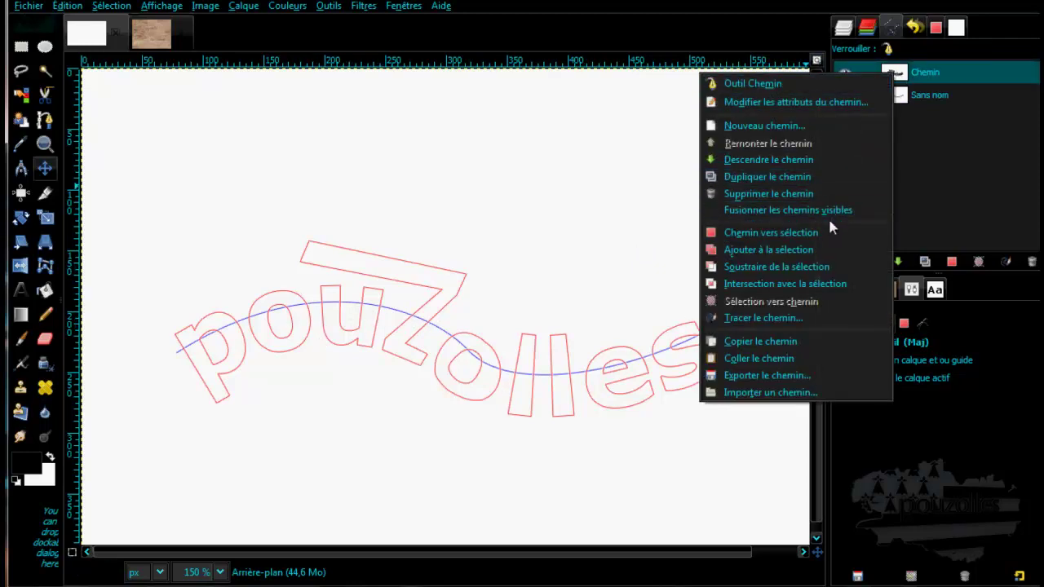
click(749, 232)
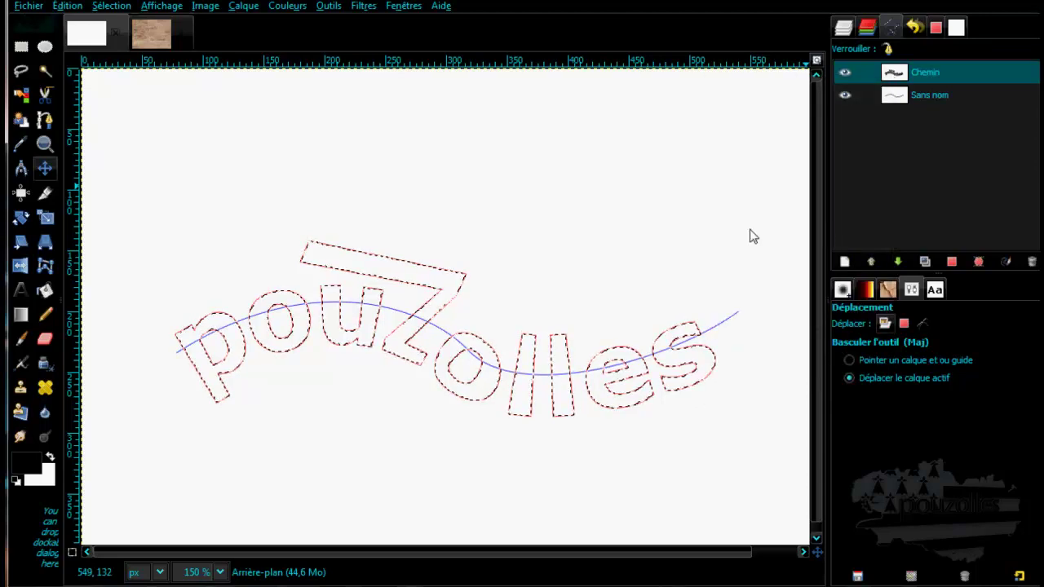
click(845, 73)
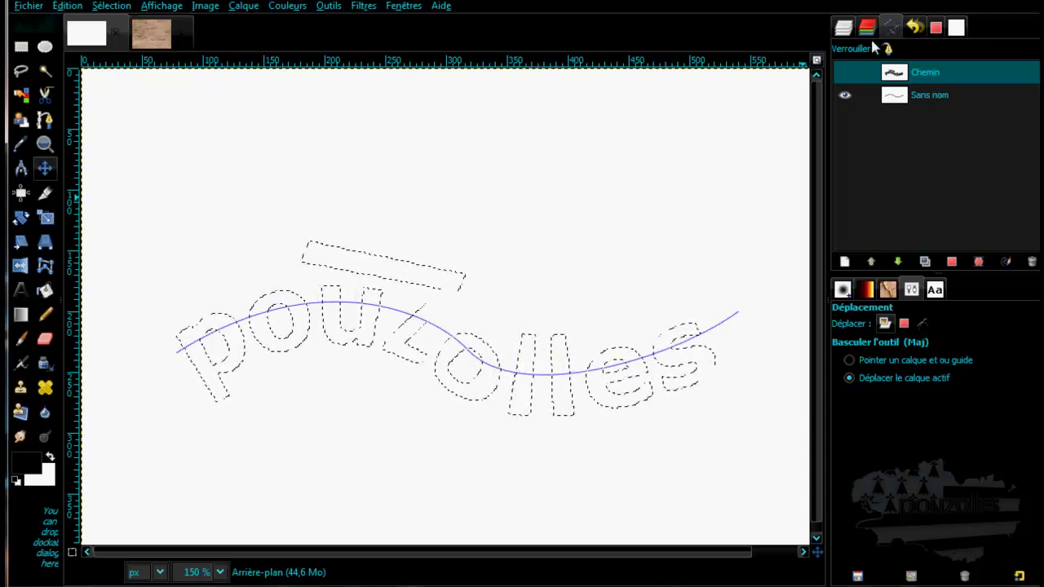
- Create a transparent 640 × 400 px layer named "Calque" above the pouzolles text layer
click(843, 28)
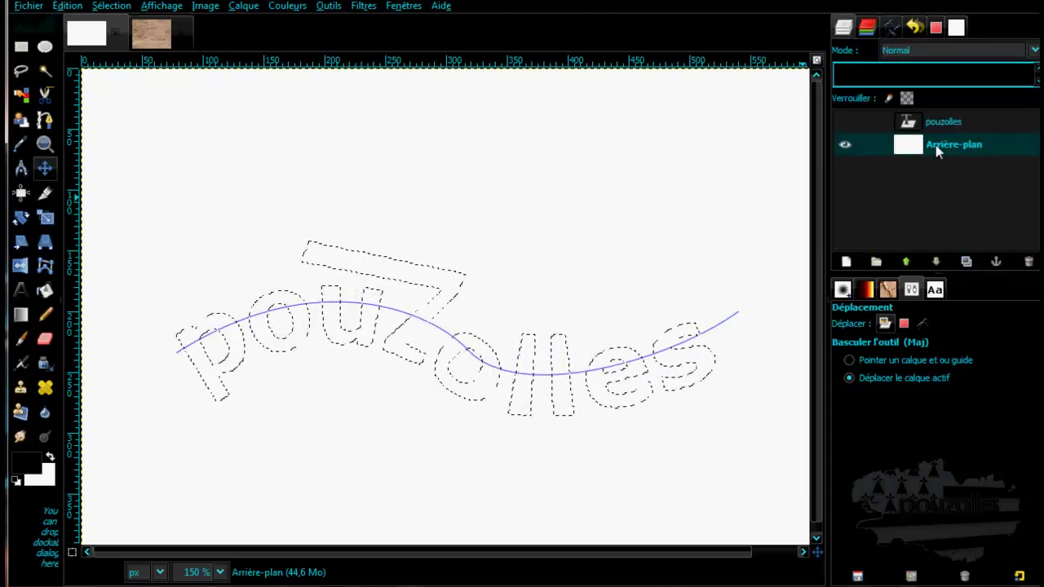
click(945, 122)
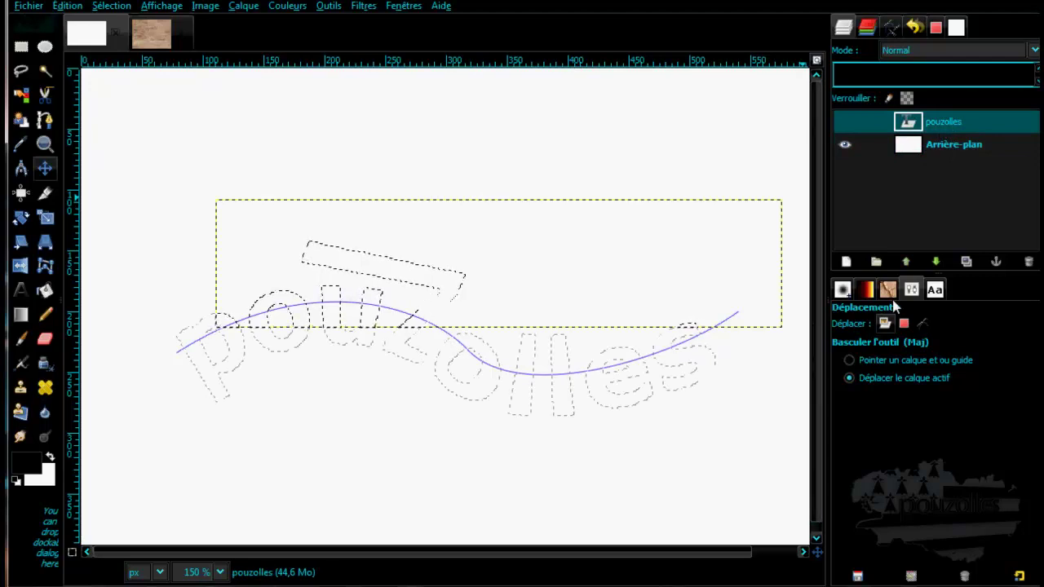
click(848, 263)
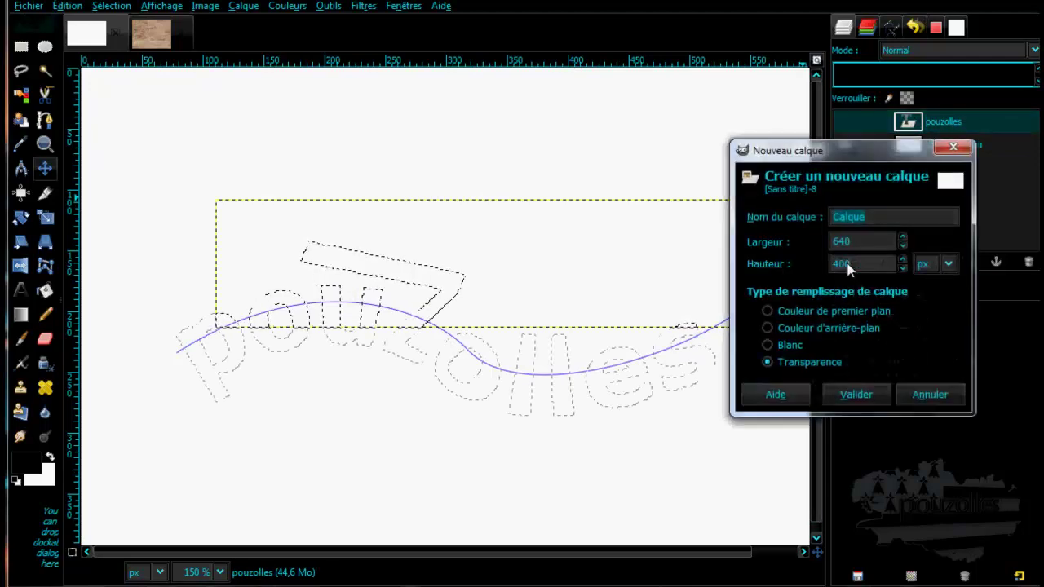
click(868, 394)
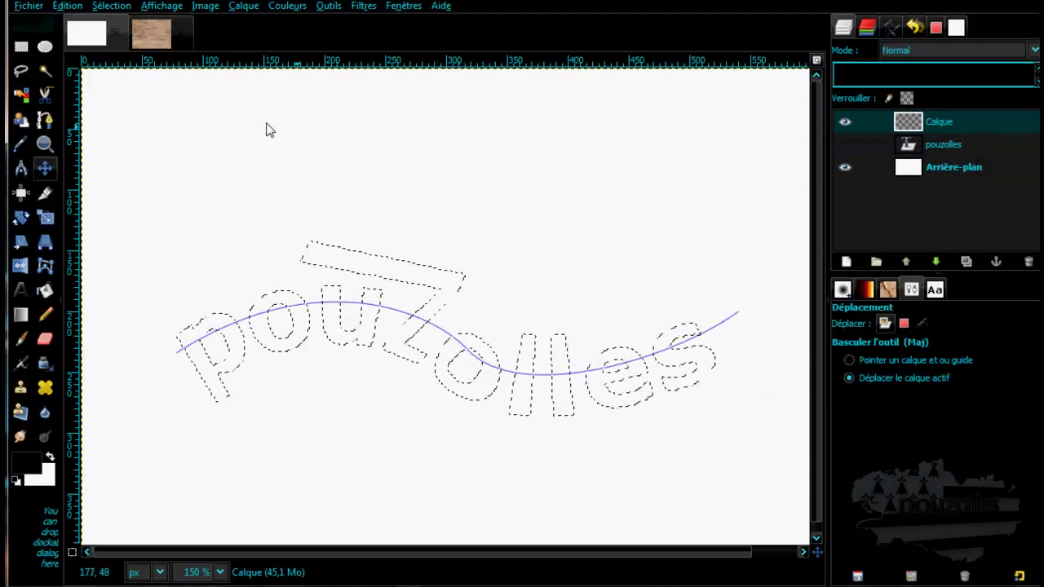
- Fill the letter-shaped selection on the Calque layer with the Electric Blue pattern
click(65, 5)
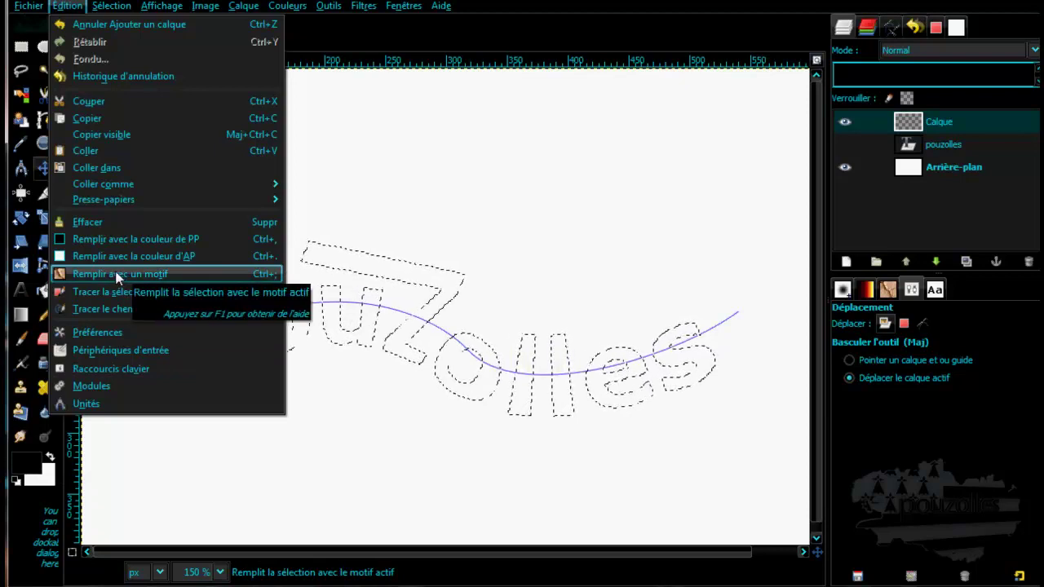
click(887, 291)
click(887, 290)
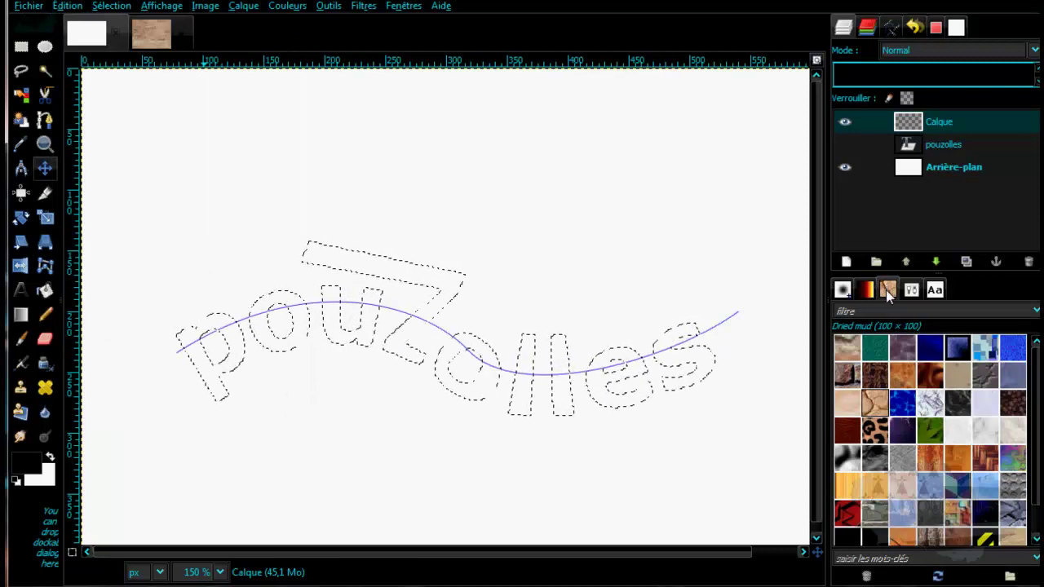
scroll(909, 423, down, 2)
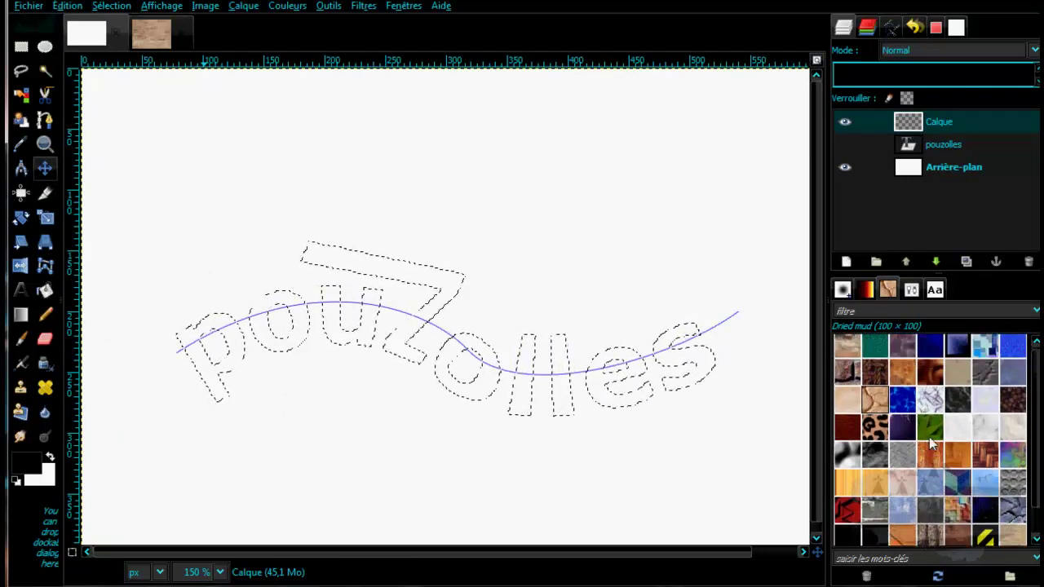
scroll(929, 441, up, 1)
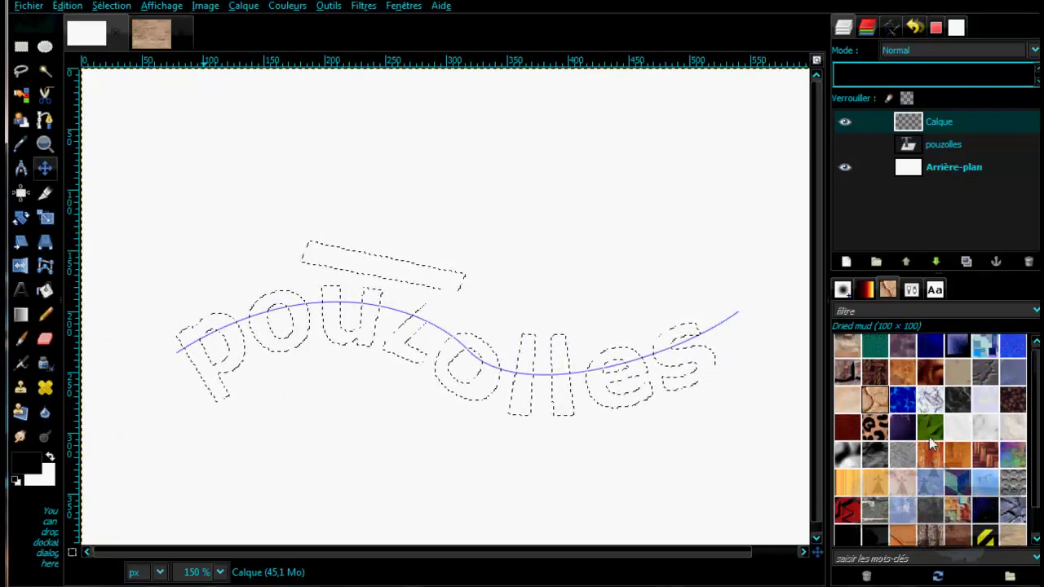
click(902, 405)
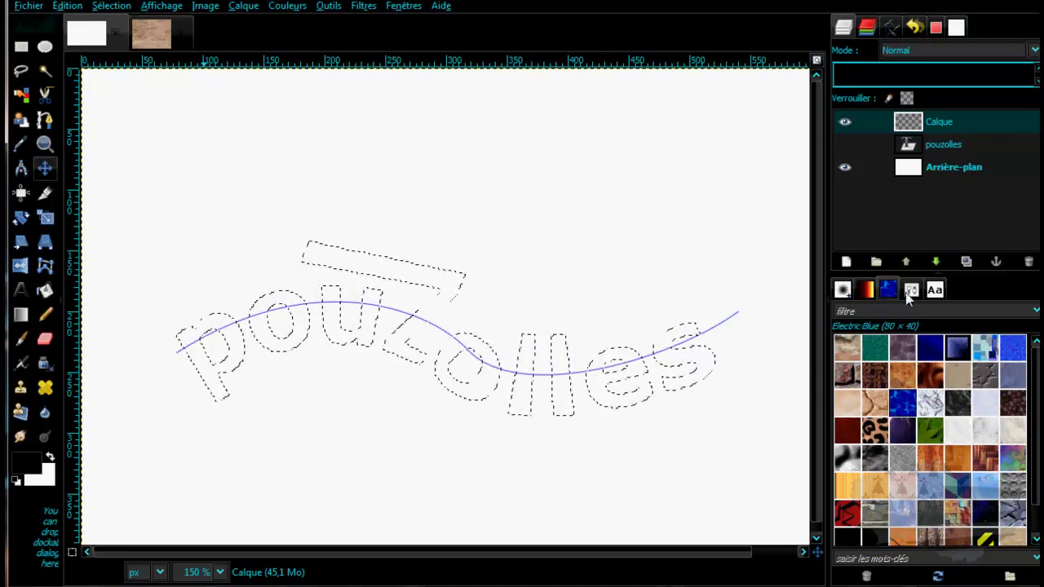
click(63, 6)
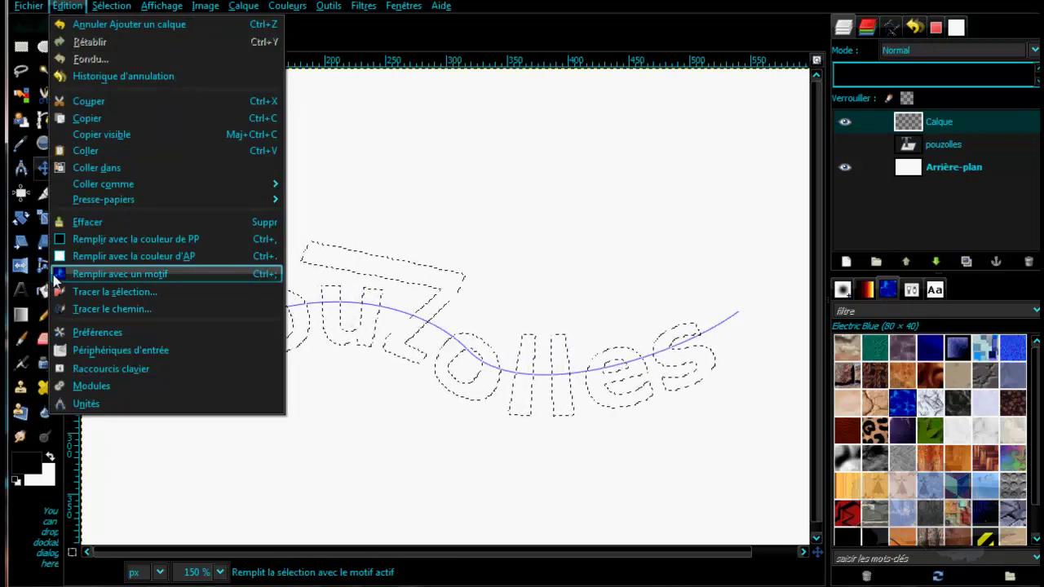
click(102, 279)
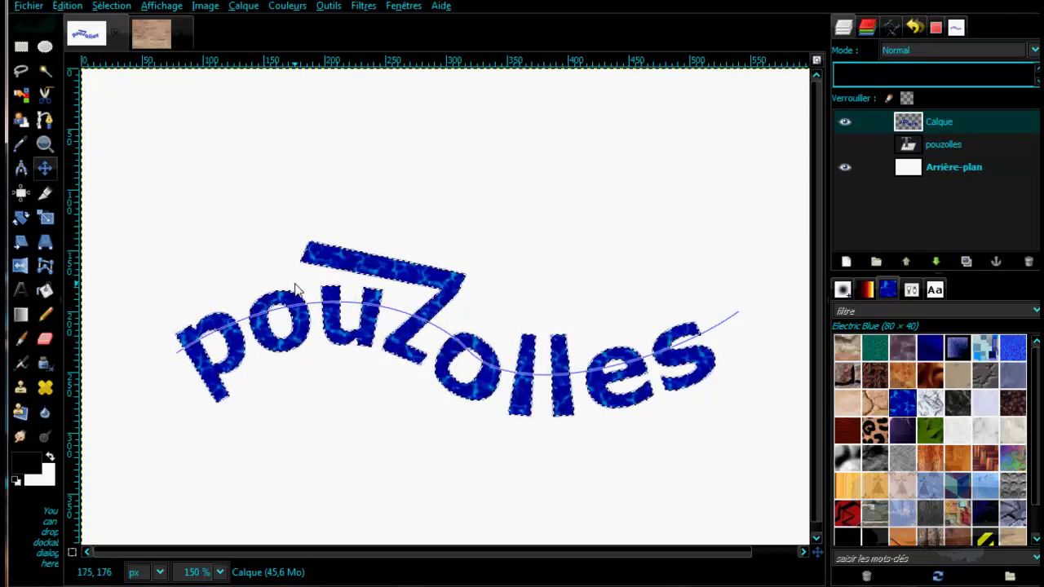
- Undo the pattern fill of the letters
click(69, 6)
click(83, 25)
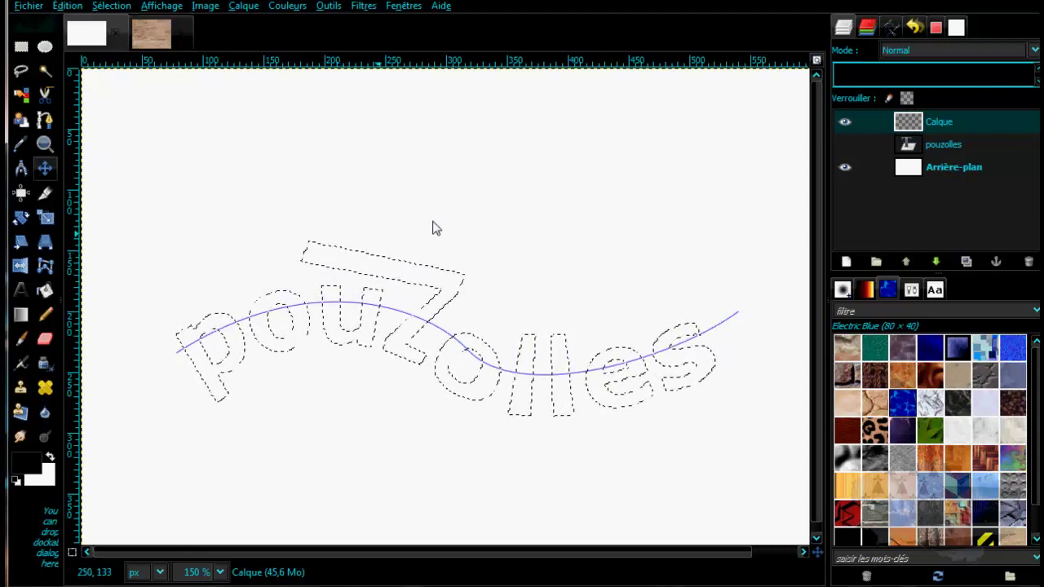
- Fill the letter selection on the Calque layer horizontally with the Full saturation spectrum CCW gradient
click(22, 314)
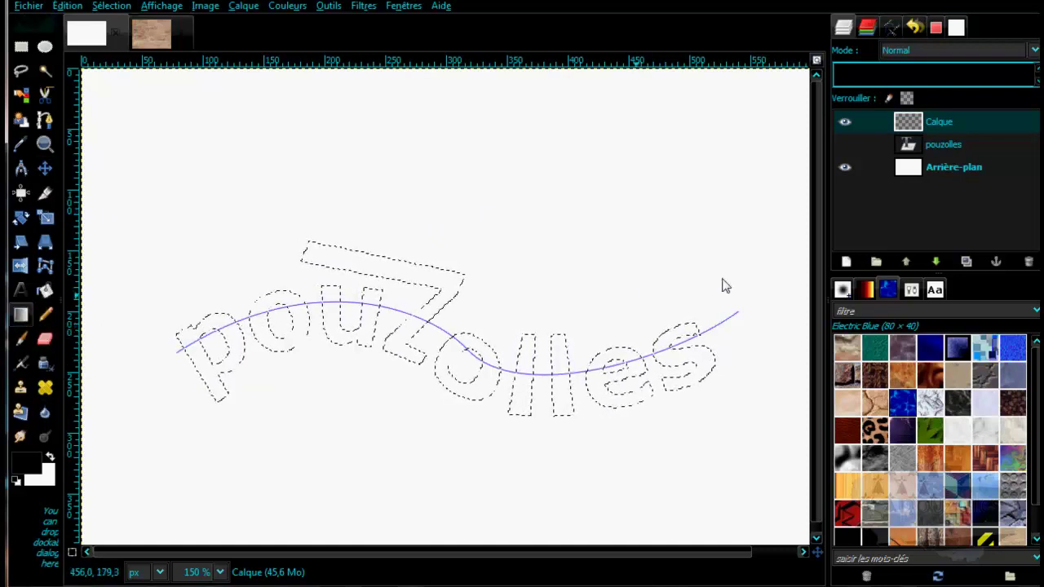
click(866, 292)
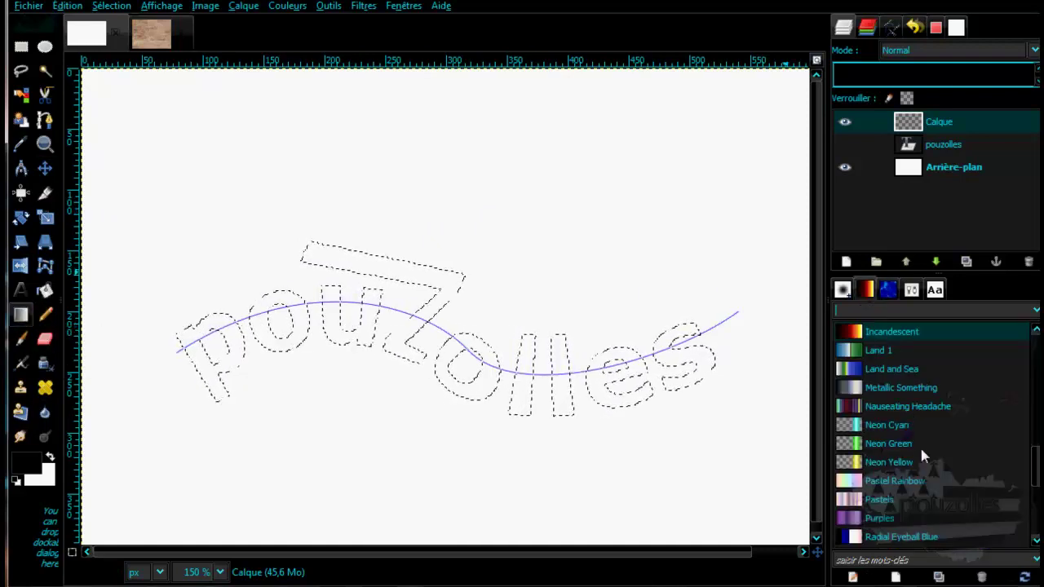
scroll(926, 479, up, 2)
scroll(930, 478, up, 2)
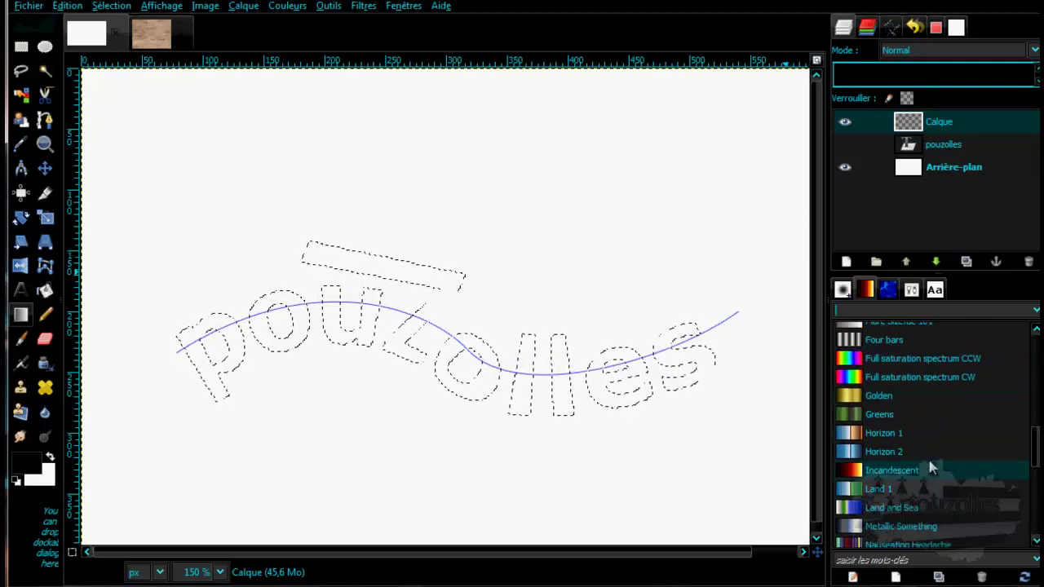
click(854, 360)
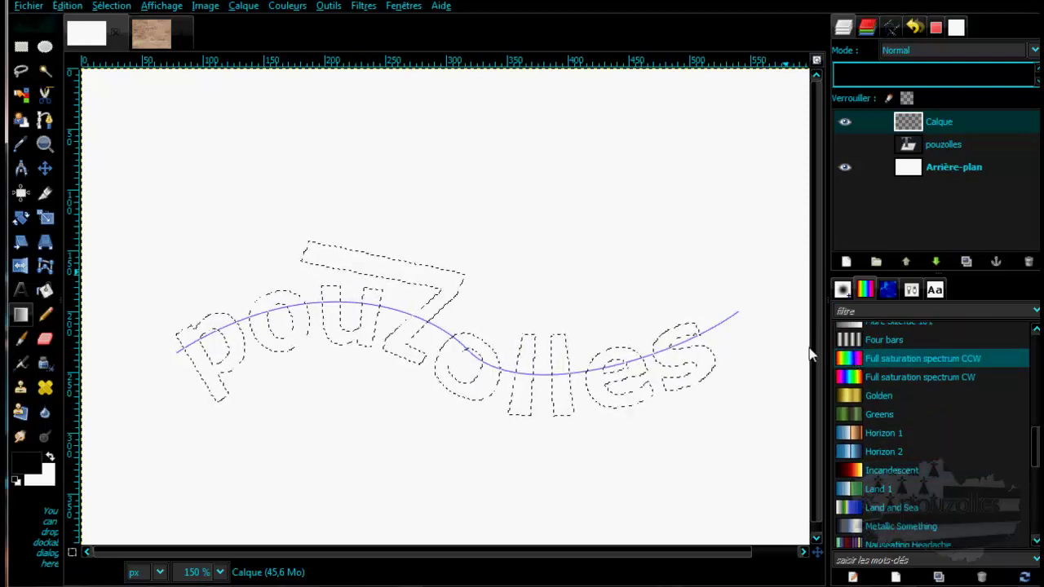
drag(177, 335, 756, 341)
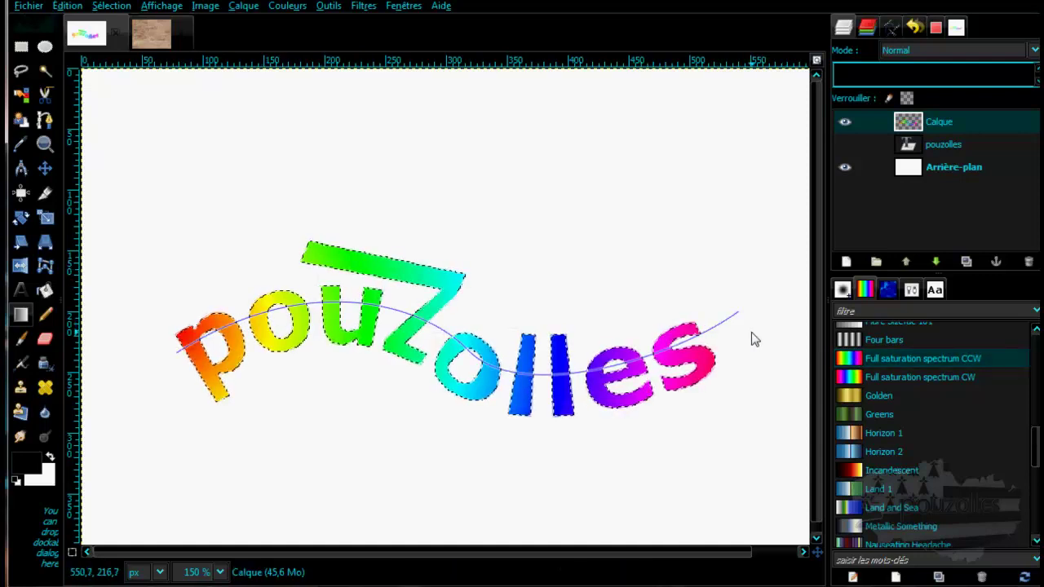
- Refill the letters with diagonal gradient directions, and with a Radial gradient starting from the second "o"
drag(177, 158, 701, 496)
mouse_move(668, 247)
mouse_down()
mouse_move(503, 445)
mouse_move(453, 478)
mouse_up()
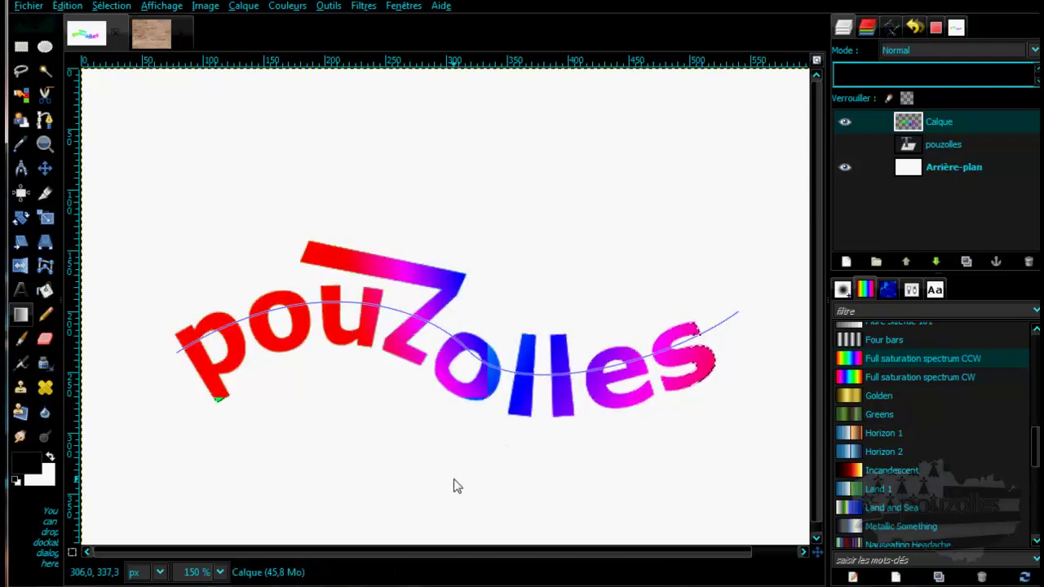
click(913, 291)
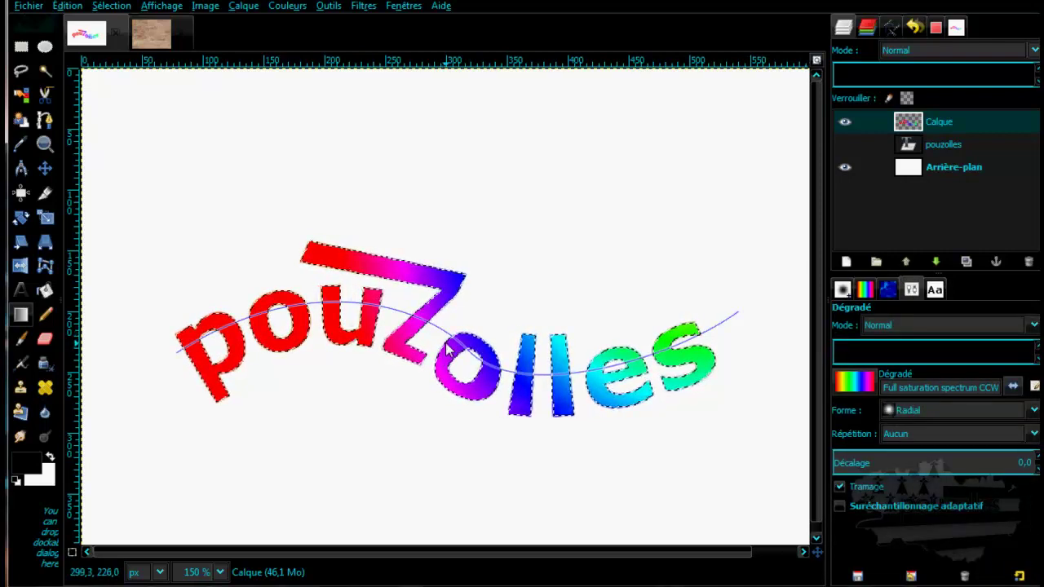
drag(461, 367, 718, 183)
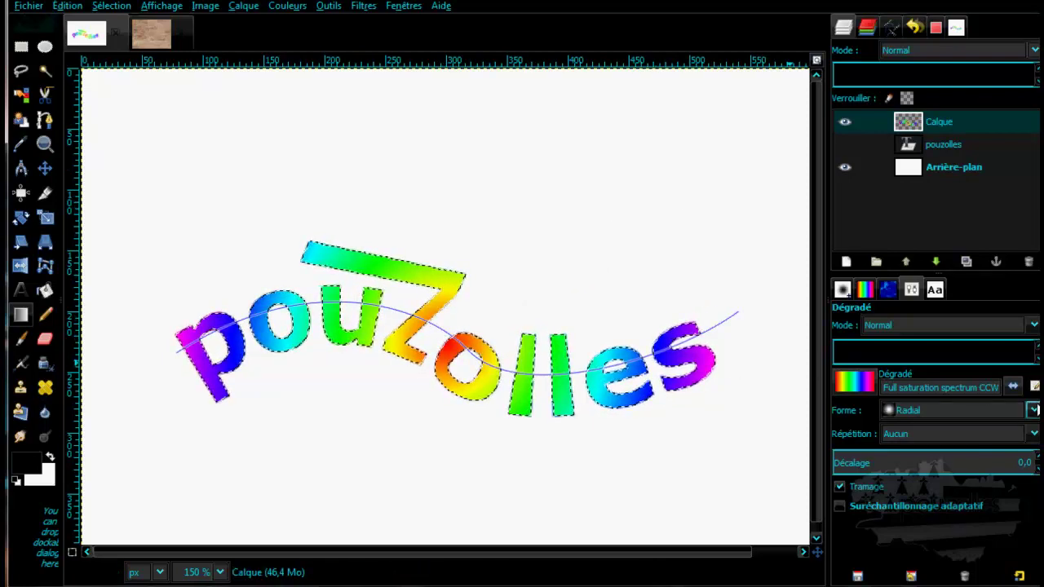
- Try the gradient in Linéaire shape across the whole word, and undo all gradient fills of the letters
click(1033, 411)
click(968, 432)
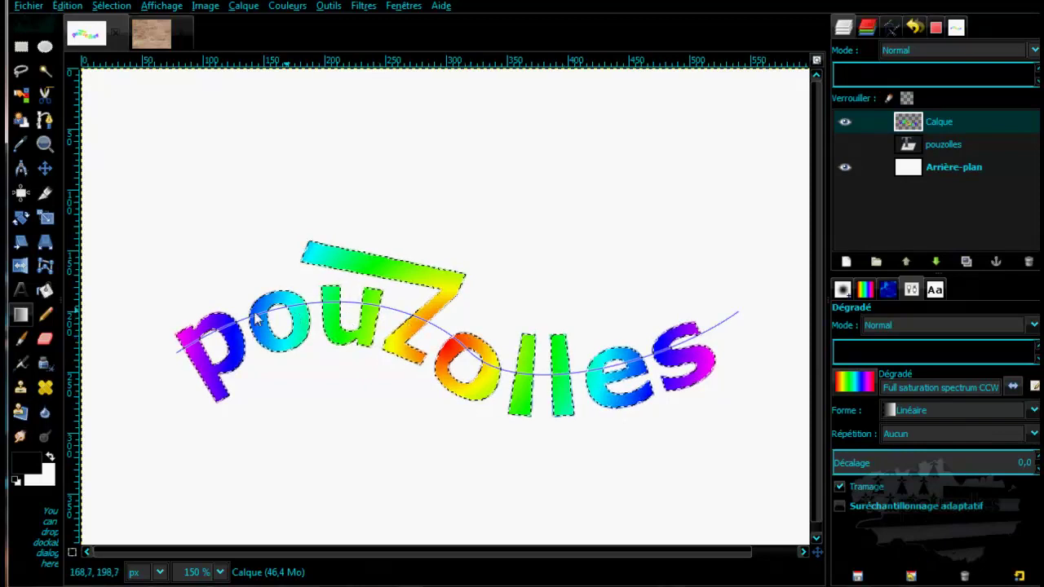
drag(164, 319, 765, 344)
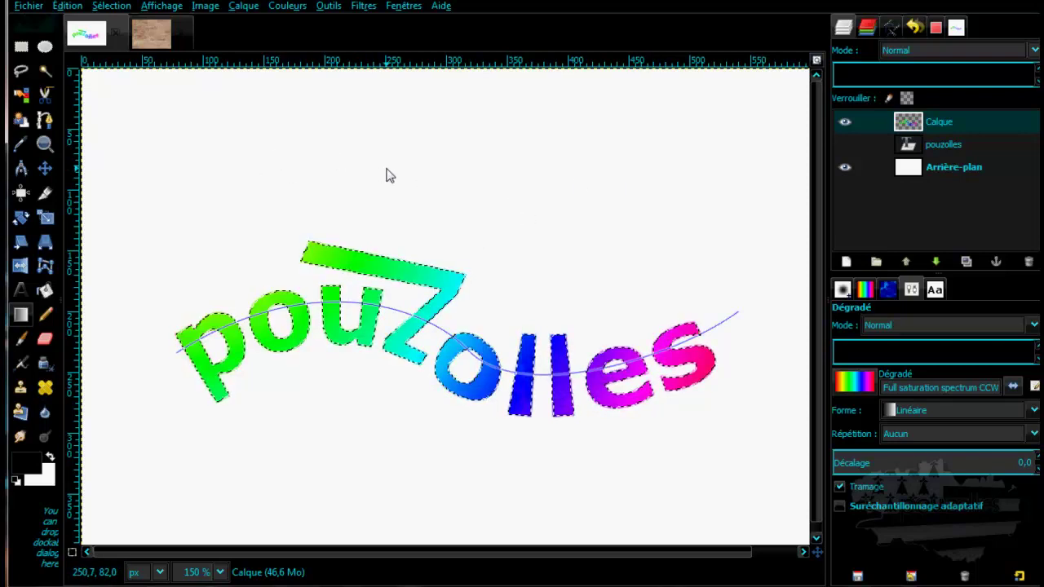
key(ctrl+z)
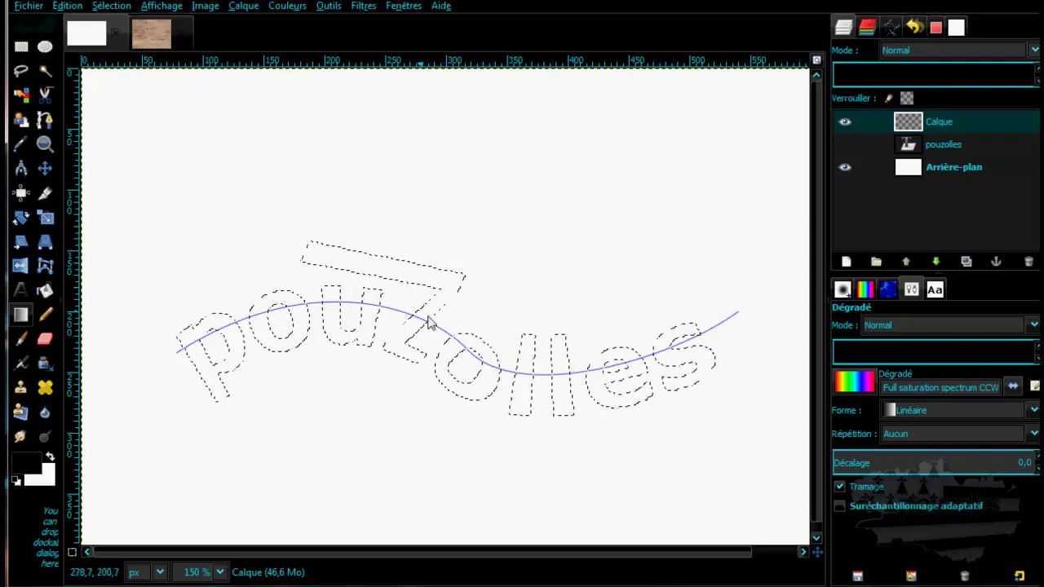
- Switch to the brick wall image and copy it to the clipboard
click(150, 34)
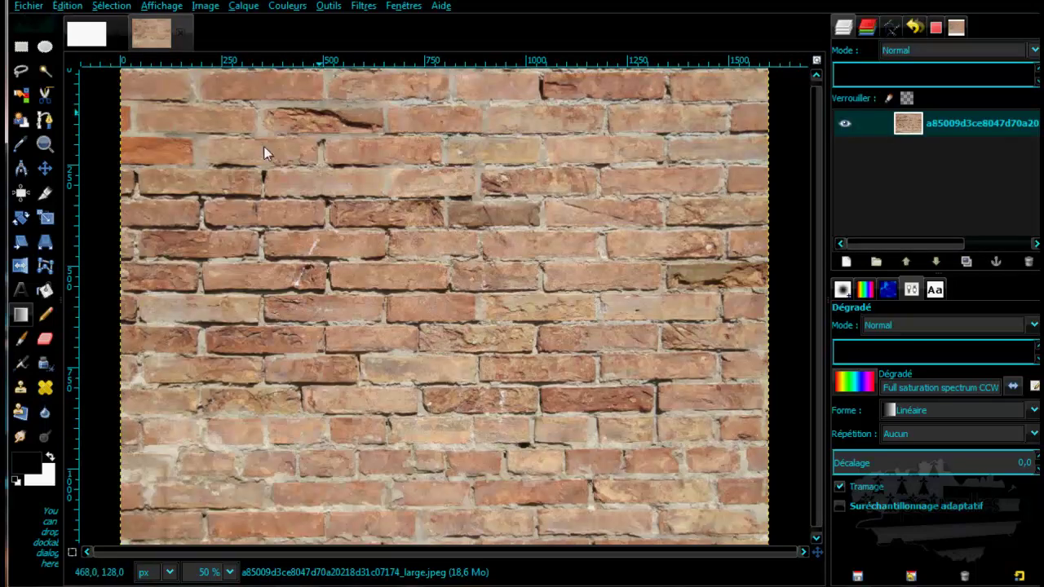
click(47, 168)
right_click(334, 196)
mouse_move(382, 221)
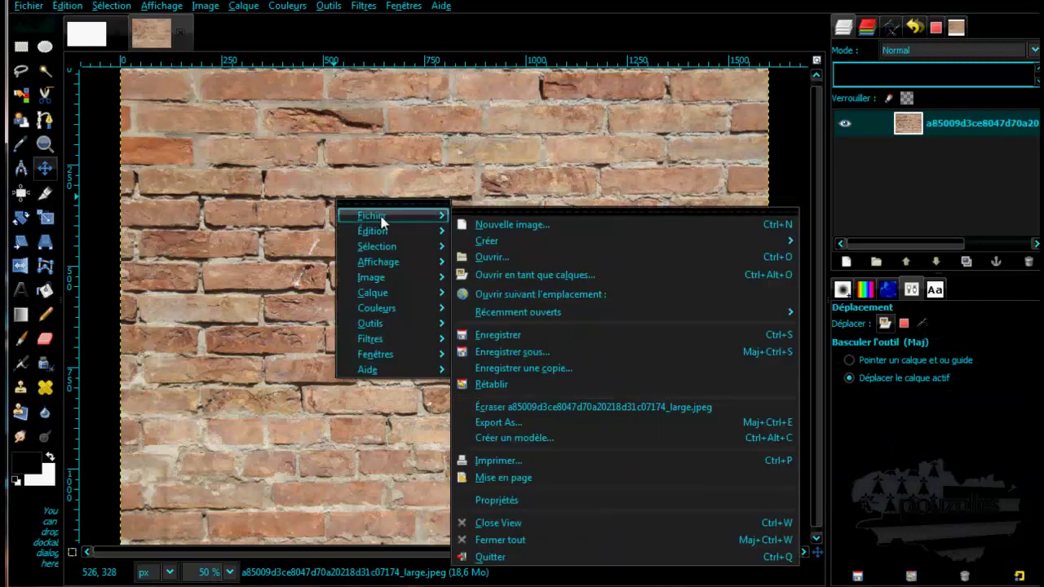
click(489, 333)
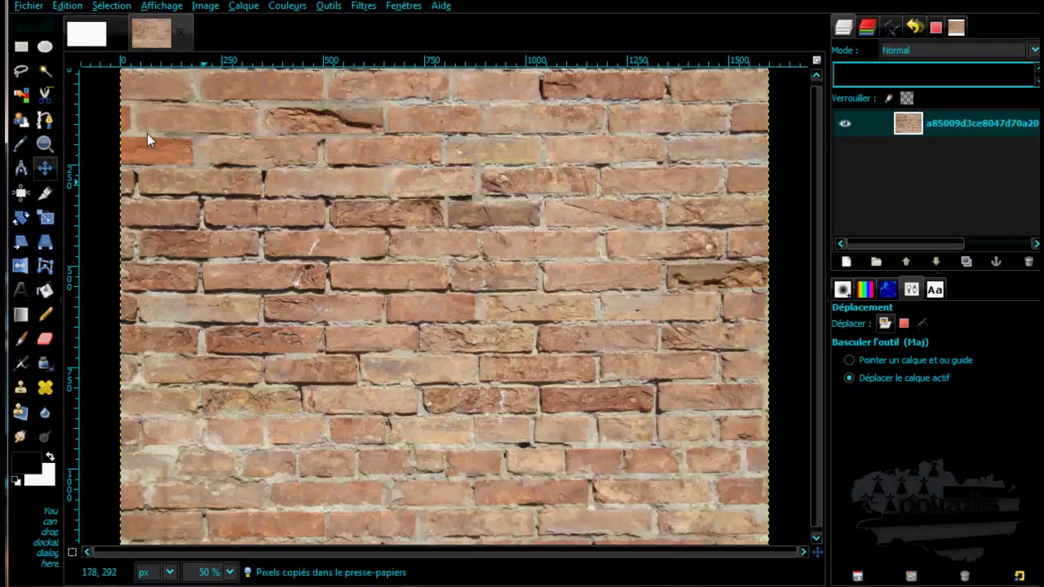
- Return to the pouzolles image and paste the brick texture above the Calque layer as a floating selection
click(84, 37)
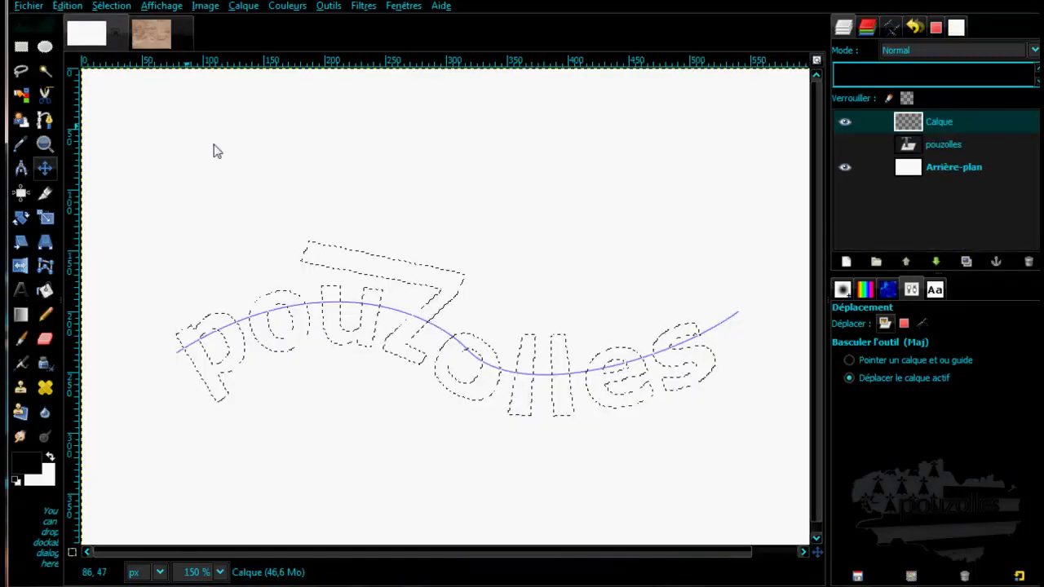
right_click(377, 272)
mouse_move(457, 301)
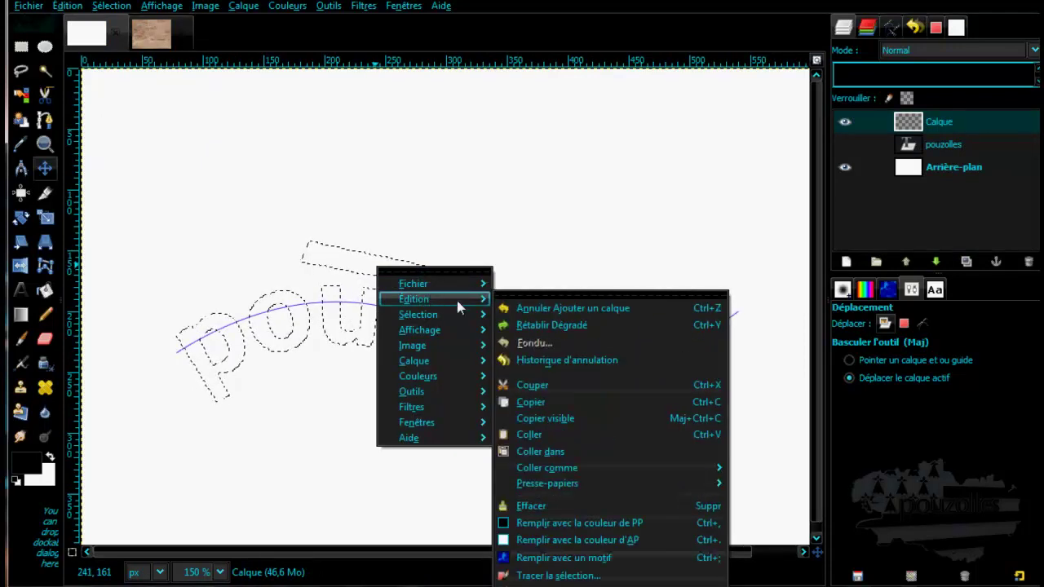
click(562, 432)
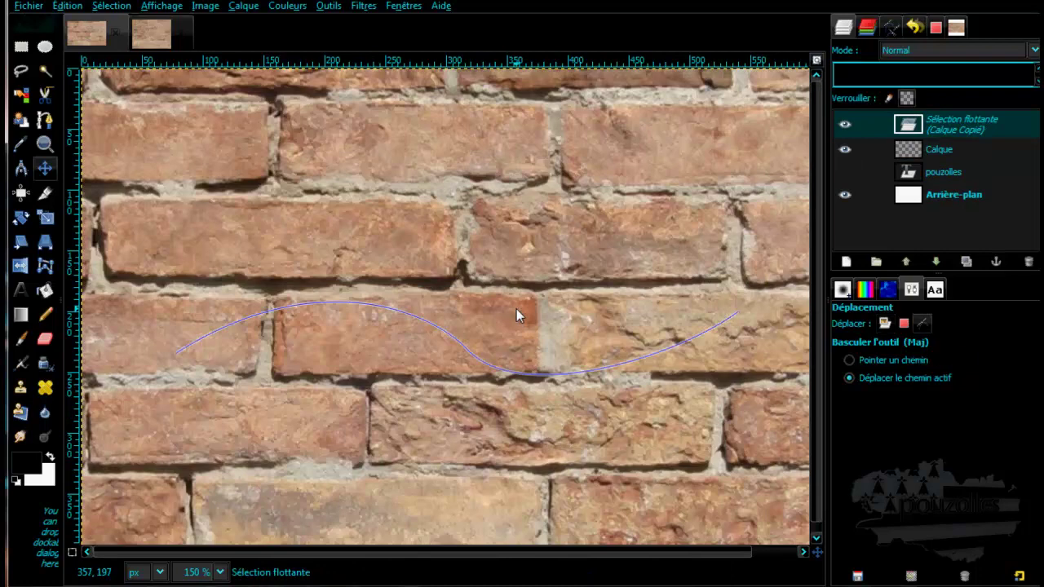
- Scale the floating brick texture down to 634 × 476 px, close to the canvas width
key(minus)
key(minus)
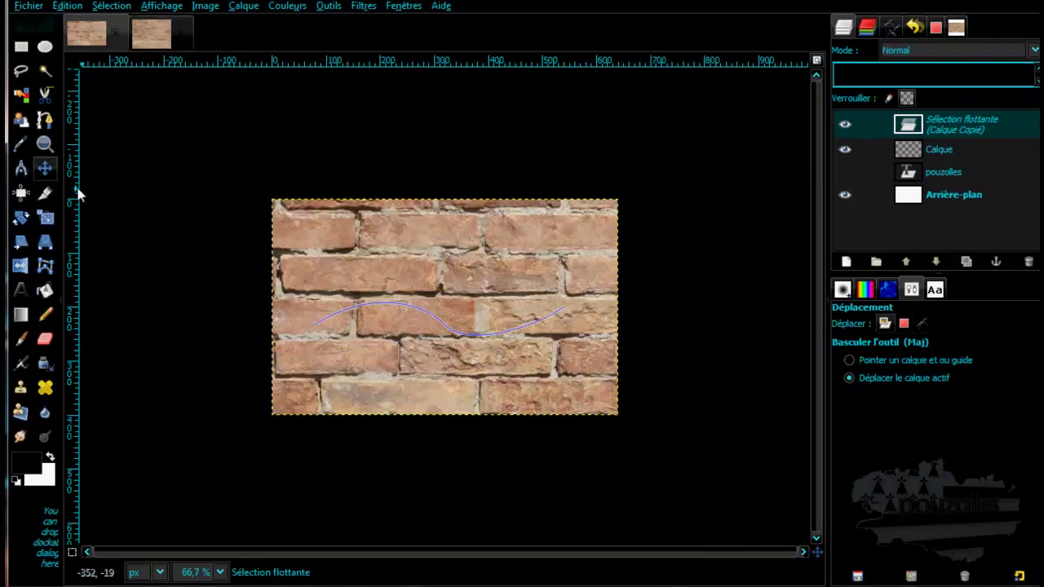
click(47, 220)
click(460, 283)
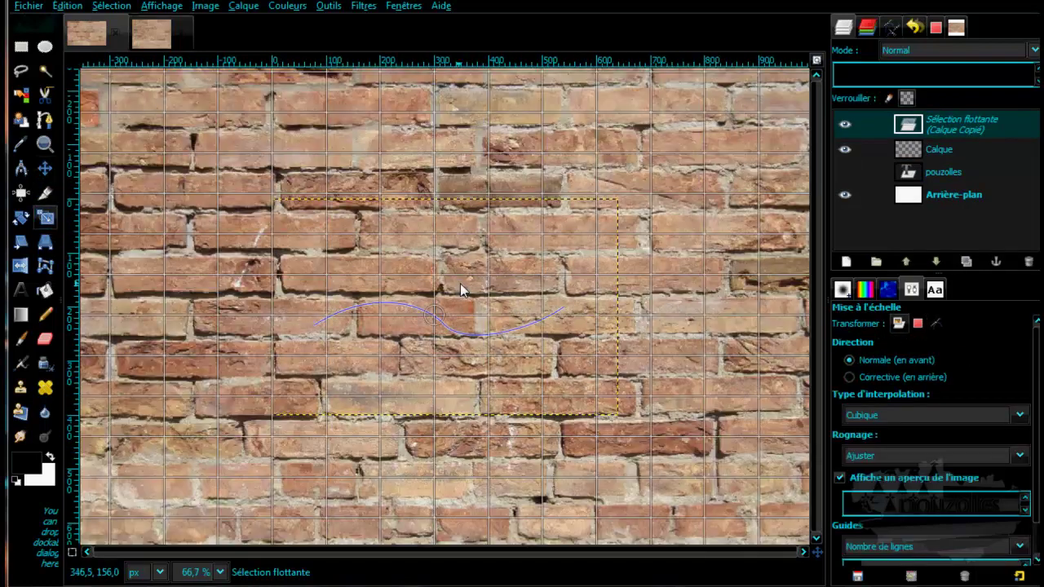
drag(745, 118, 465, 301)
drag(102, 531, 429, 318)
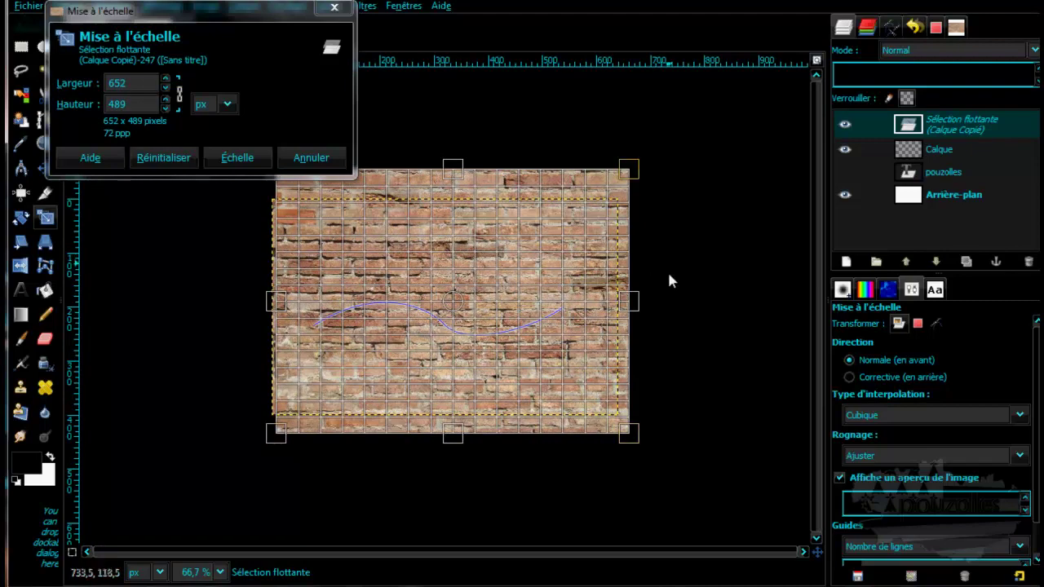
drag(635, 447, 619, 425)
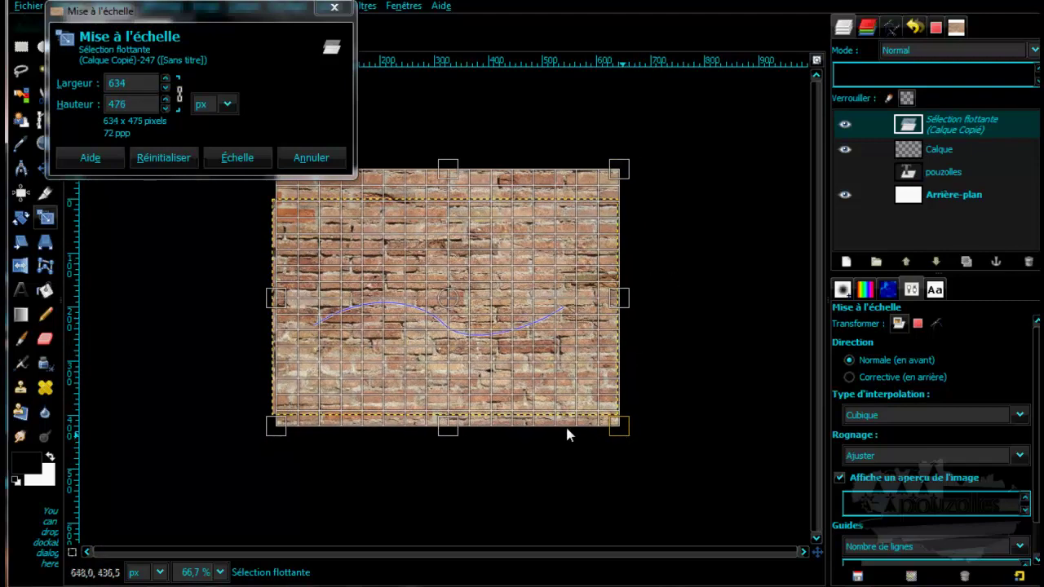
click(241, 160)
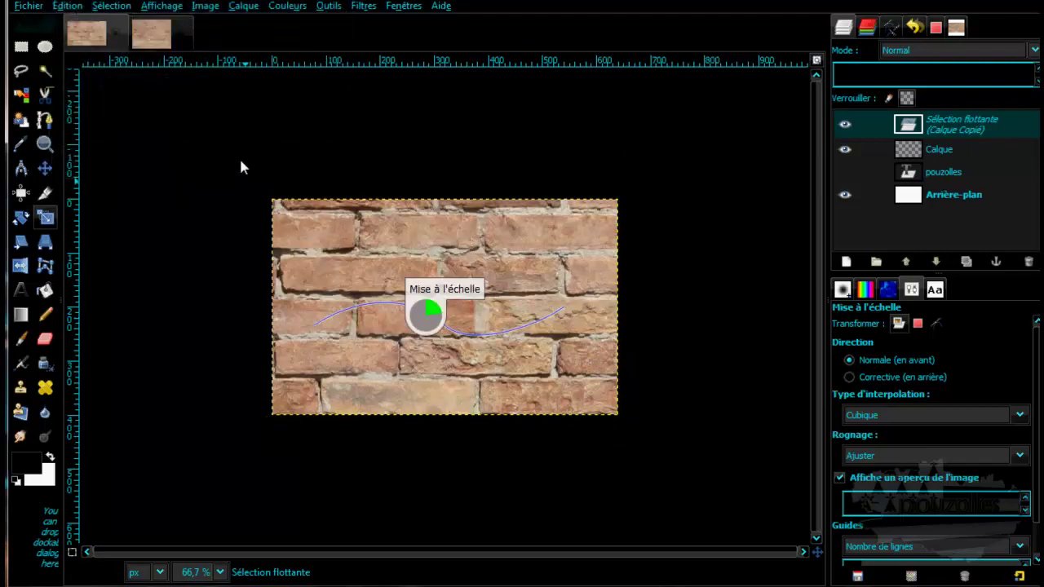
- Move the scaled brick texture so that it covers the canvas from its left edge
click(45, 167)
drag(375, 264, 379, 263)
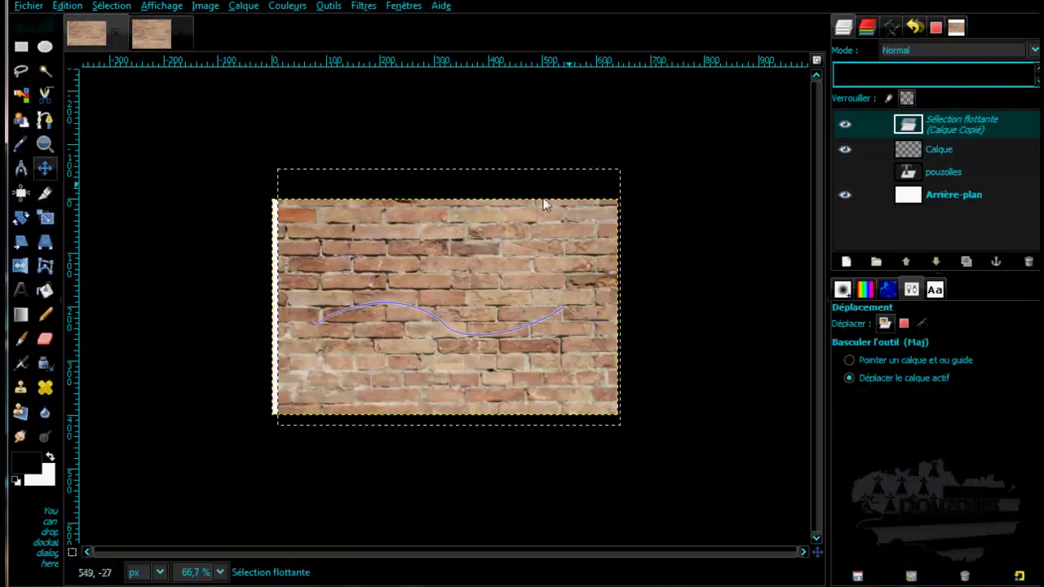
drag(463, 249, 460, 251)
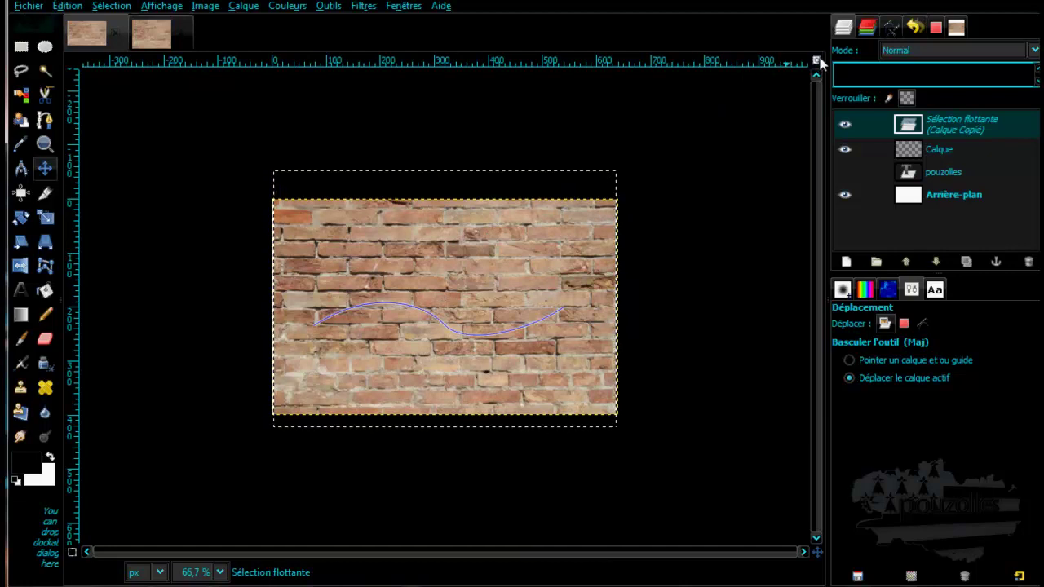
click(595, 234)
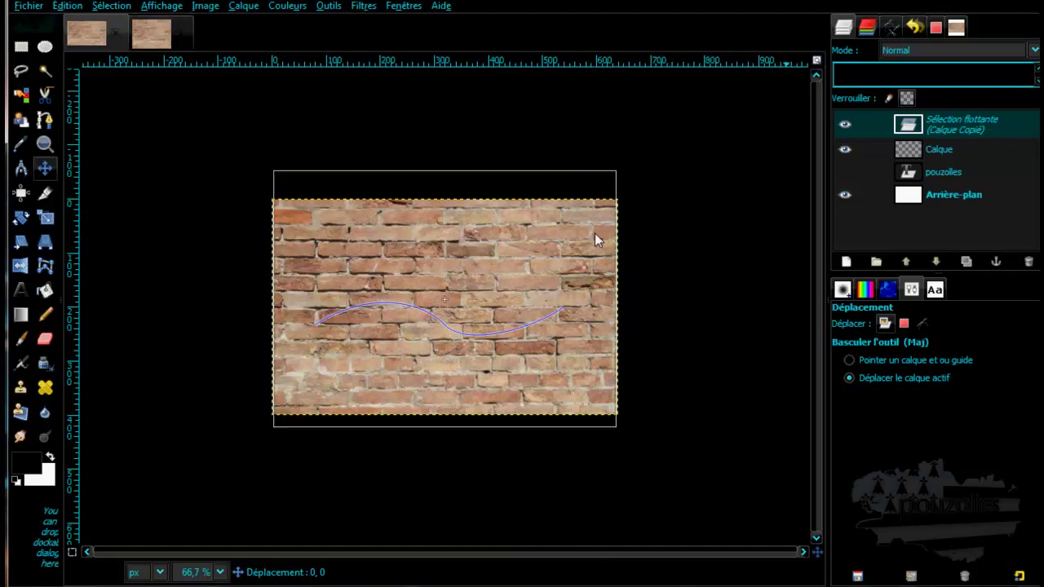
click(816, 61)
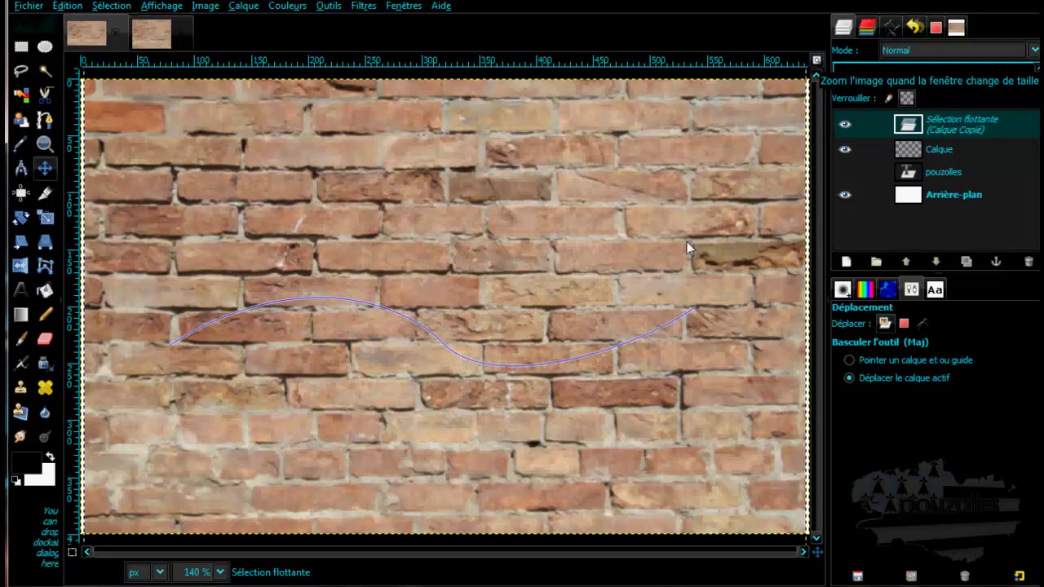
- Hide the wavy "Sans nom" path and convert the "Chemin" letter-outline path to a selection
click(890, 27)
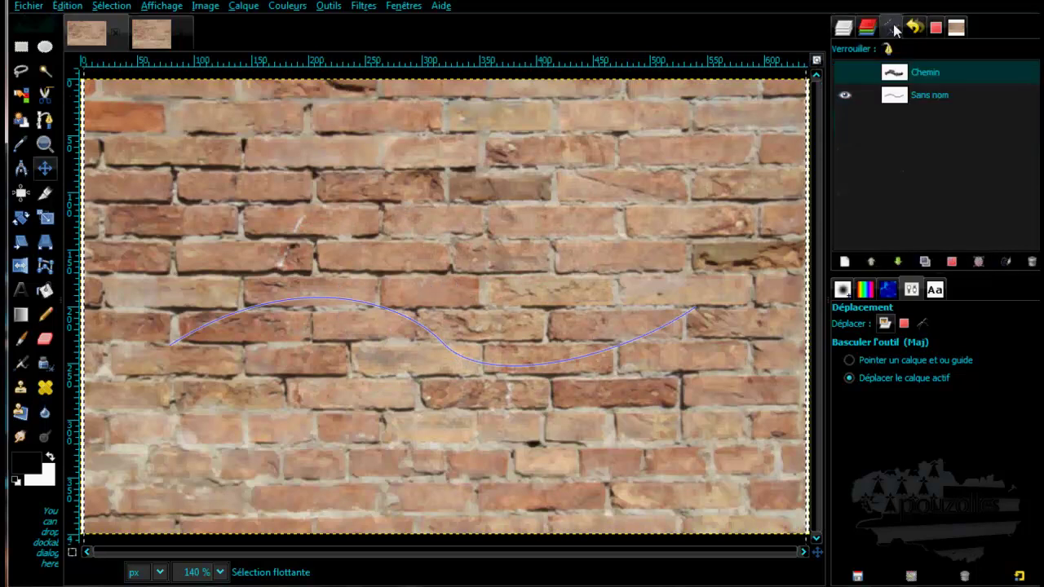
click(844, 96)
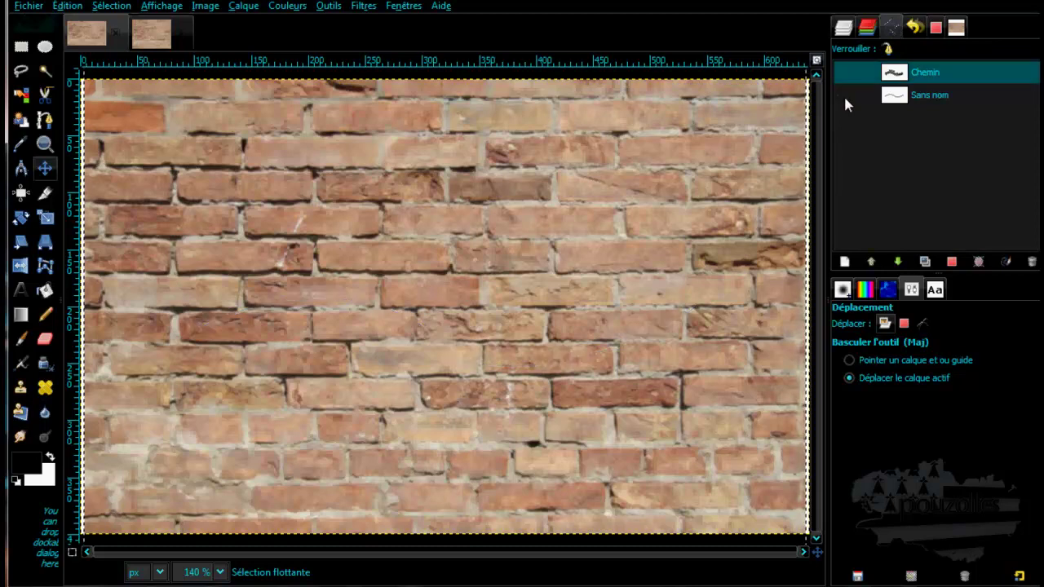
double_click(920, 73)
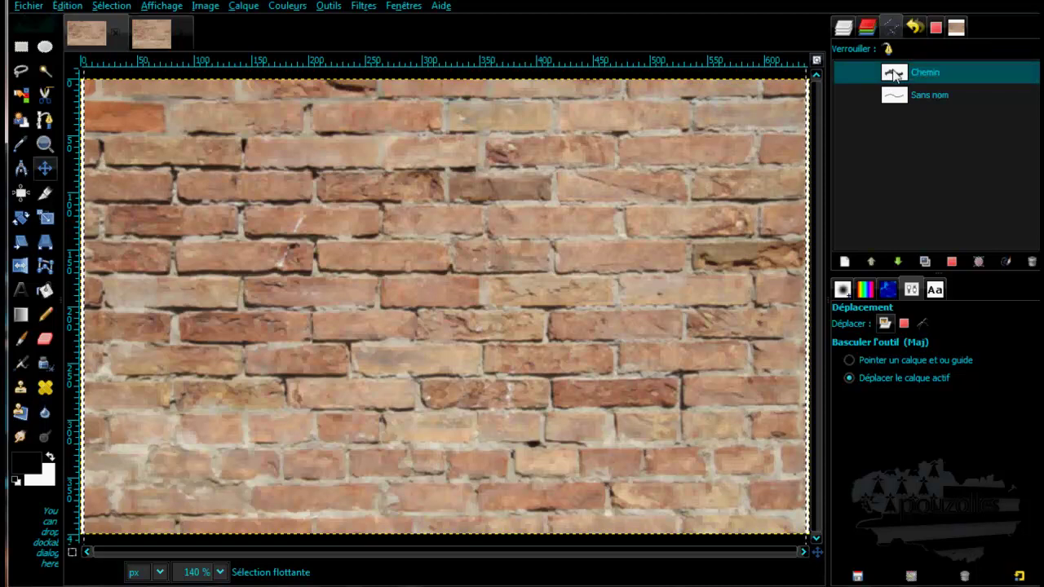
right_click(893, 73)
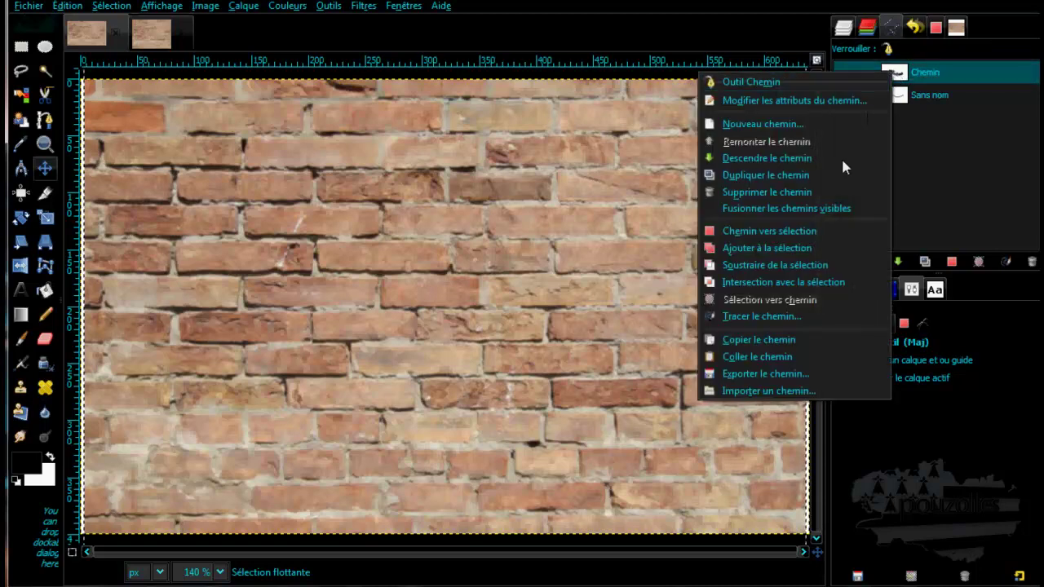
click(816, 230)
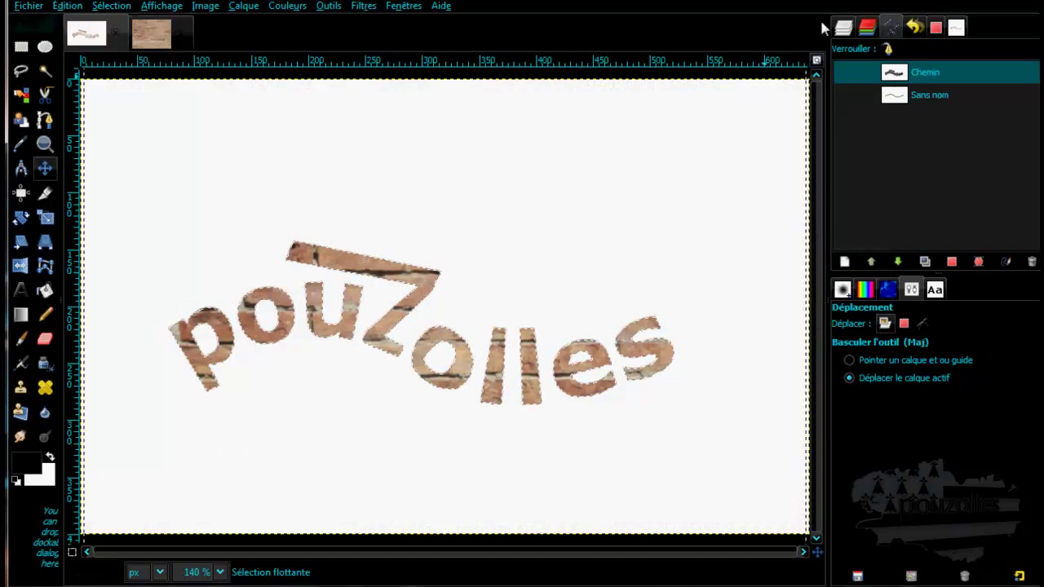
- Turn the floating brick selection into a regular layer
click(842, 27)
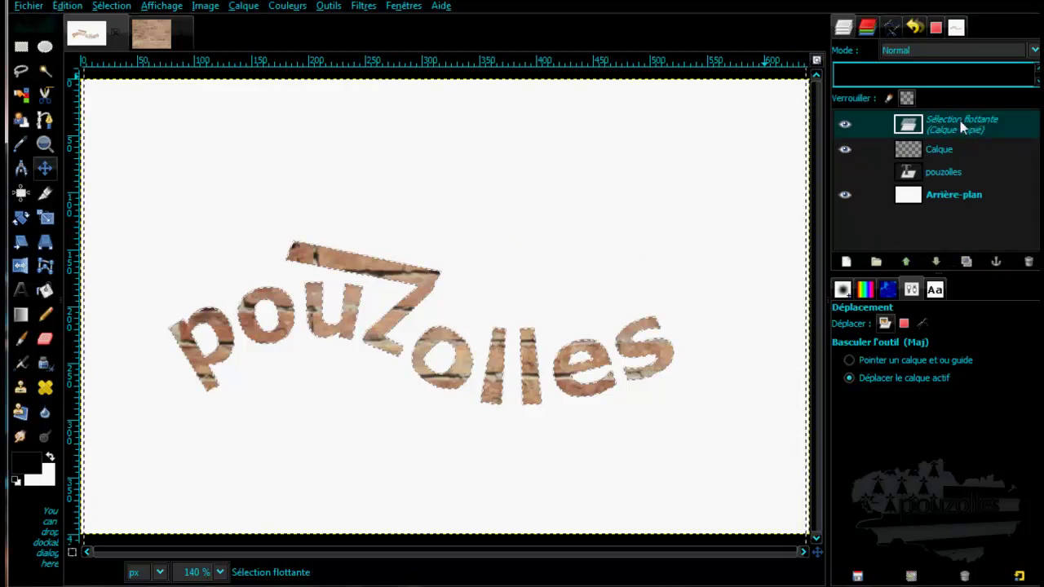
click(847, 261)
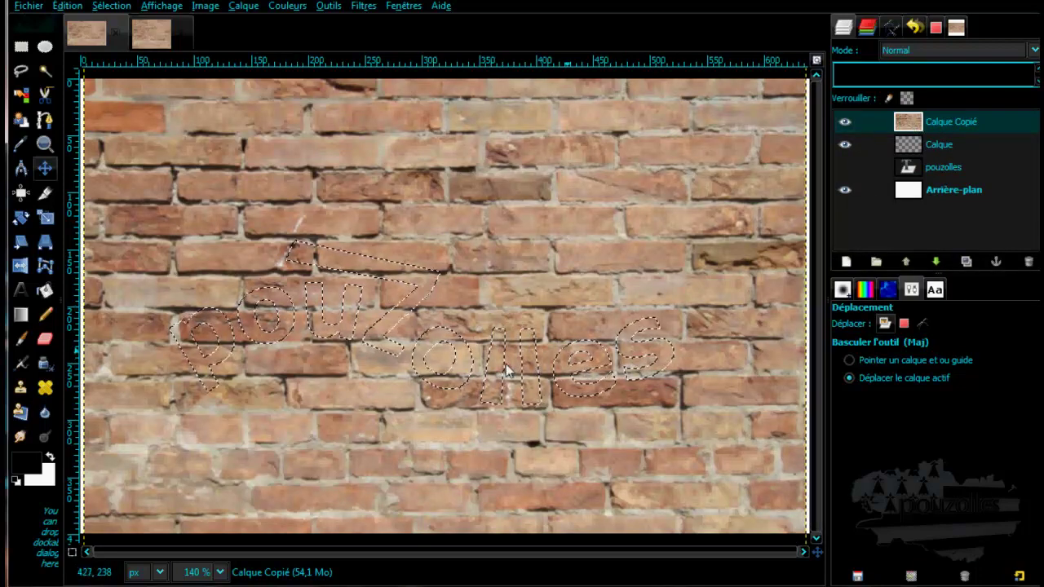
- Add a layer mask initialised from the selection to the "Calque Copié" brick layer and clear the selection
right_click(905, 121)
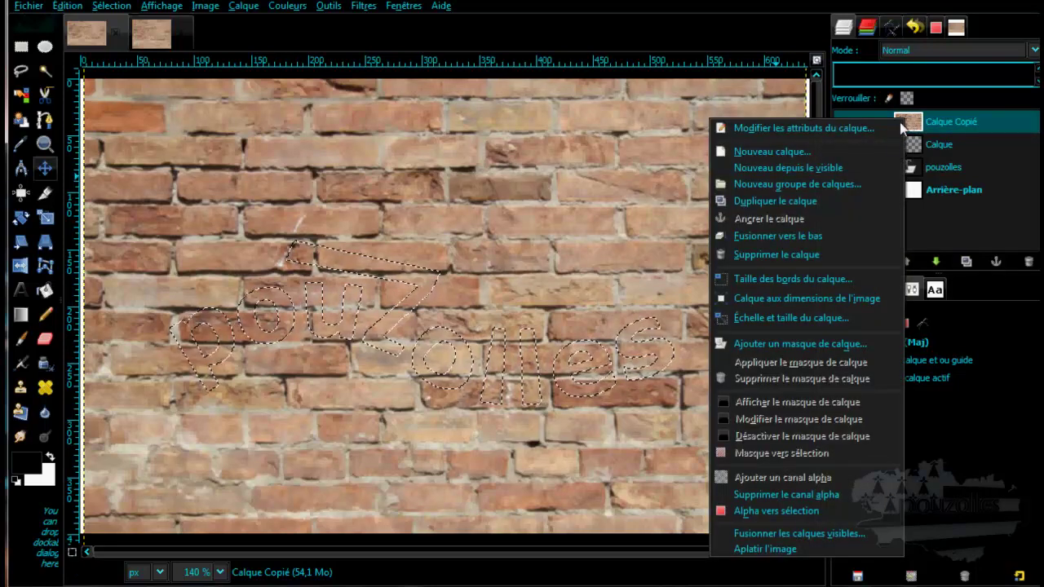
click(802, 345)
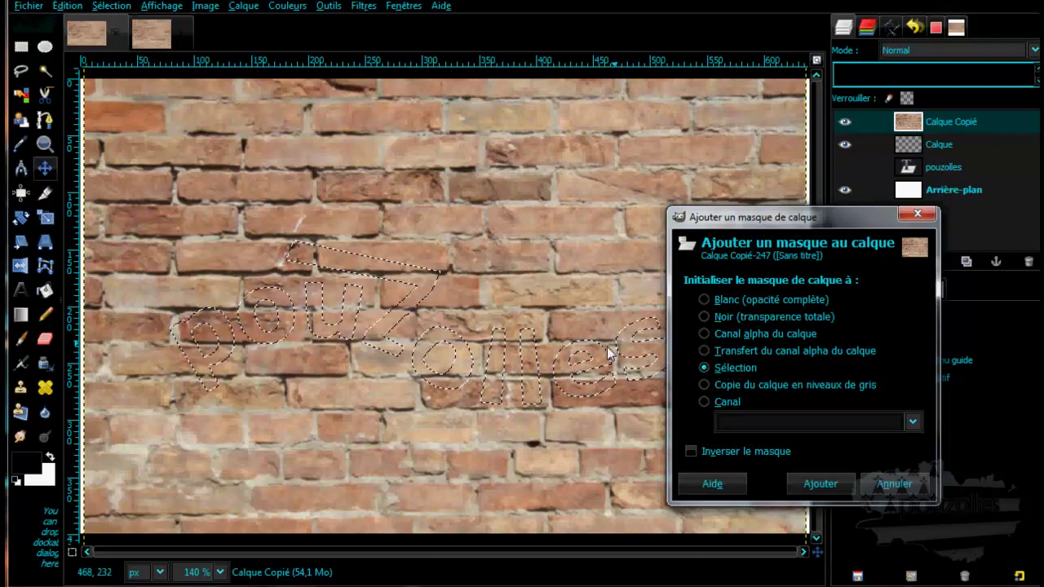
click(821, 488)
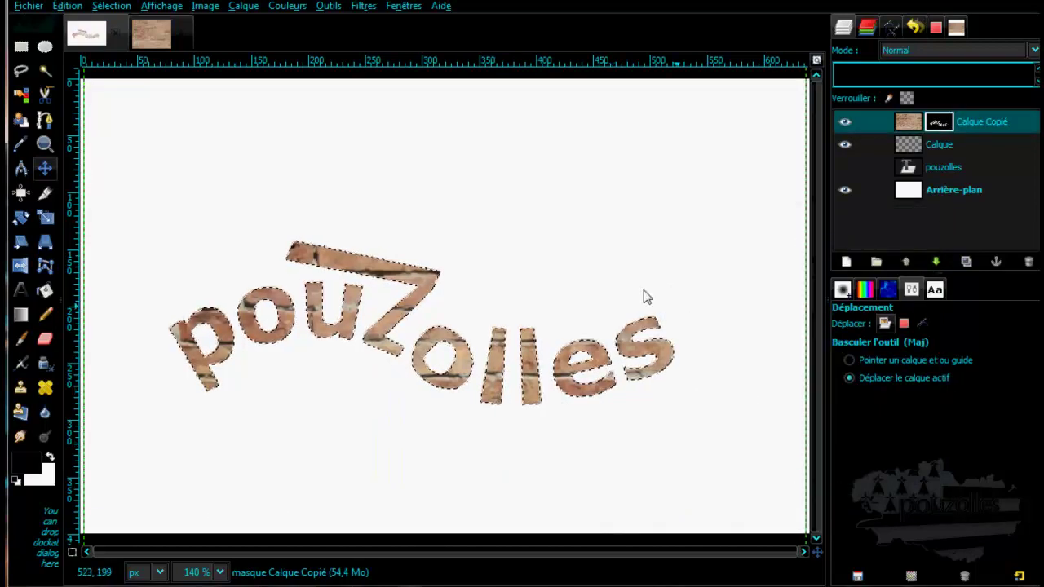
click(109, 5)
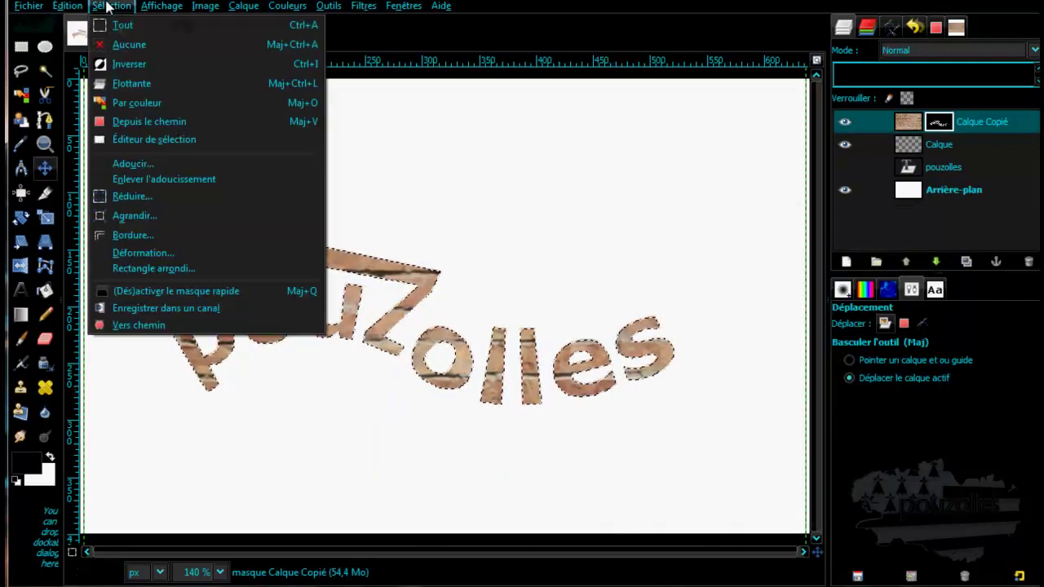
click(126, 45)
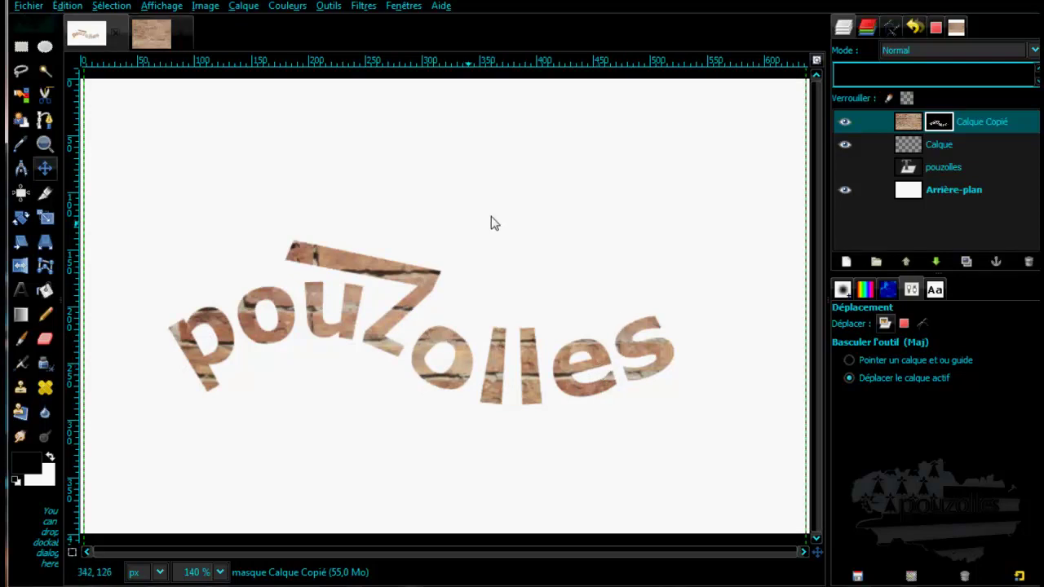
- Hide the "Calque Copié" and "Calque" layers and add a new transparent layer above them
click(845, 122)
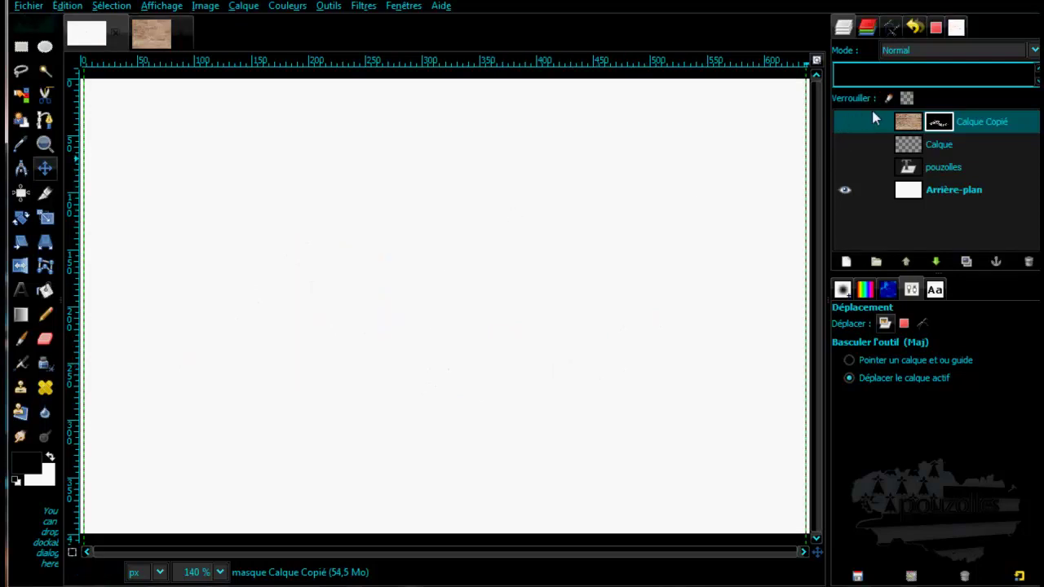
click(847, 261)
click(858, 390)
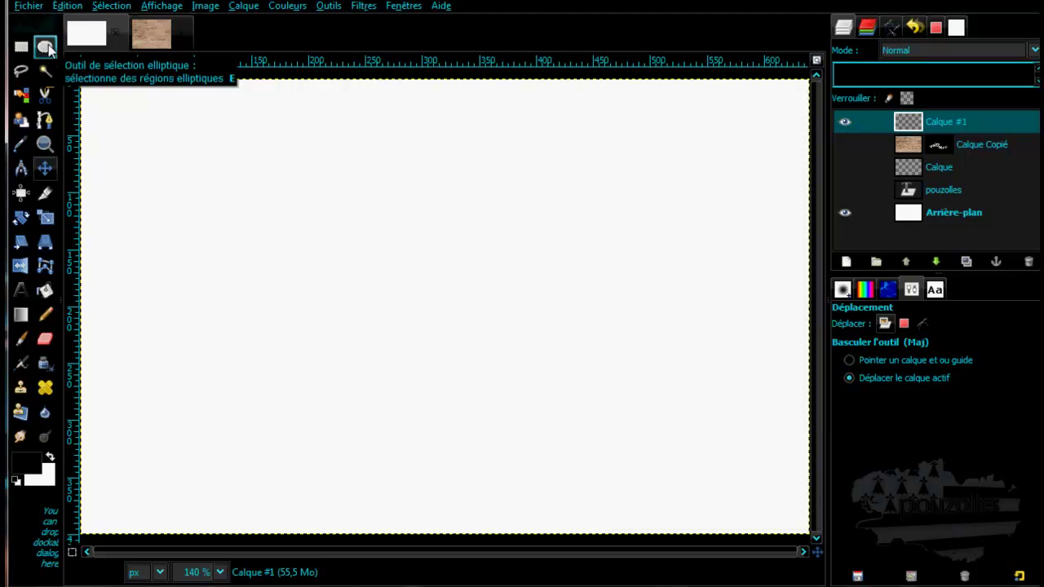
- Draw a rectangular selection about 337 × 168 px in the canvas's lower middle and show the "pouzolles" text layer
click(20, 47)
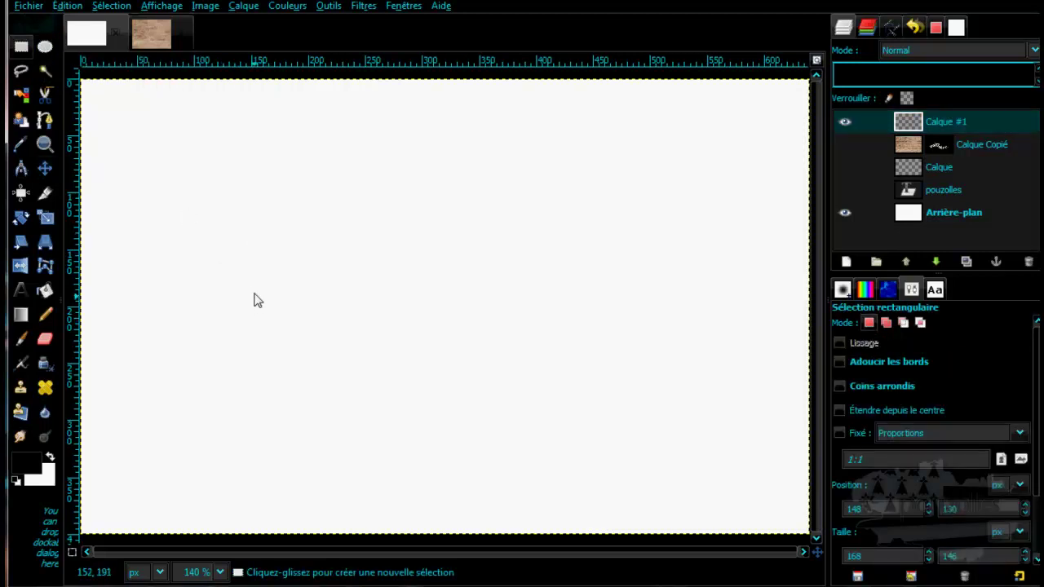
drag(254, 283, 639, 481)
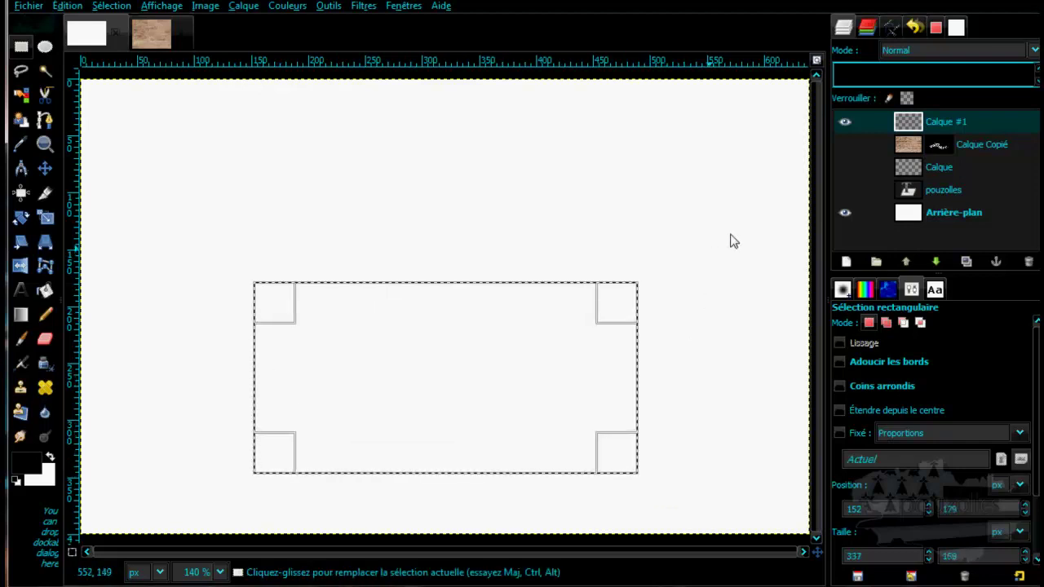
click(941, 190)
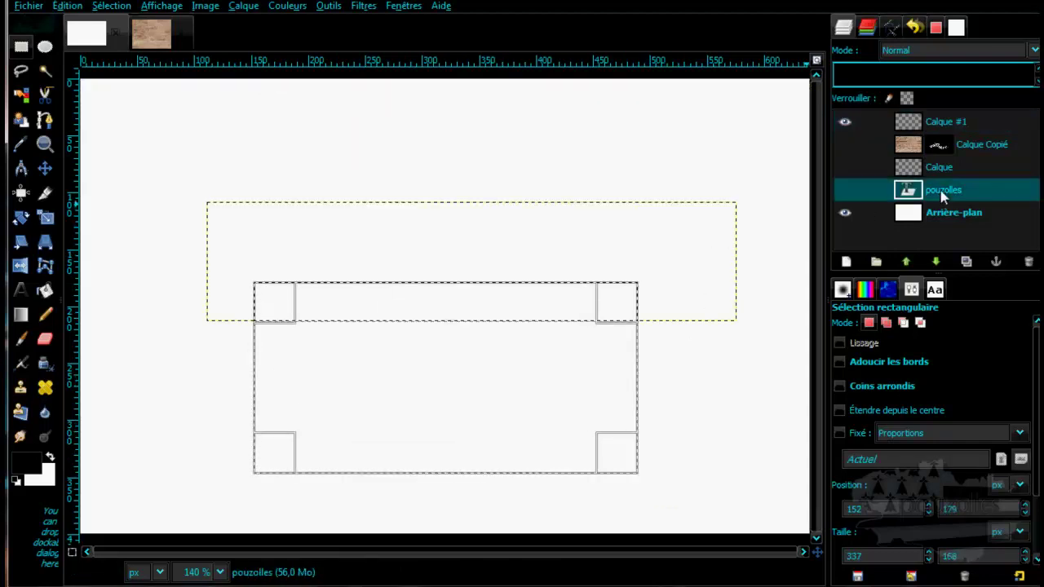
click(845, 190)
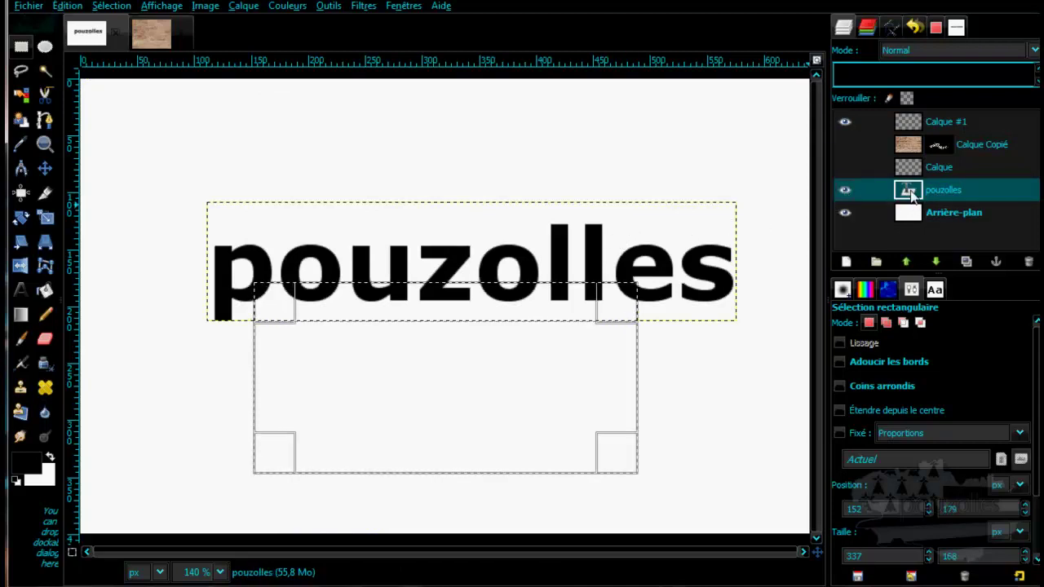
double_click(910, 190)
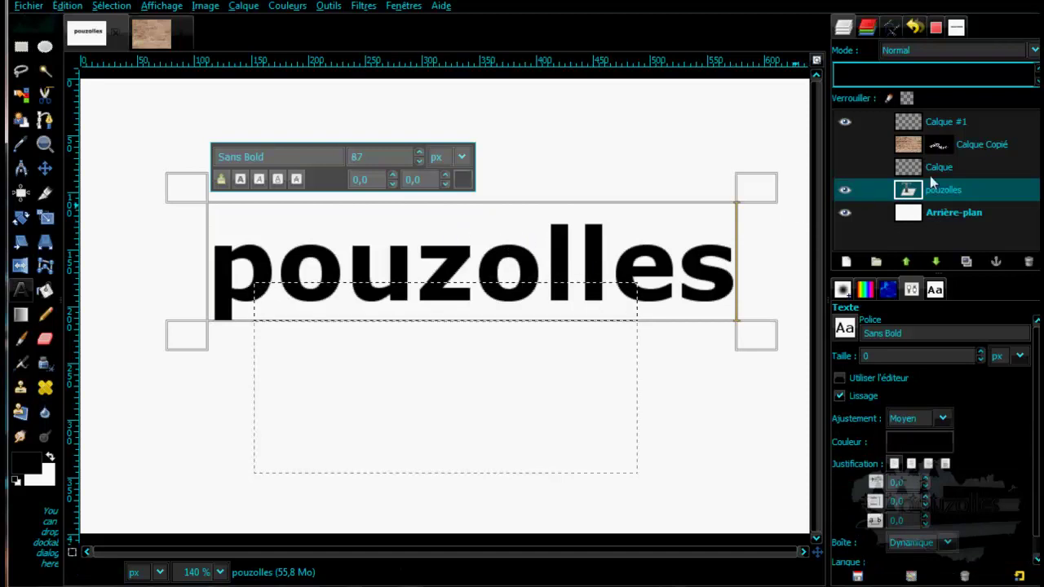
click(911, 123)
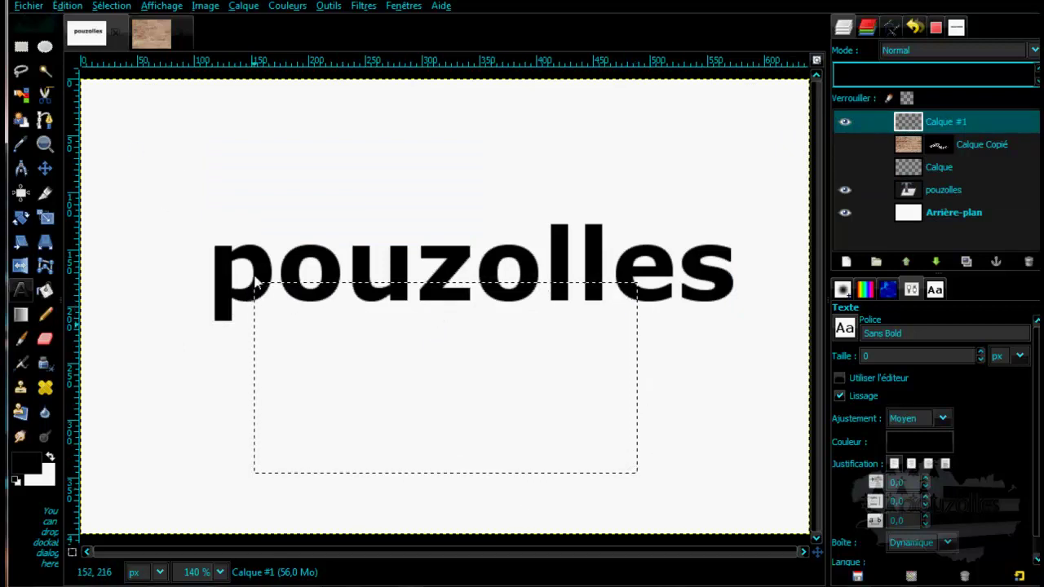
- Convert the rectangular selection to a path
click(892, 28)
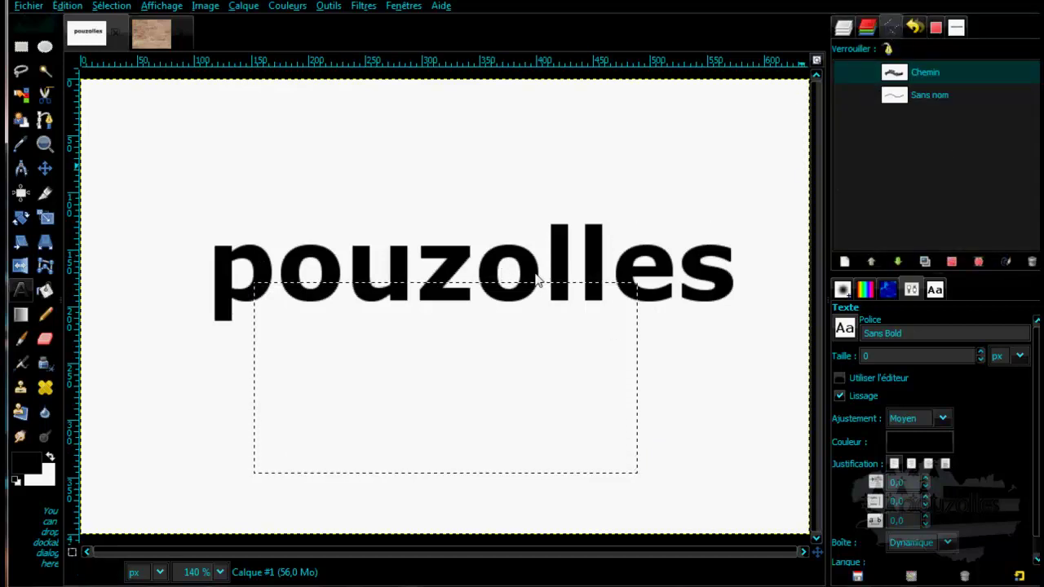
click(109, 6)
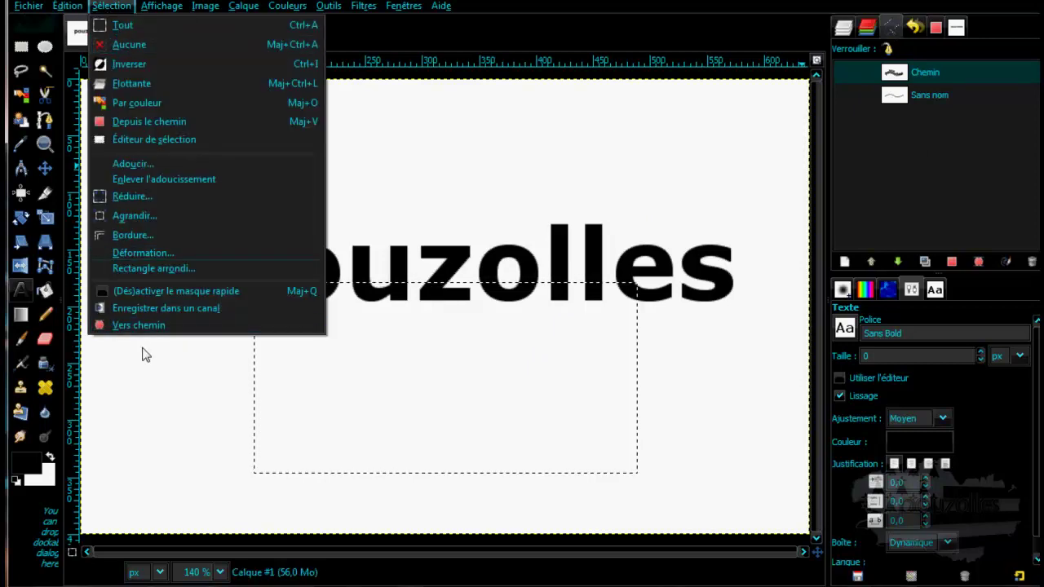
click(142, 325)
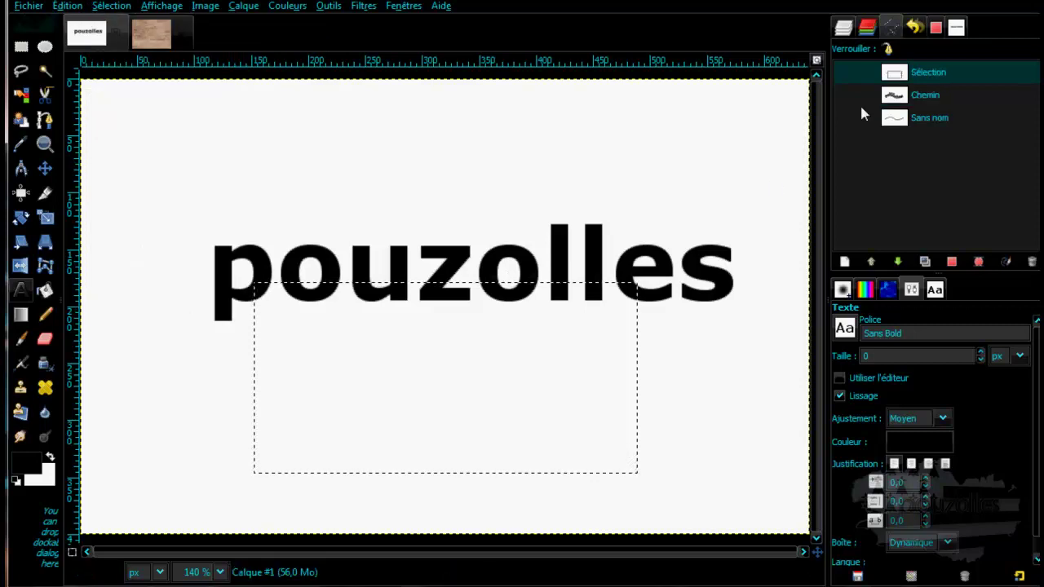
- Run the "pouzolles" text along the rectangular path using Text along Path
click(844, 29)
click(912, 193)
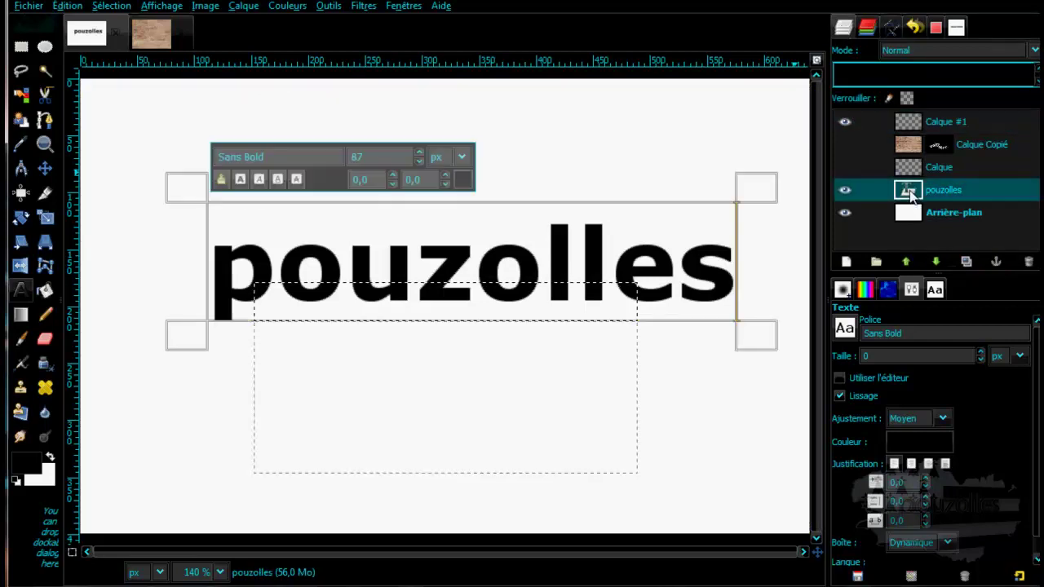
right_click(593, 248)
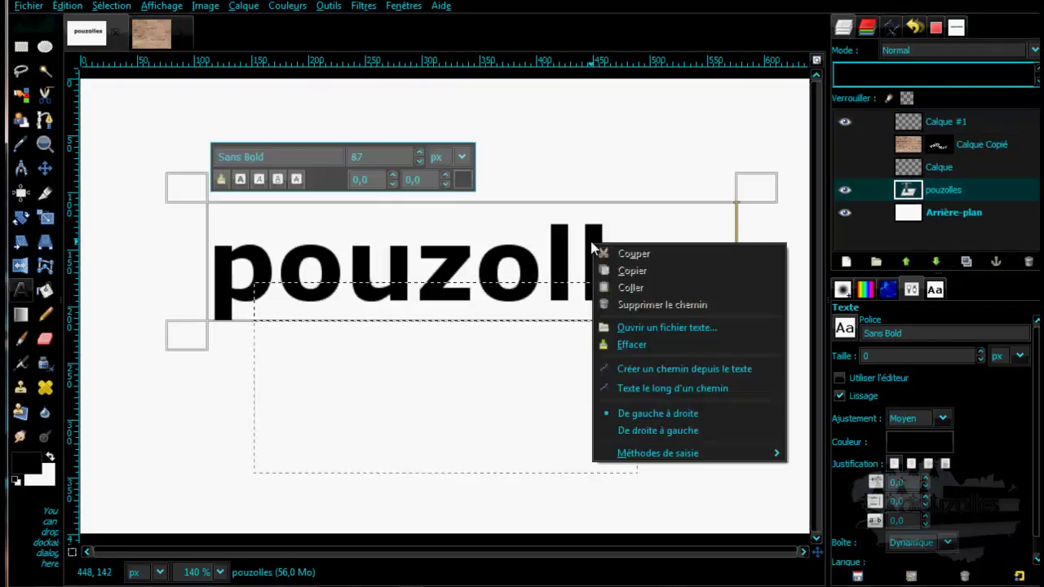
click(653, 390)
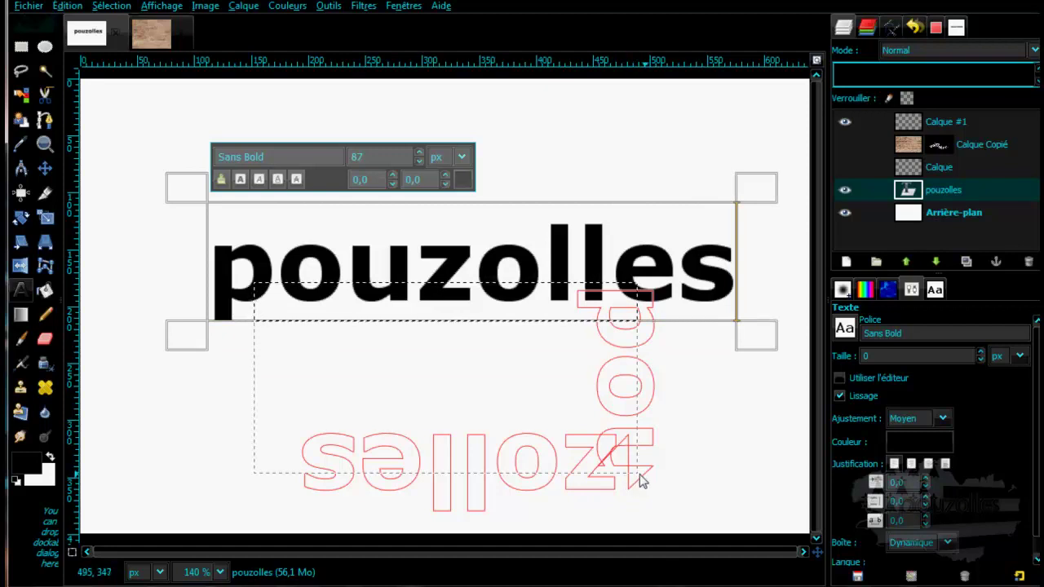
- Move the distorted nodes of the letter u at the rectangle's lower-right corner to form a straight stem and rounded bend
click(45, 120)
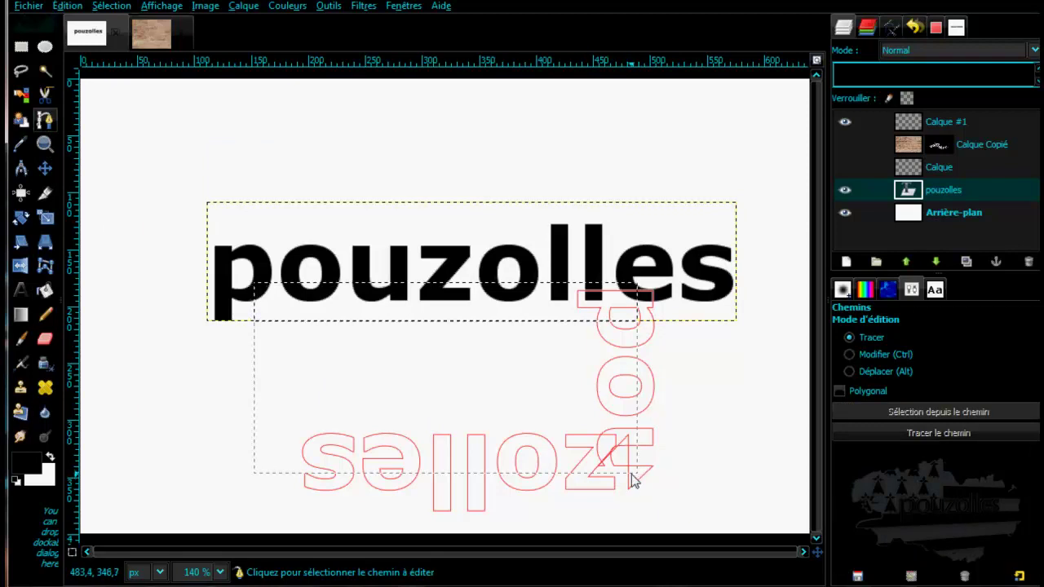
click(658, 486)
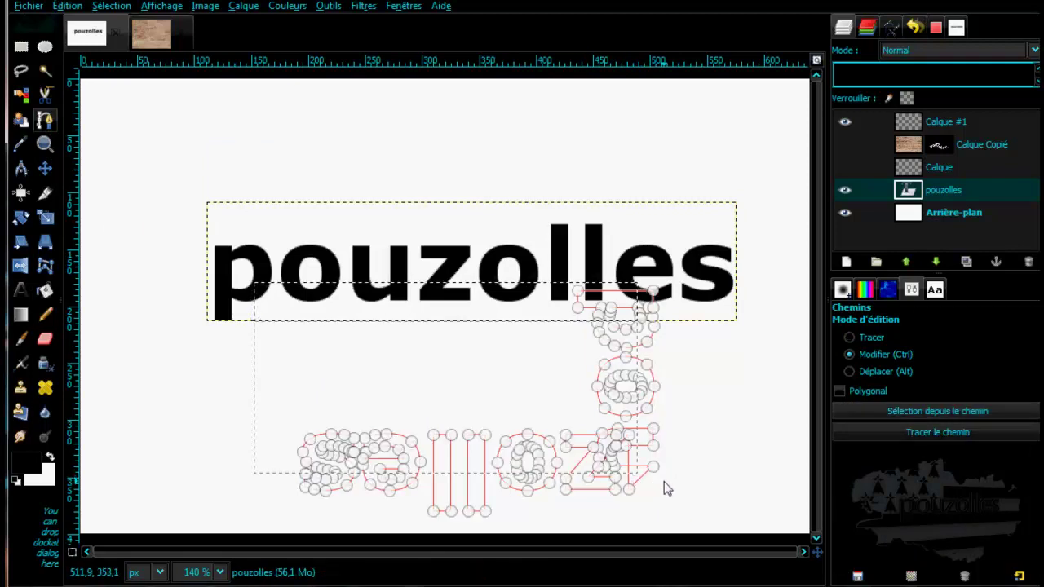
scroll(664, 488, up, 3)
scroll(664, 488, up, 2)
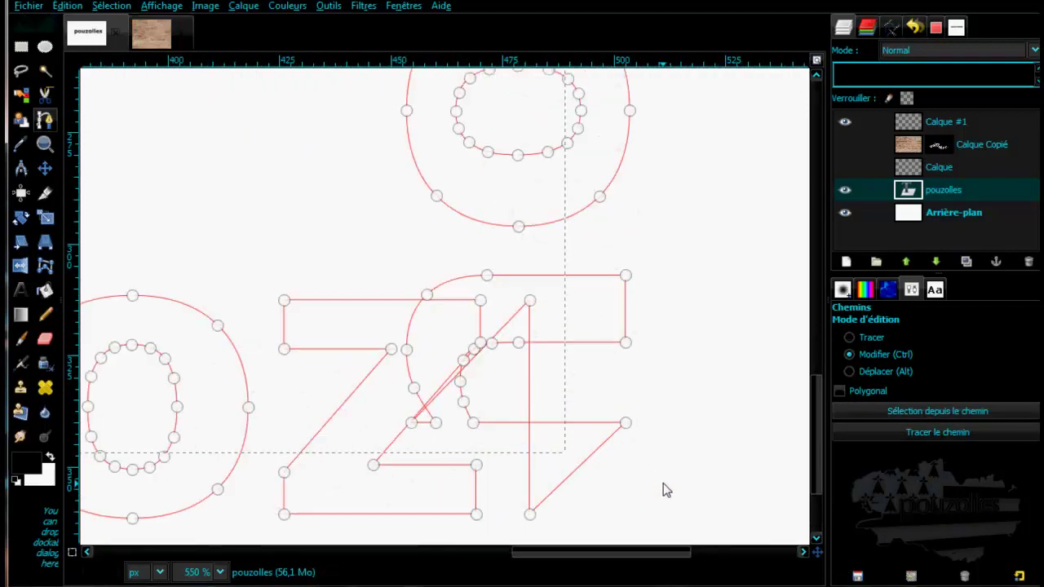
scroll(664, 489, up, 1)
scroll(663, 490, down, 1)
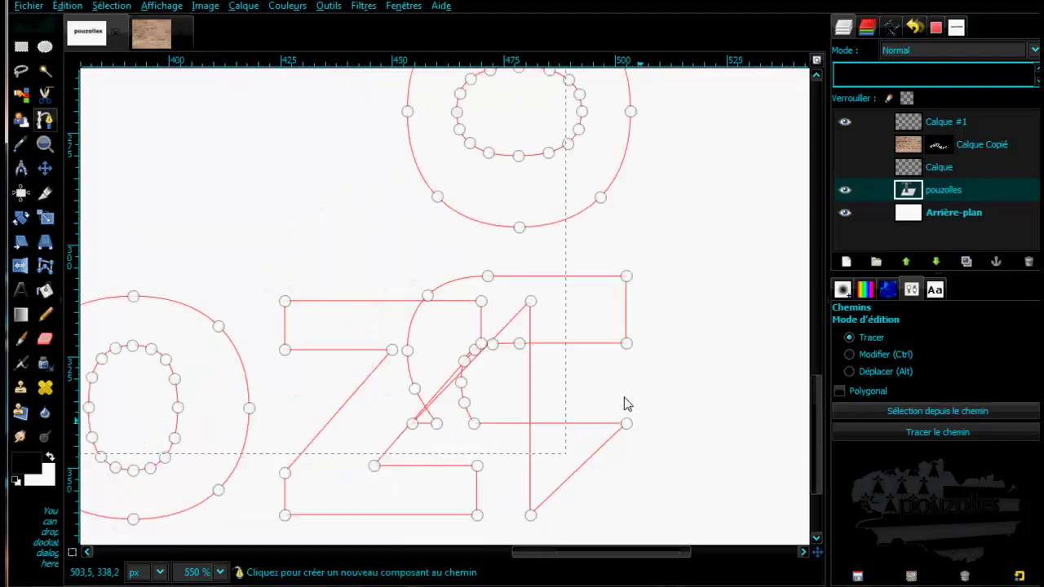
drag(530, 515, 627, 473)
drag(531, 303, 515, 475)
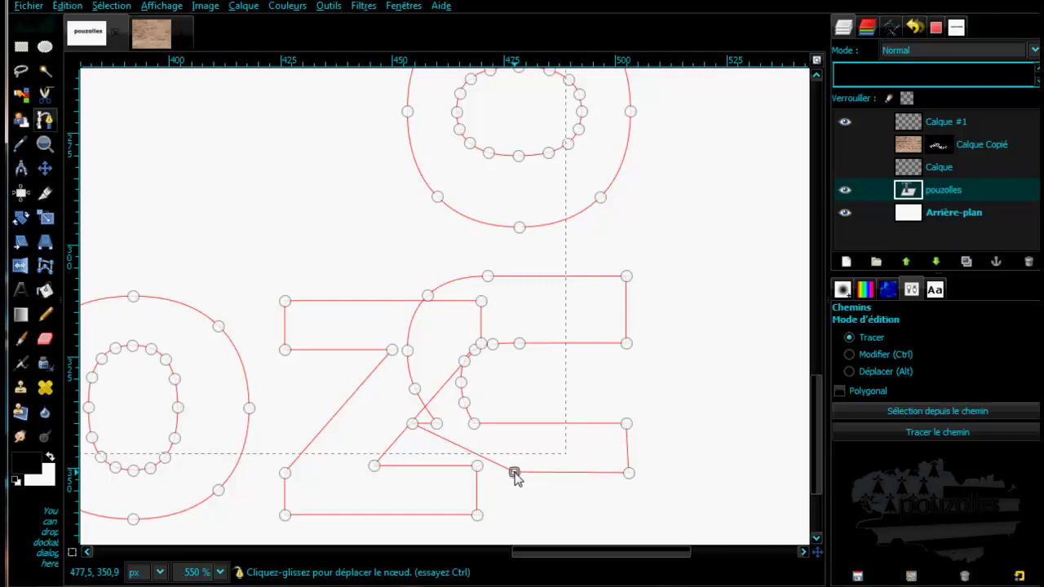
drag(412, 423, 456, 450)
drag(517, 473, 517, 465)
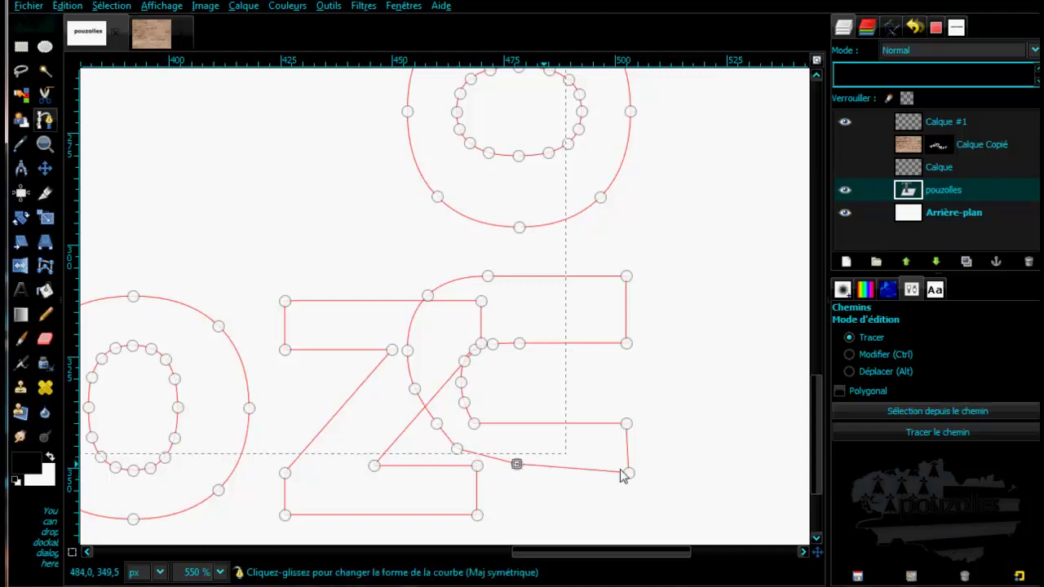
drag(630, 474, 628, 465)
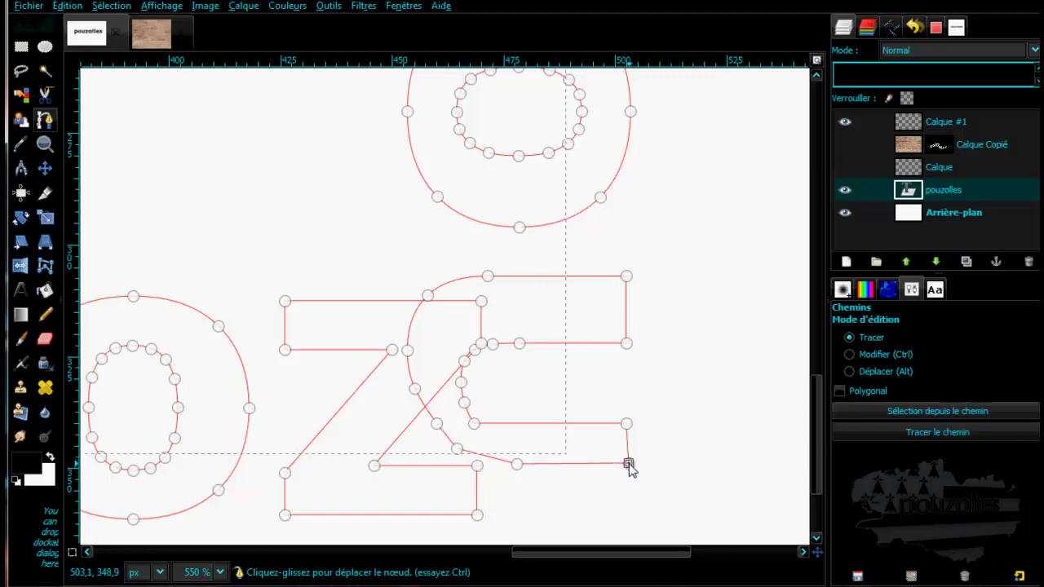
- Convert the "Chemin #1" letter-outline path to a selection and hide the path
scroll(545, 440, down, 1)
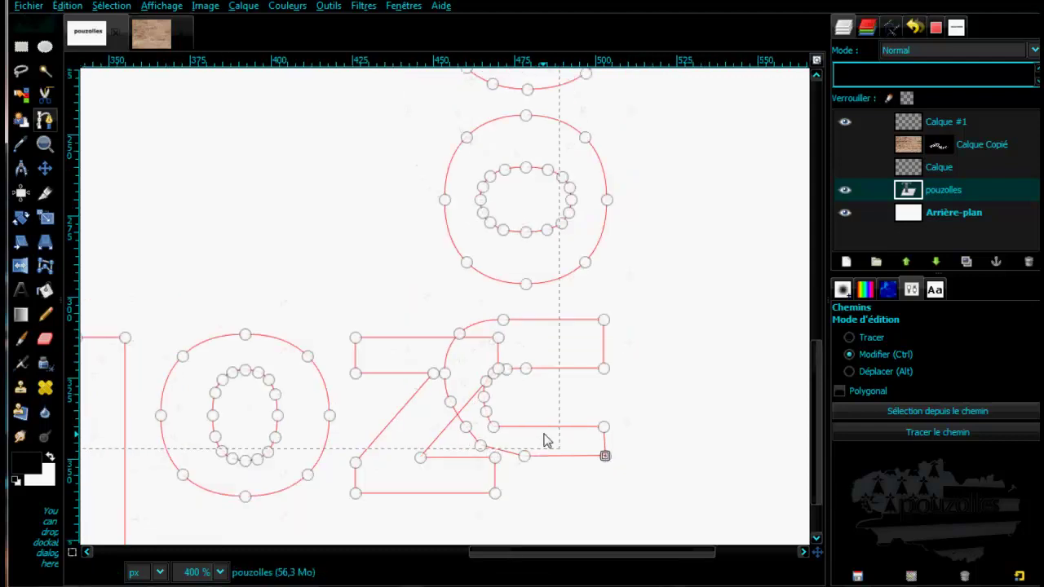
scroll(546, 439, down, 4)
scroll(563, 432, up, 1)
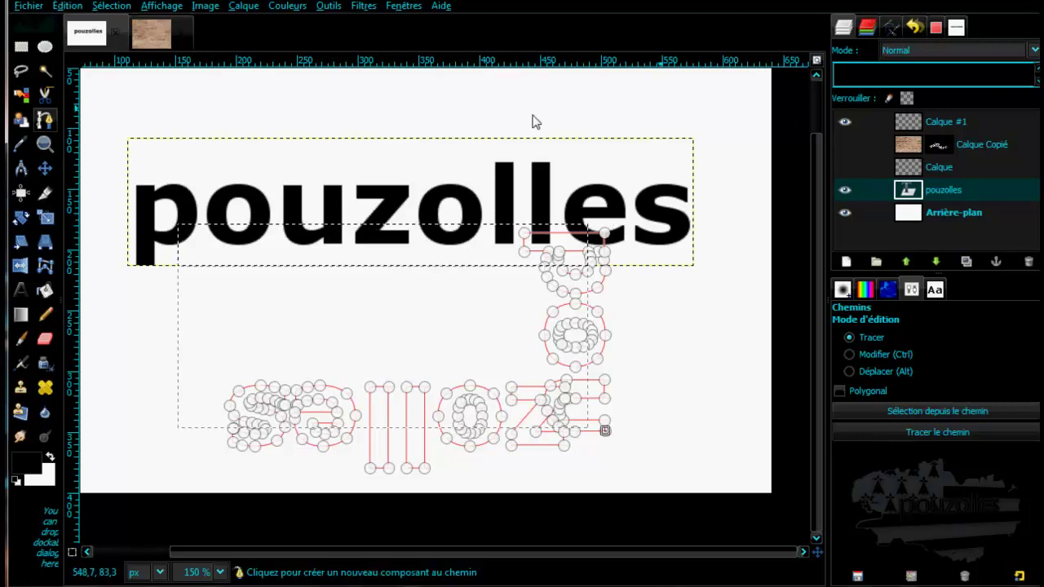
click(44, 168)
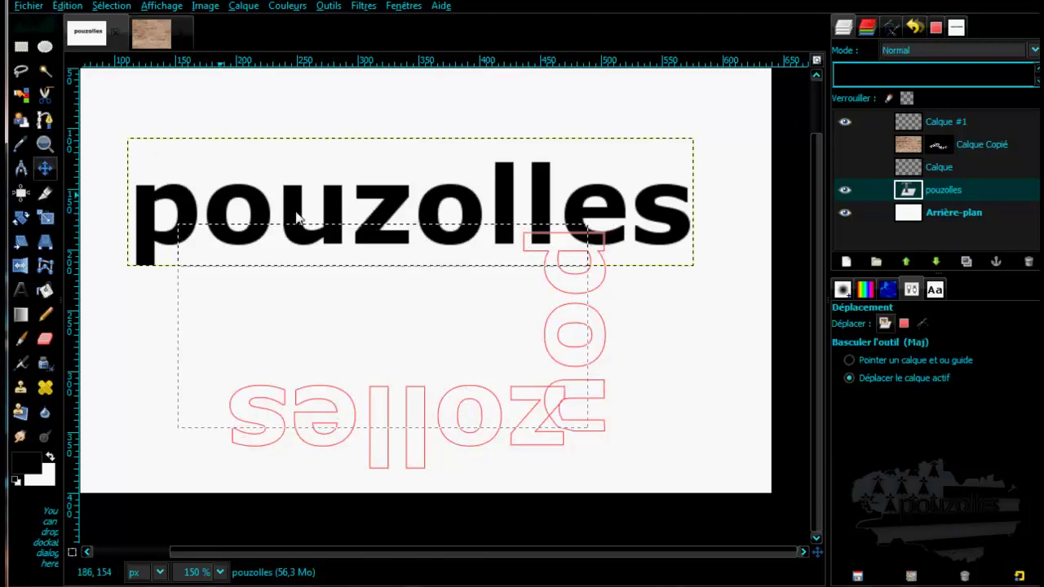
click(892, 26)
right_click(909, 74)
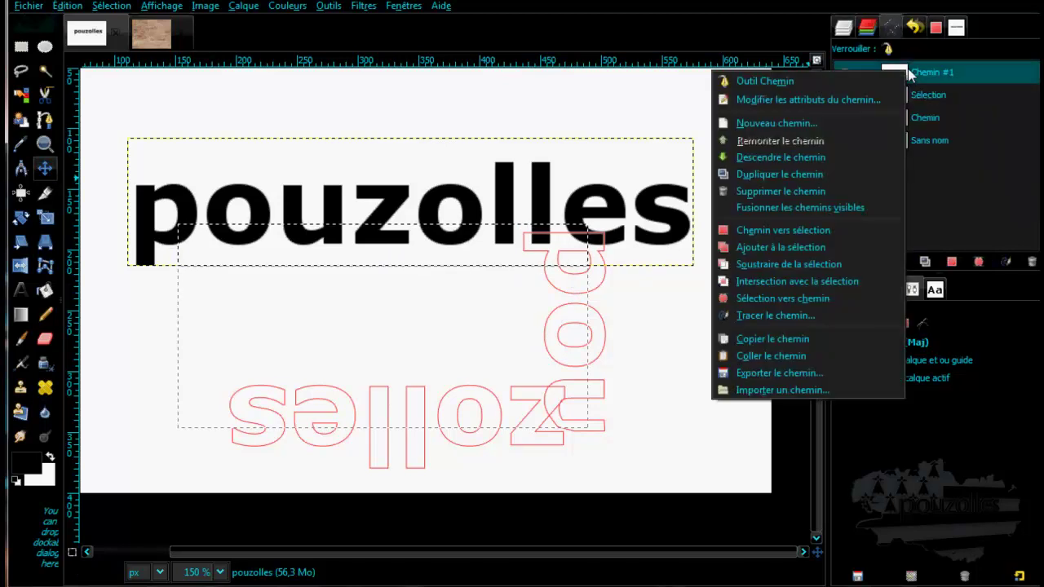
click(814, 227)
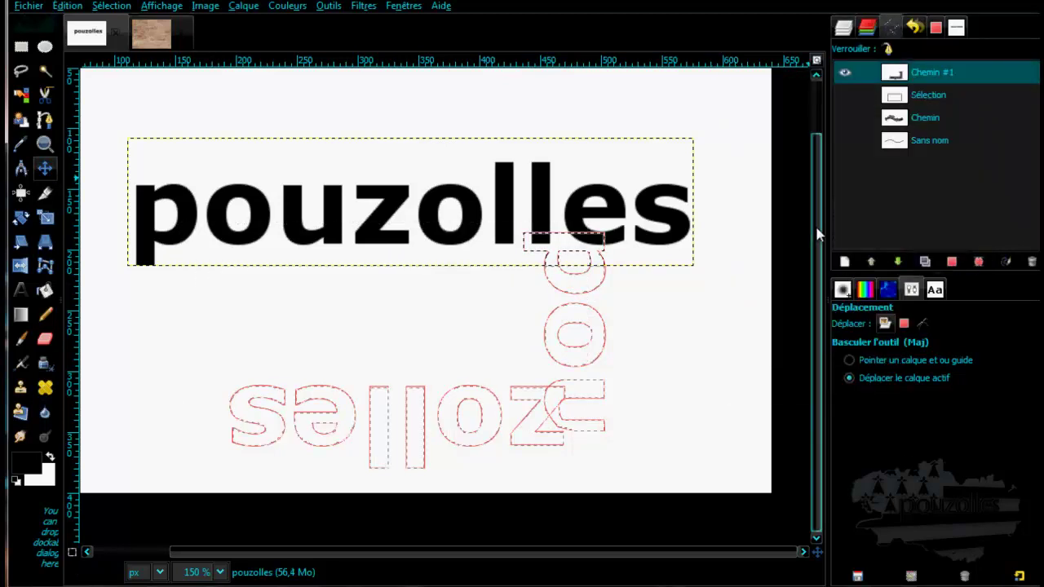
click(845, 73)
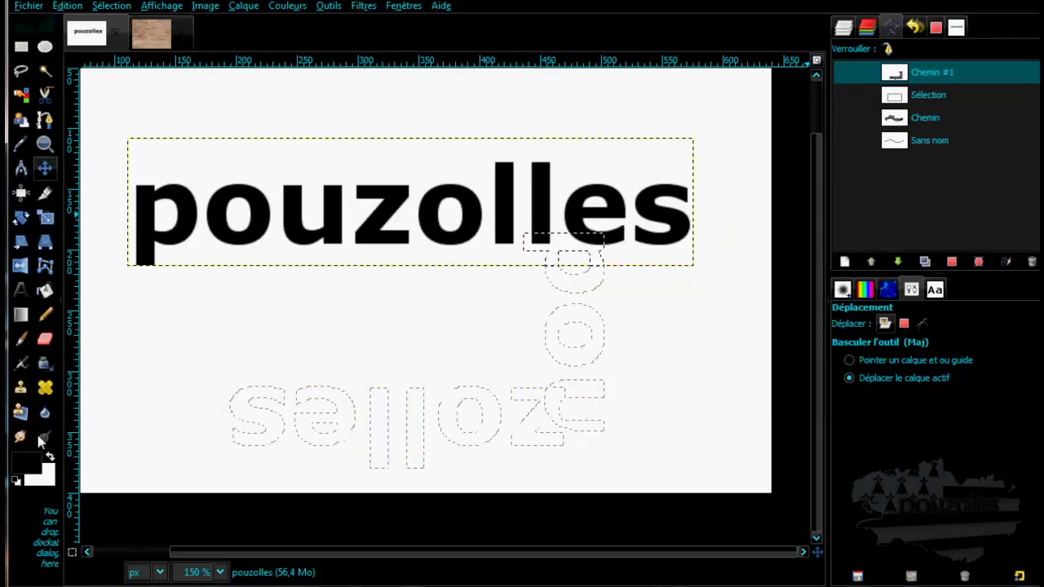
- Set the foreground colour to a medium violet-blue
click(33, 469)
click(798, 222)
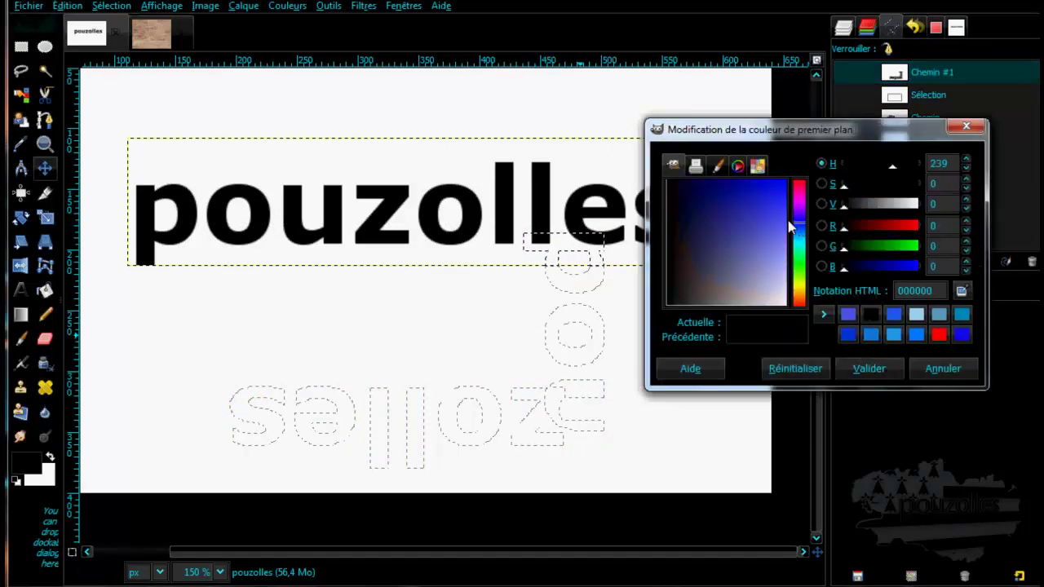
click(768, 216)
click(848, 373)
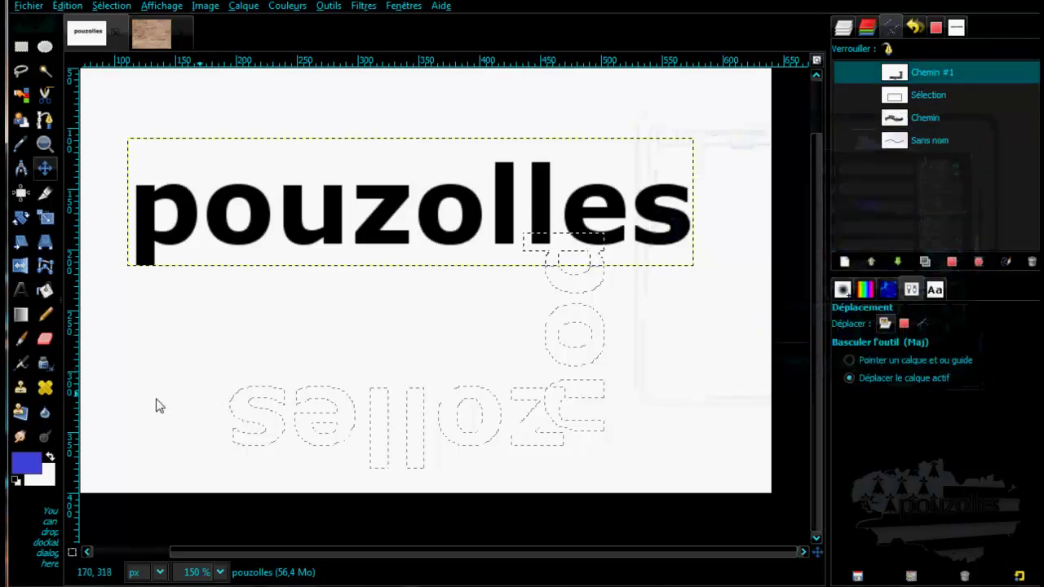
- Fill the selected letters on the Calque #1 layer with the foreground colour and clear the selection
click(44, 291)
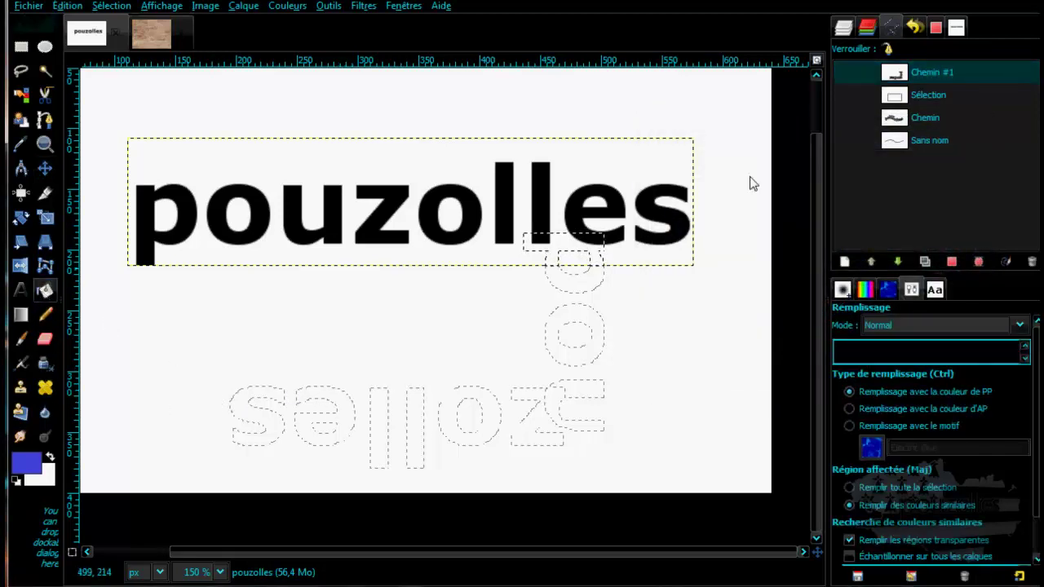
click(843, 31)
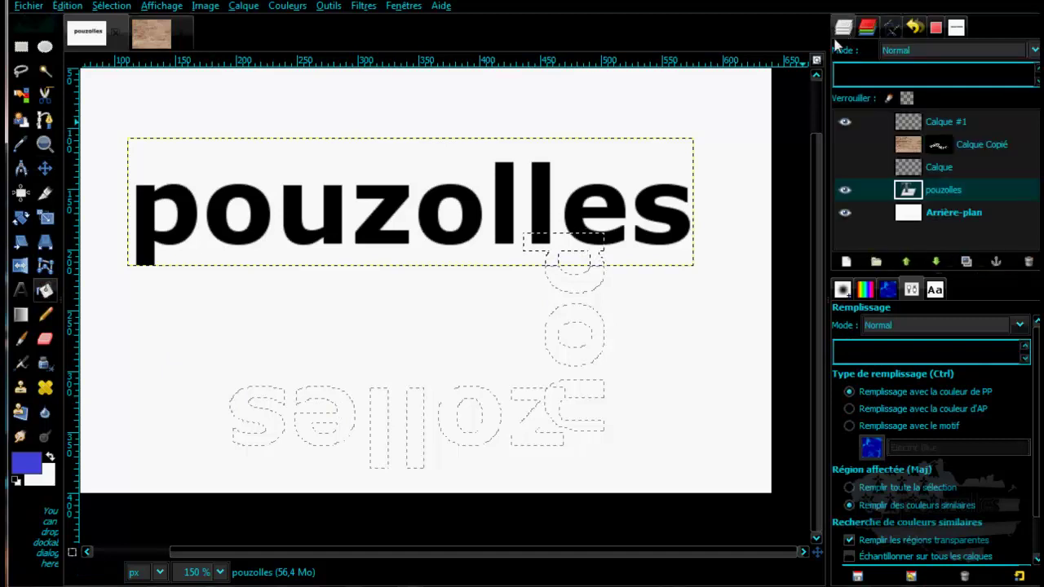
click(844, 122)
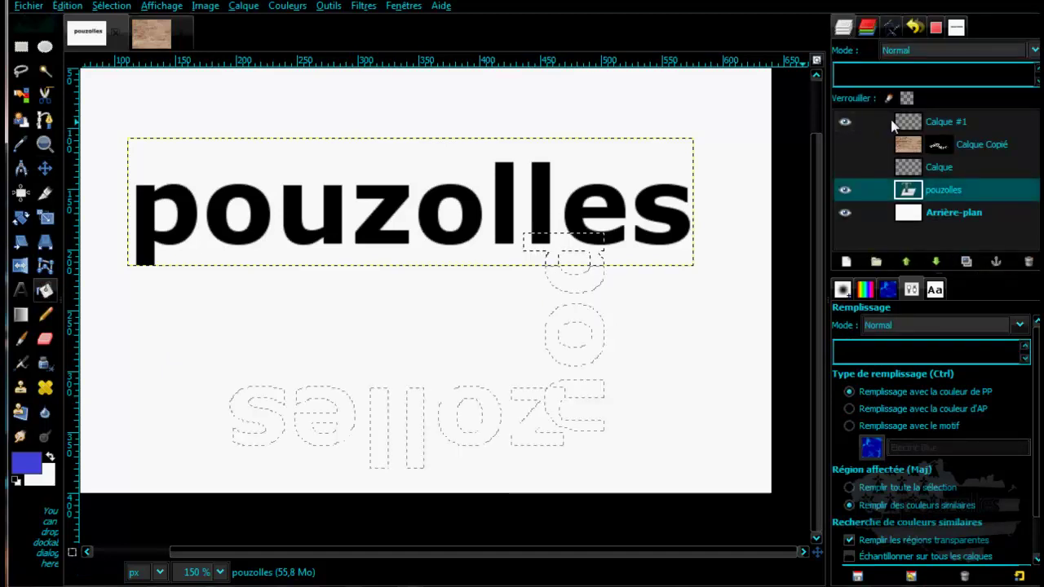
click(844, 122)
click(920, 123)
click(383, 413)
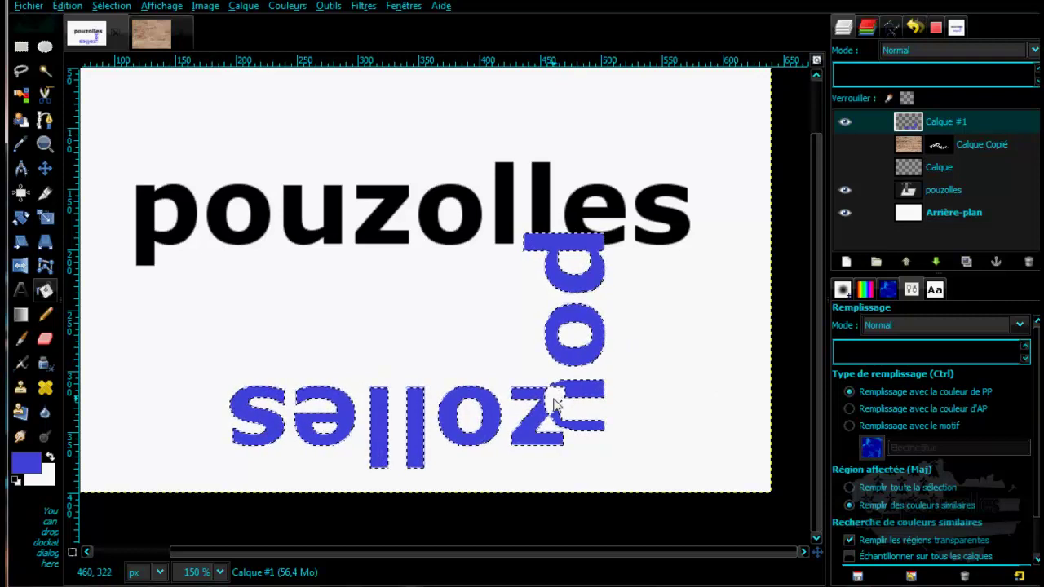
click(111, 5)
click(123, 44)
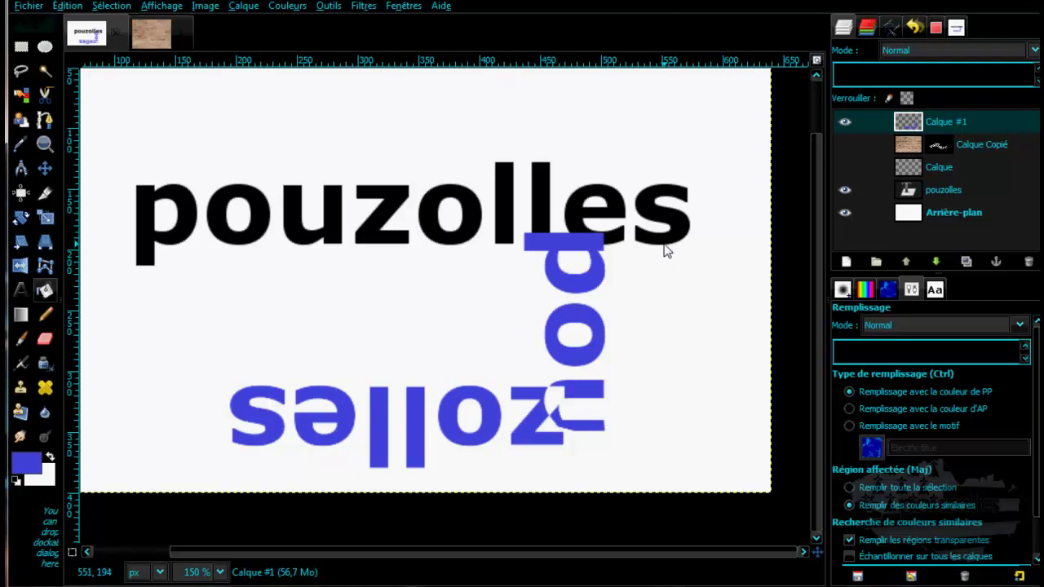
- Hide the Calque #1 layer and make the visible pouzolles text layer the active one
click(845, 123)
click(845, 190)
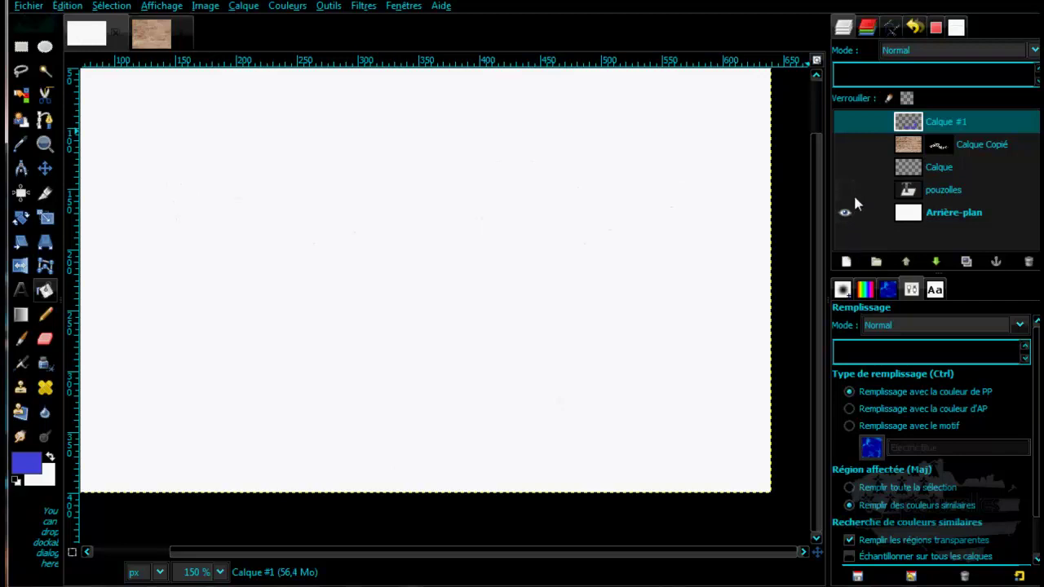
click(845, 190)
click(937, 189)
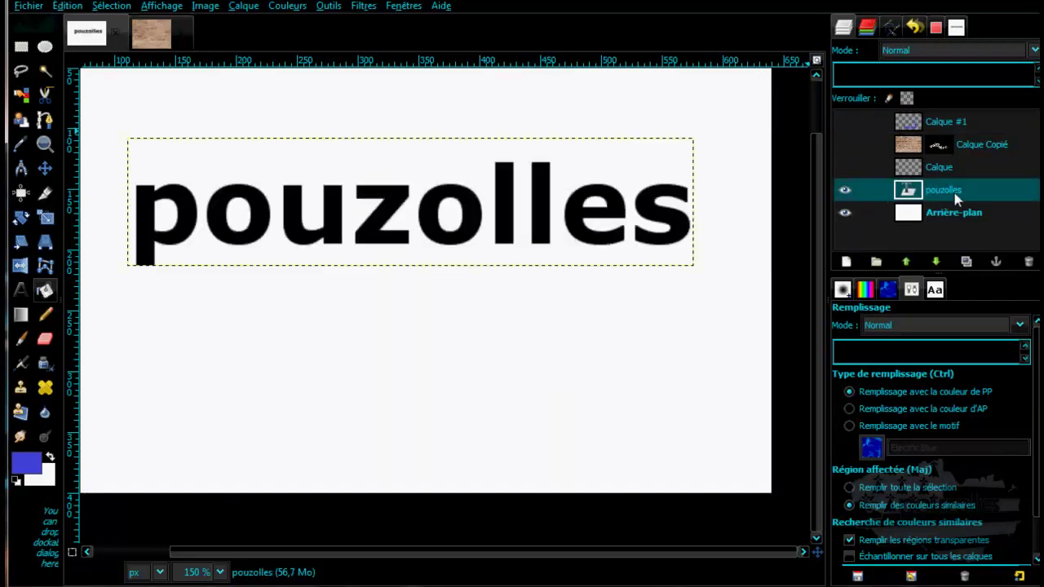
- Open the "pouzolles" text for editing and create a path from it
click(45, 168)
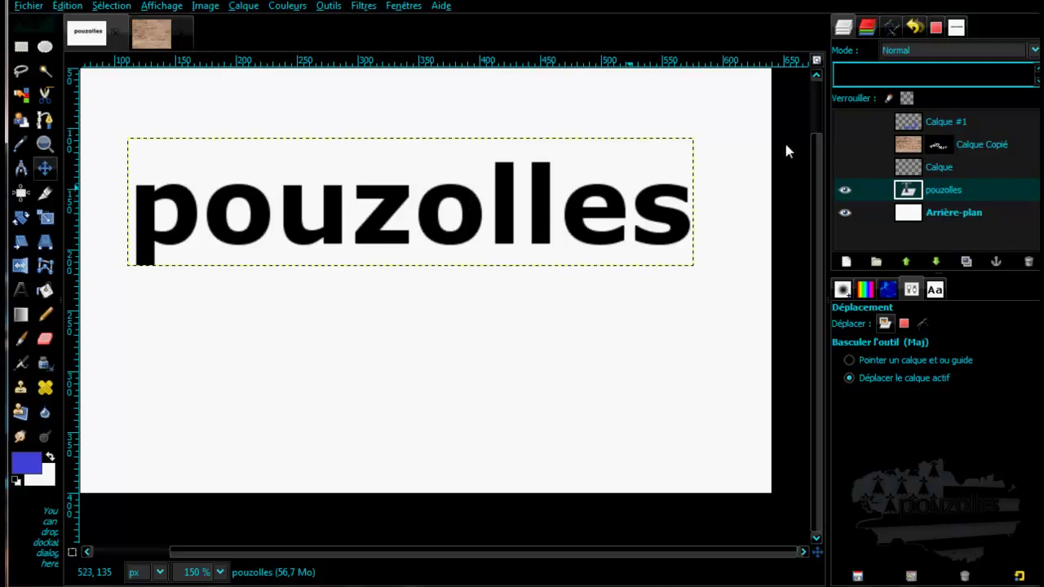
double_click(912, 191)
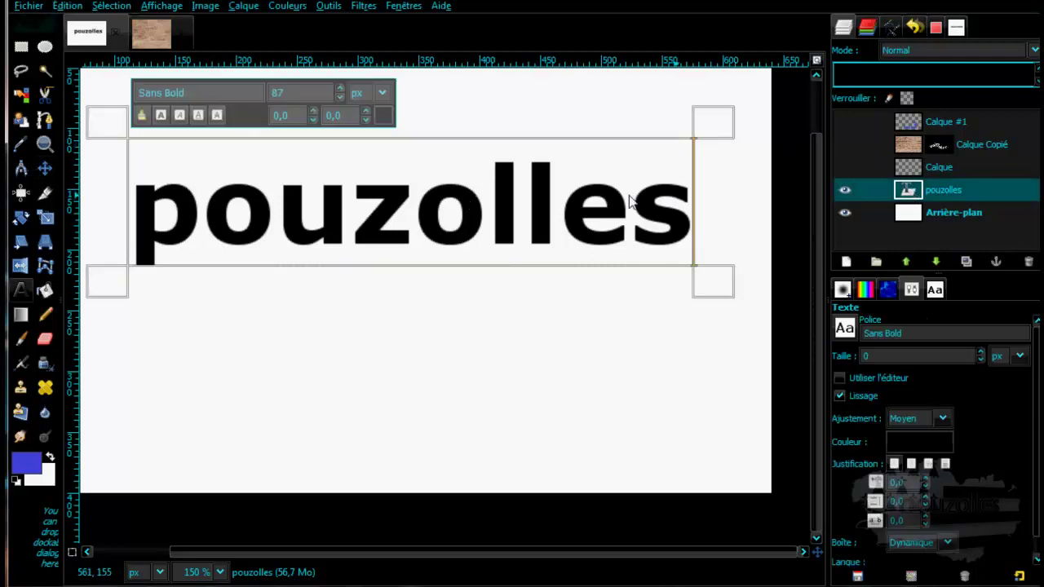
right_click(540, 203)
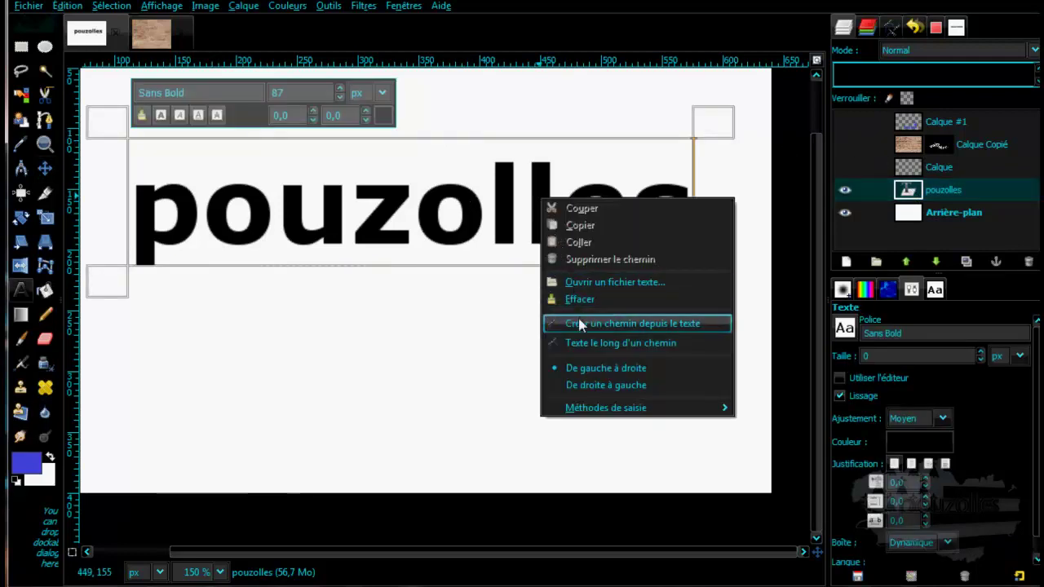
click(669, 326)
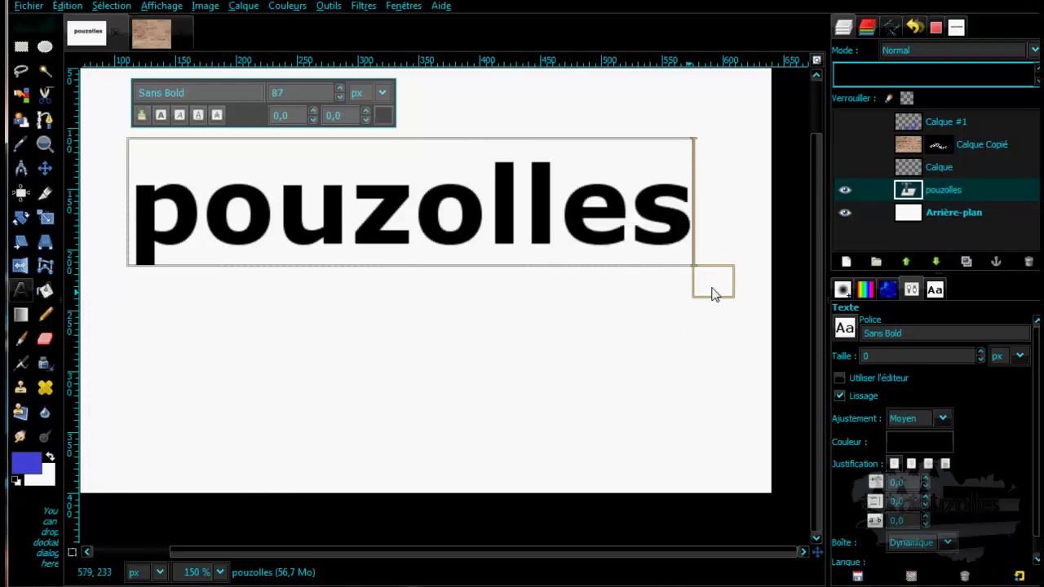
- Hide the pouzolles text layer and show the Chemin #2 letter-outline path for editing with the Paths tool
click(845, 191)
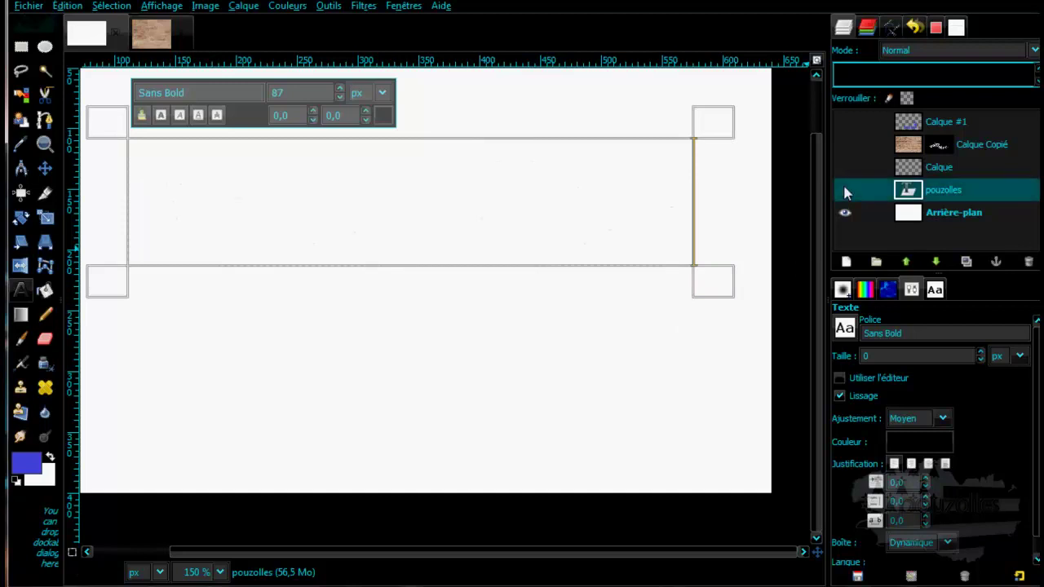
click(891, 27)
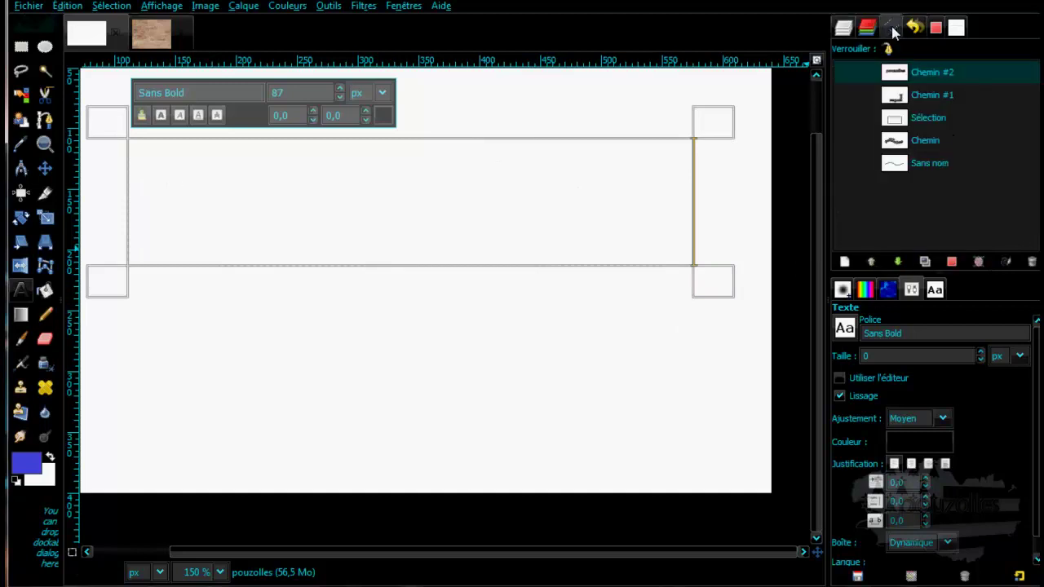
click(917, 74)
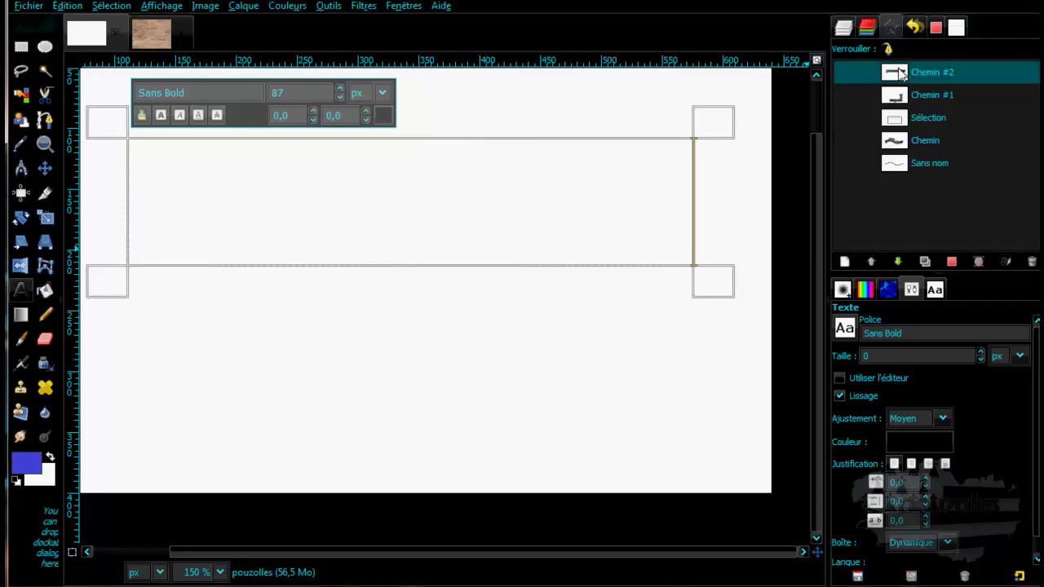
click(843, 73)
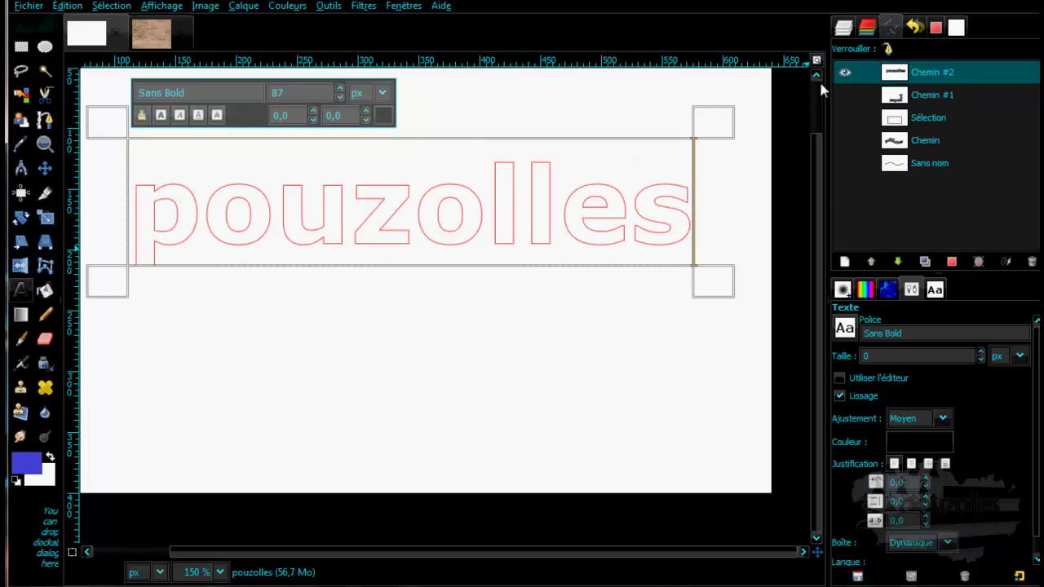
click(844, 74)
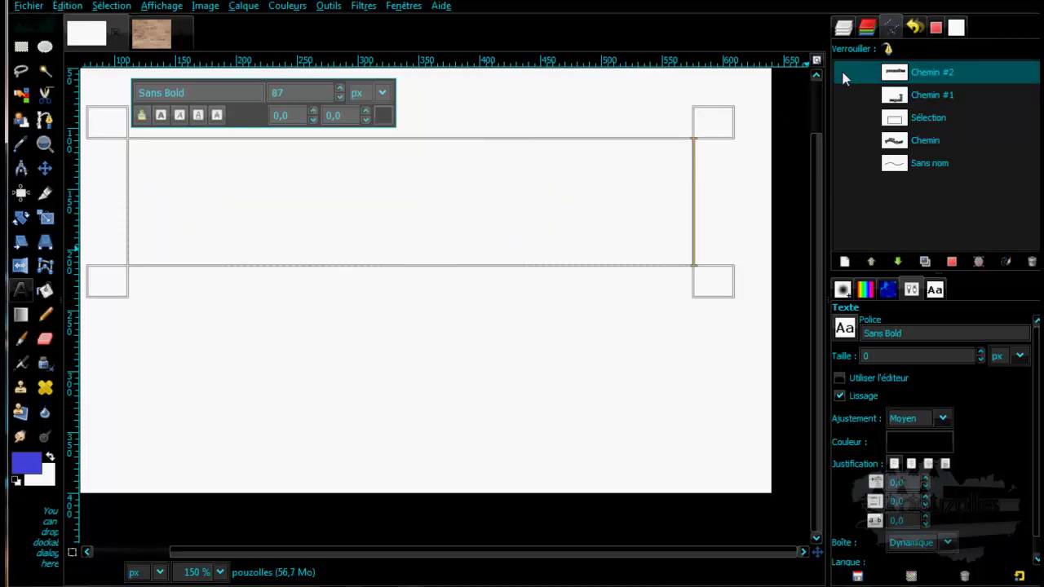
right_click(915, 75)
click(846, 73)
click(845, 73)
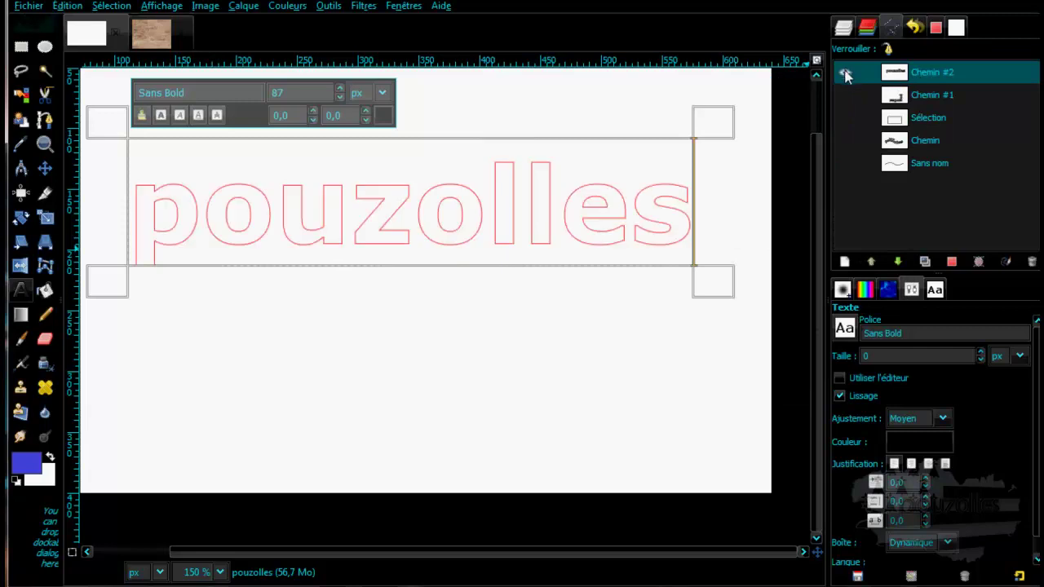
click(45, 121)
click(255, 233)
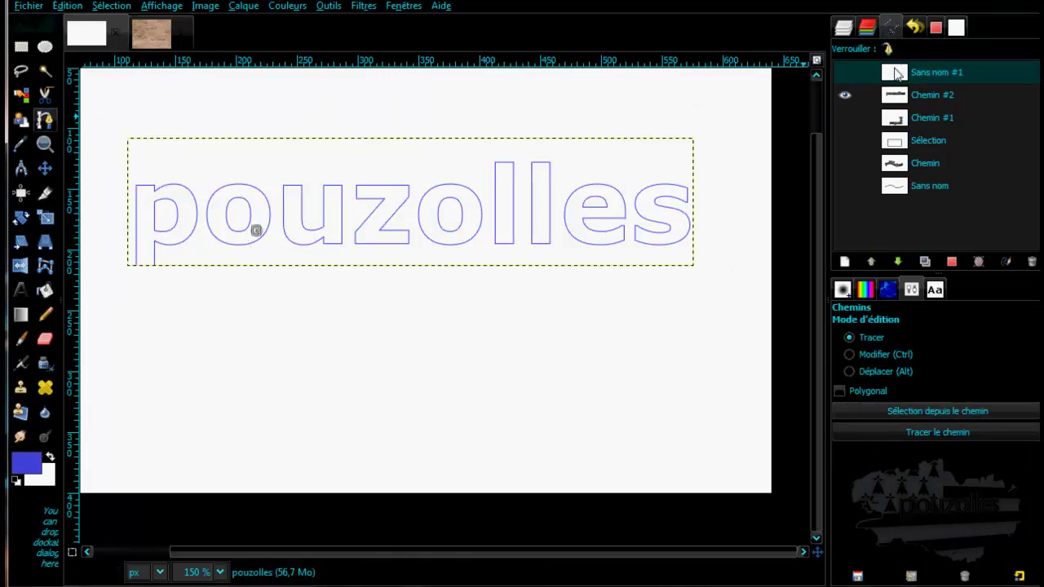
click(898, 98)
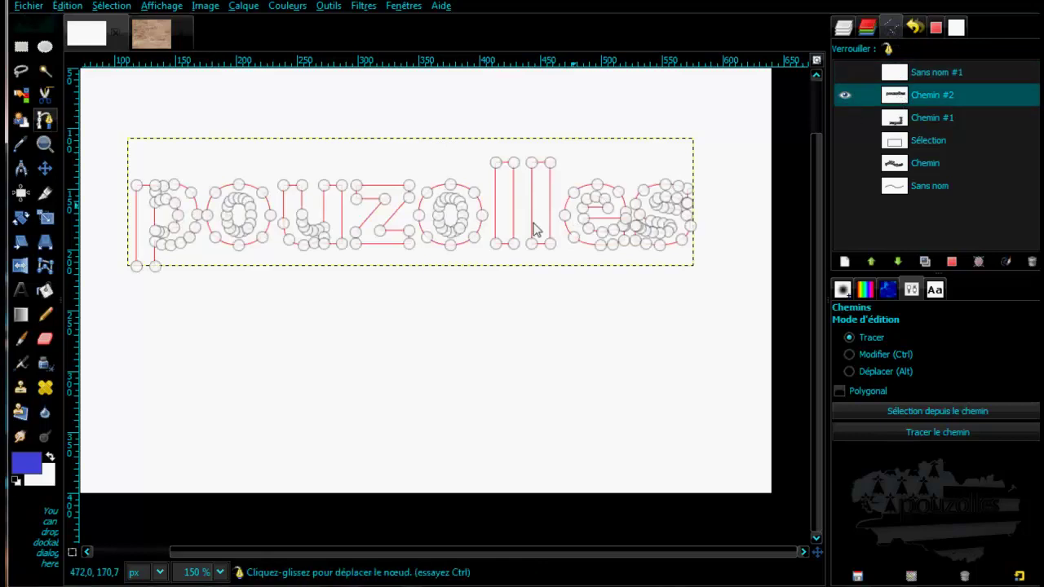
click(935, 72)
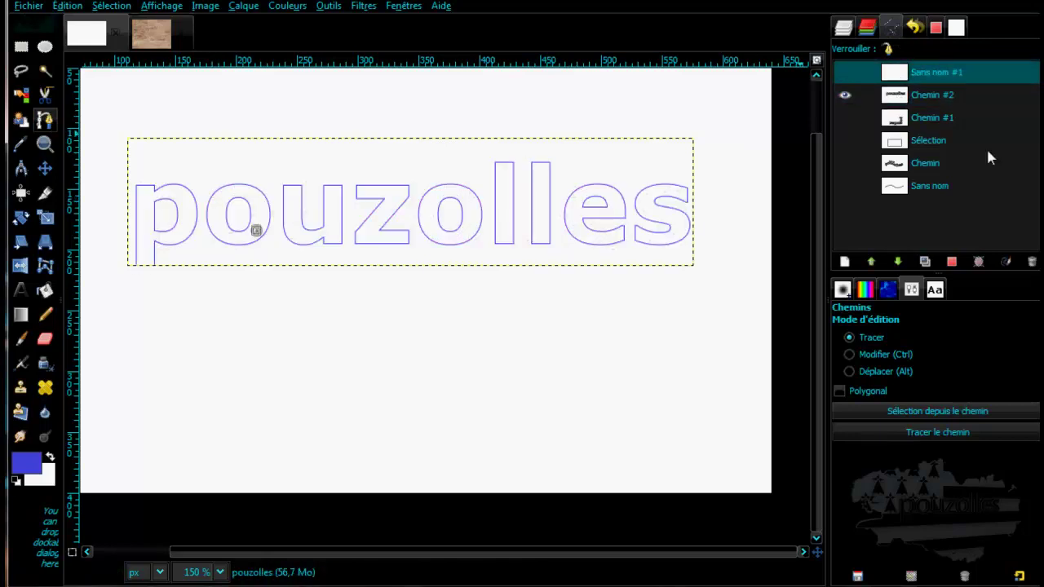
click(1031, 261)
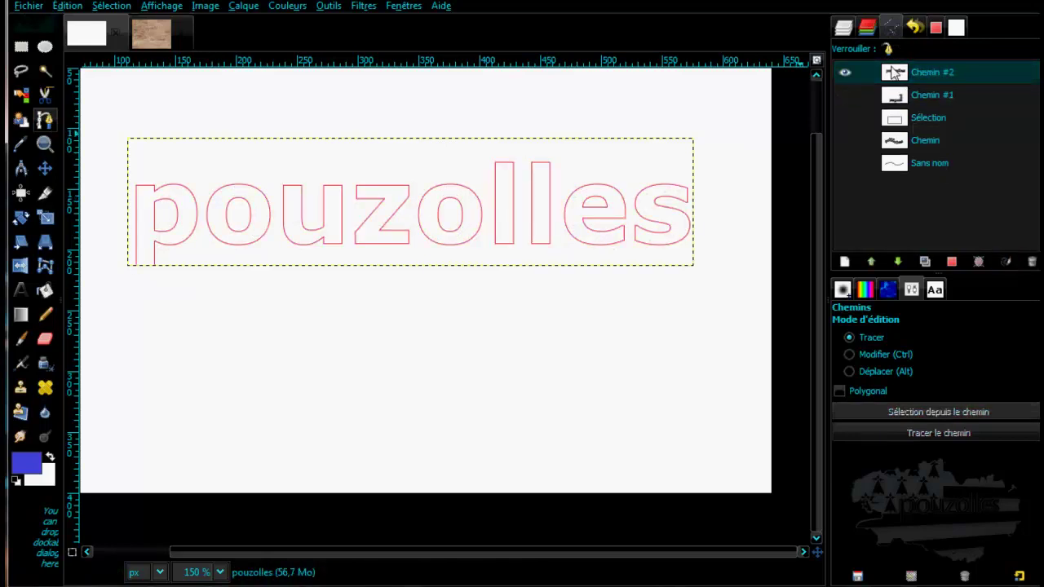
- Stretch the first l's bottom nodes downward and apart, and the second l's top nodes upward and apart, on the Chemin #2 path
click(677, 194)
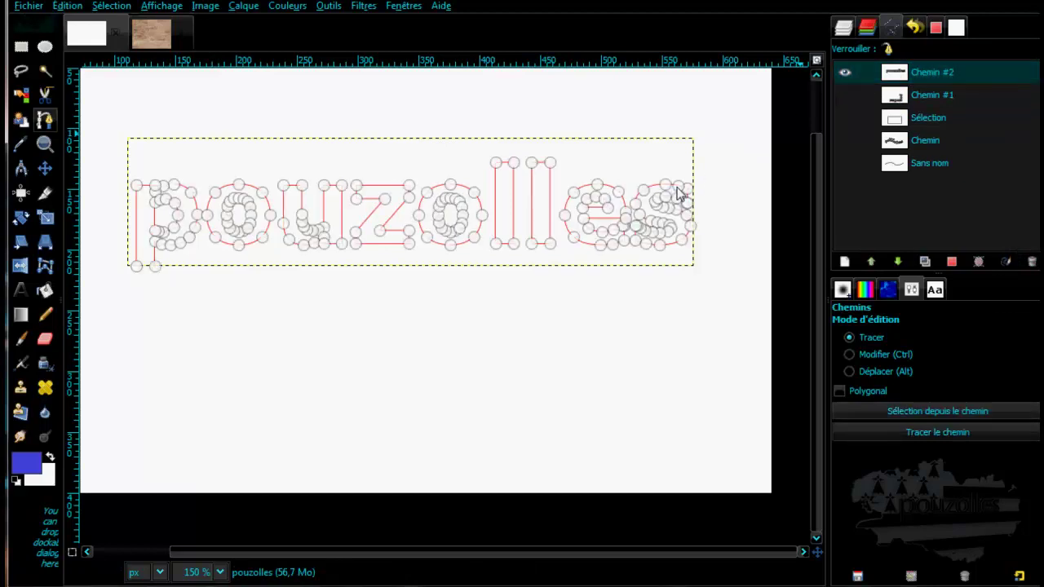
drag(514, 245, 530, 296)
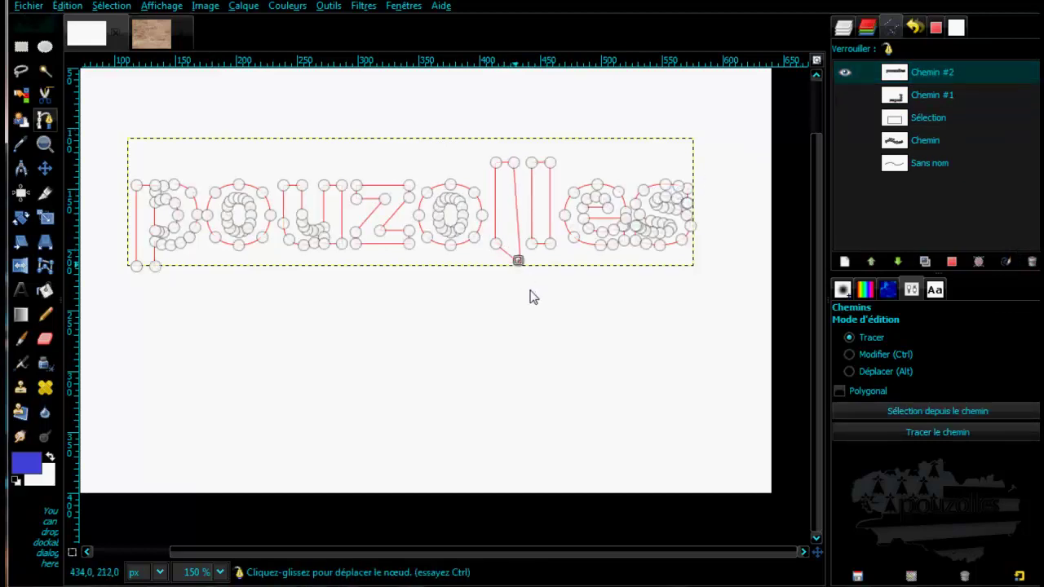
drag(495, 243, 475, 295)
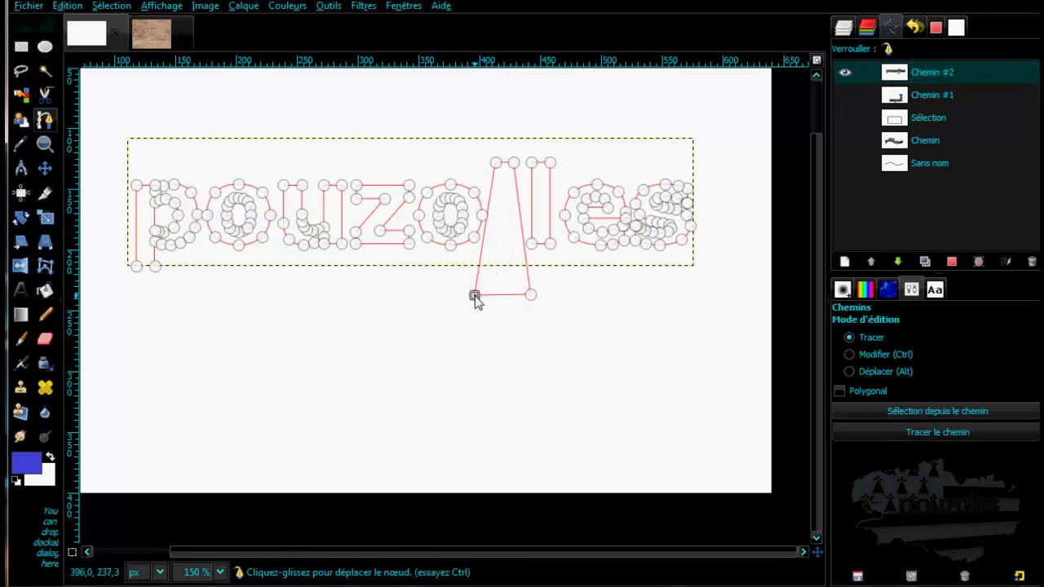
drag(531, 162, 510, 97)
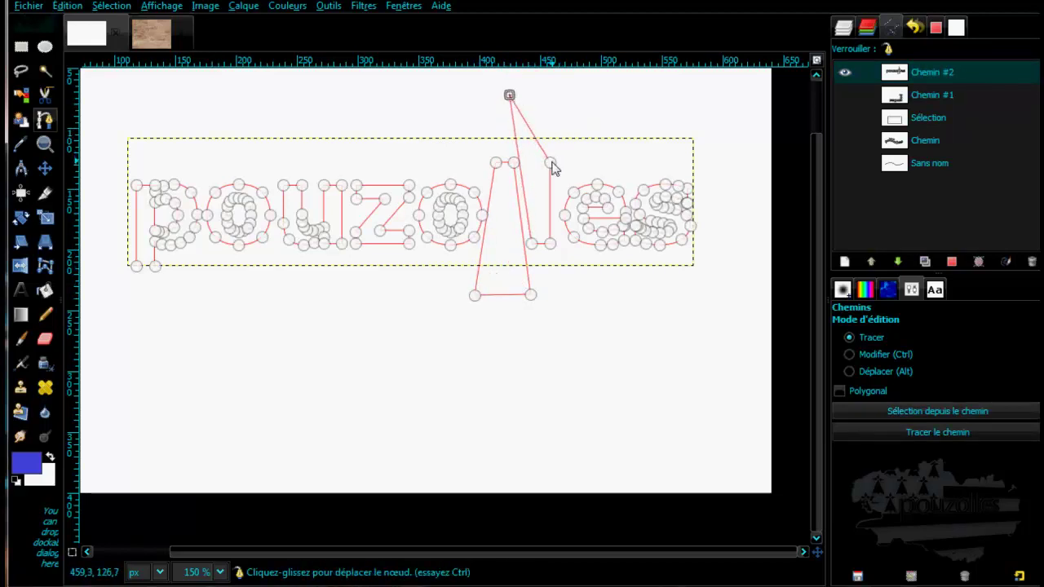
drag(552, 164, 566, 107)
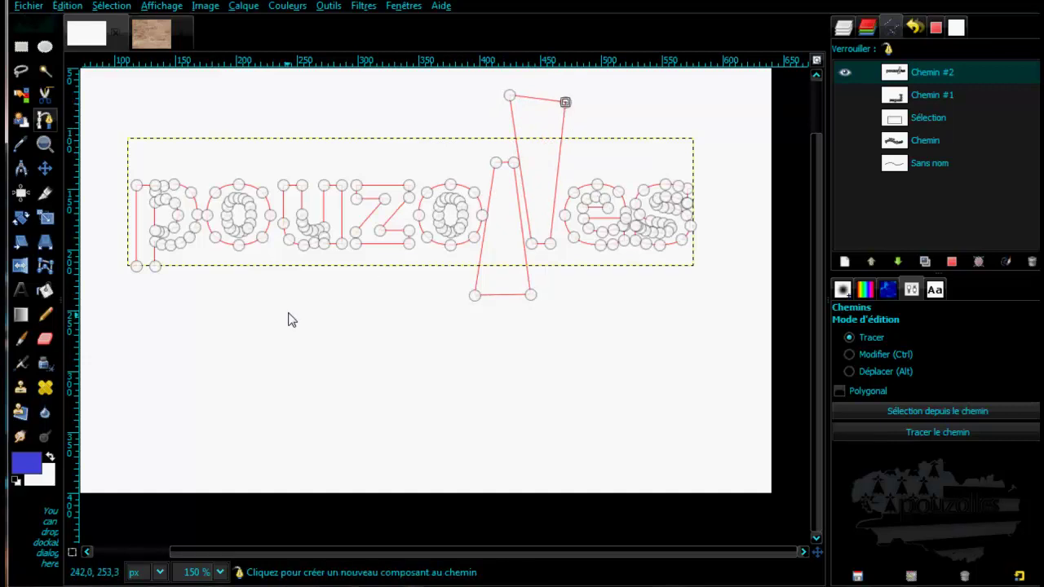
- Convert the reshaped outline to a selection and fill it on the pouzolles layer with the linear Full saturation spectrum CCW gradient, showing the layer
right_click(904, 74)
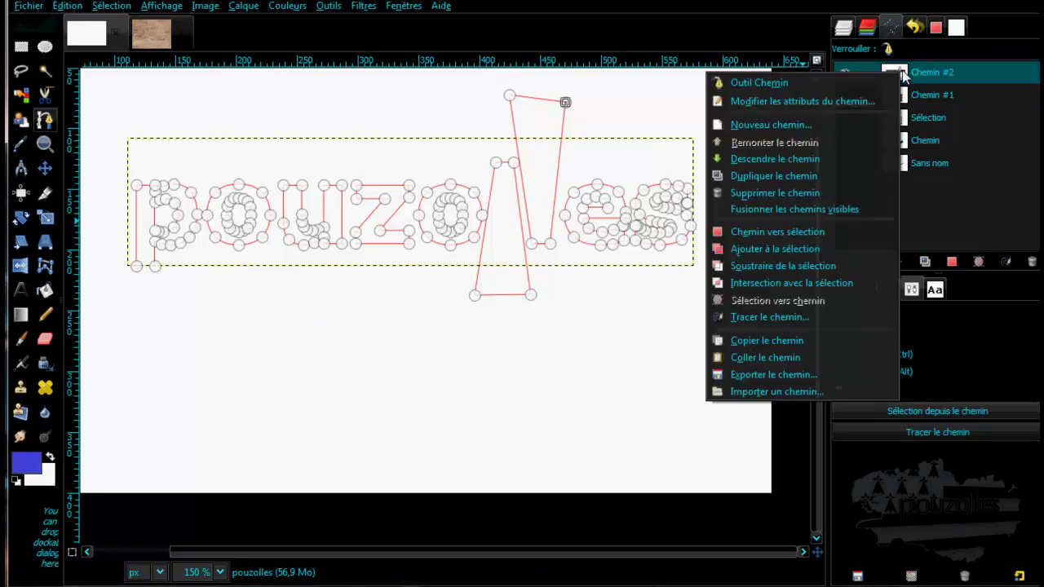
click(838, 232)
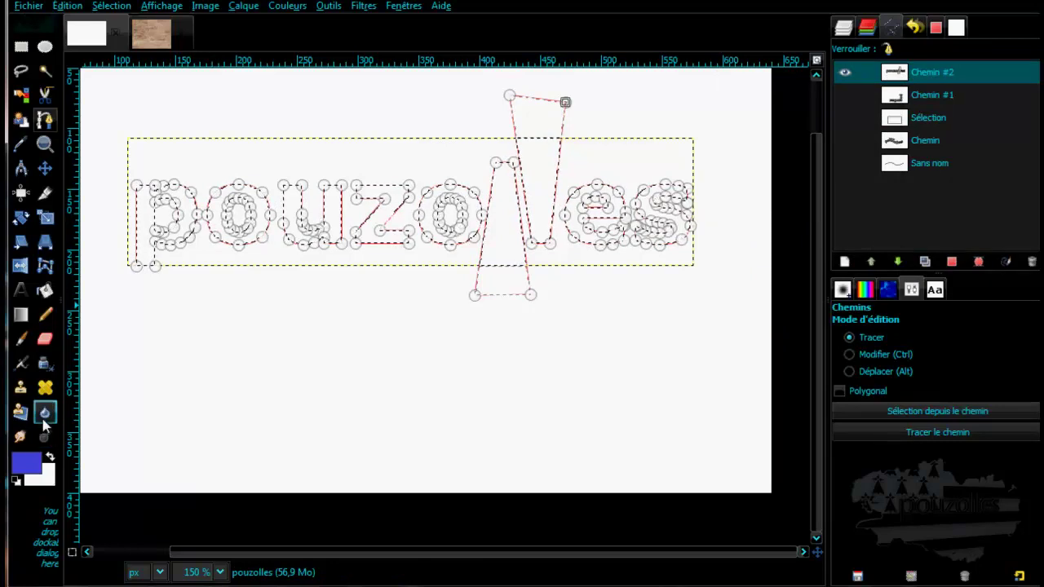
click(20, 315)
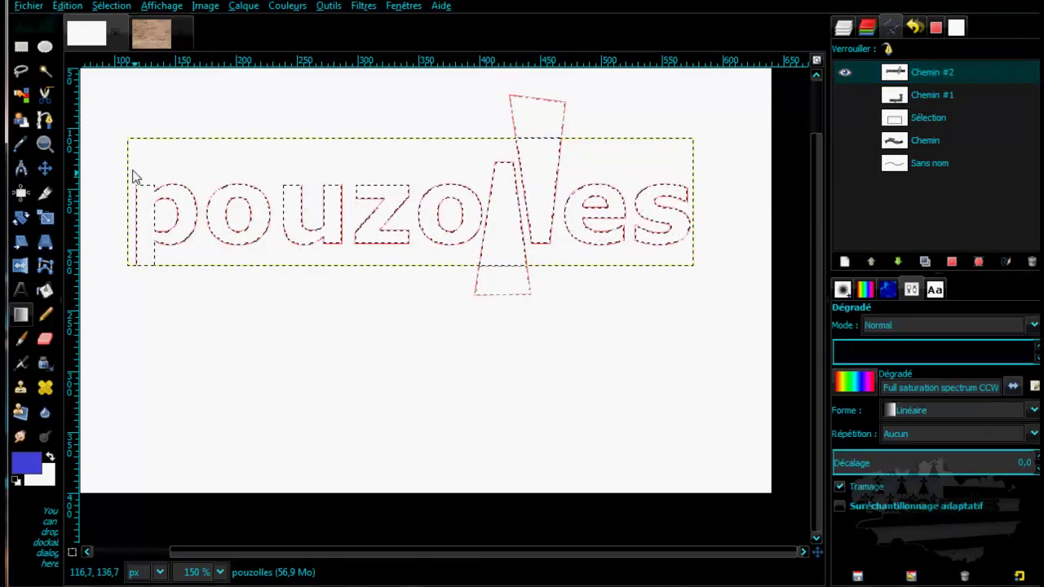
drag(133, 168, 694, 221)
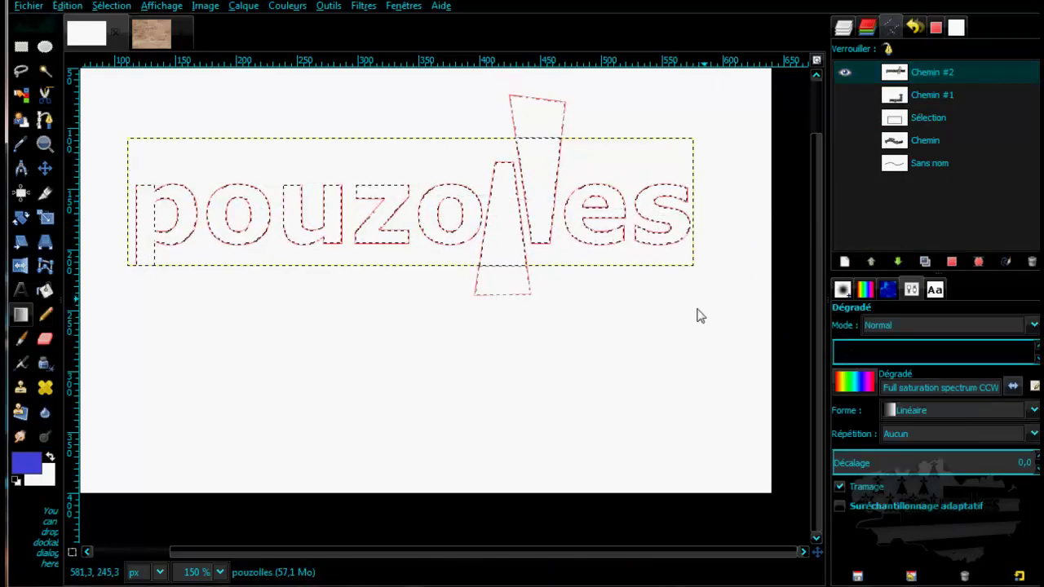
click(845, 28)
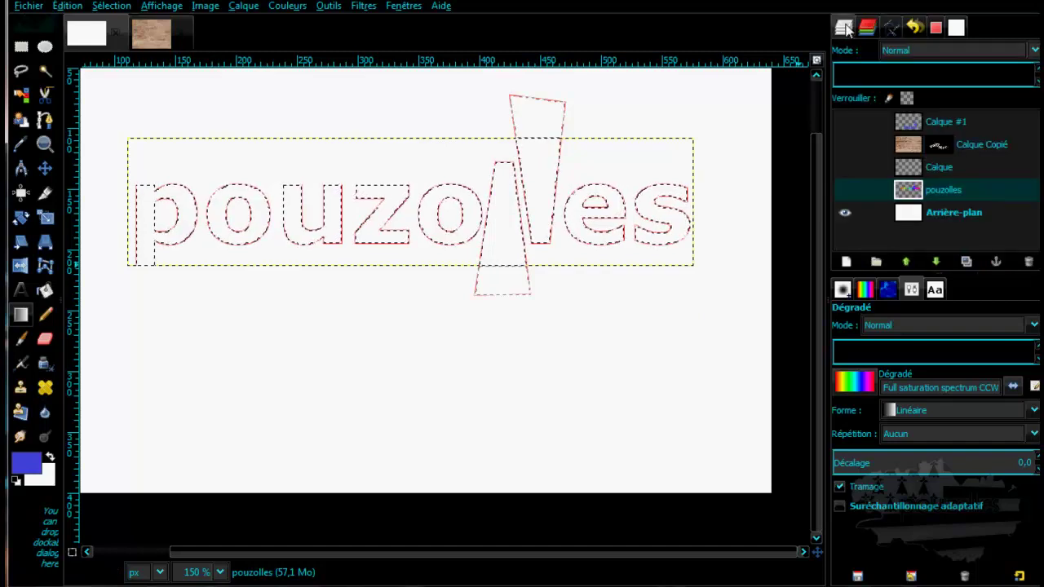
click(846, 190)
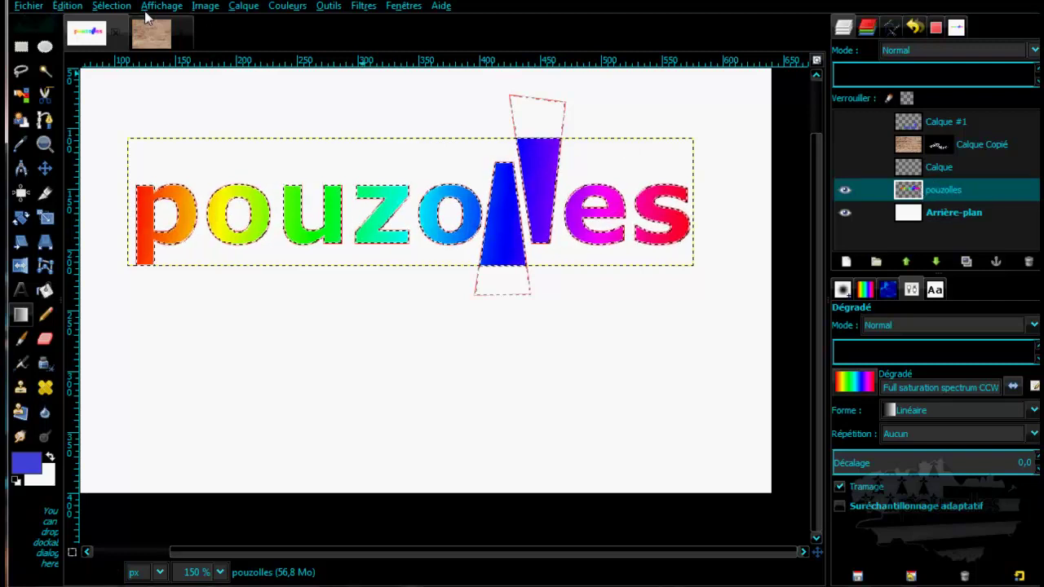
- Undo the gradient fill on the pouzolles layer back to its editable text state and show that layer
click(67, 6)
click(88, 29)
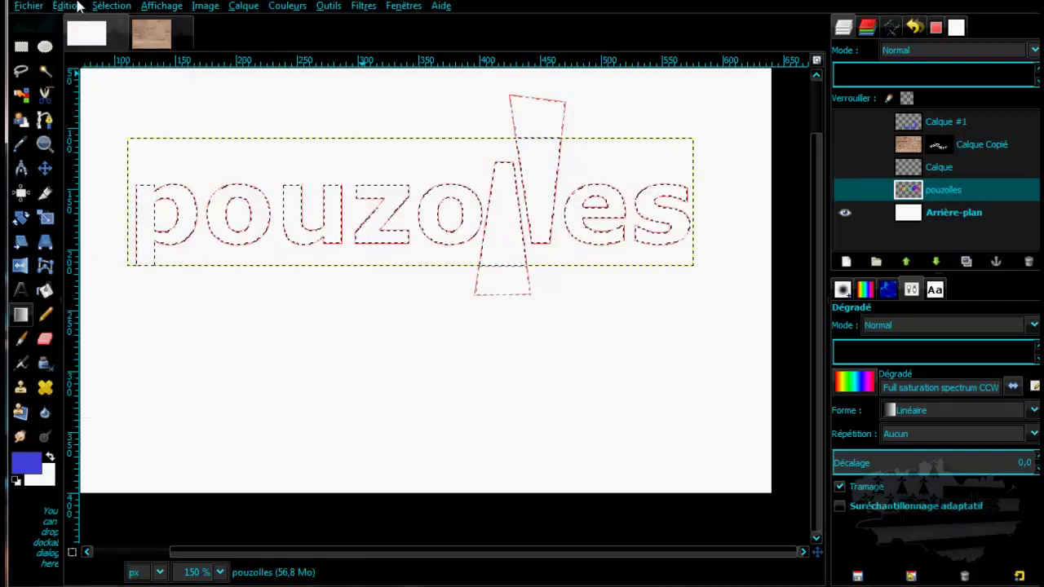
click(78, 5)
click(82, 22)
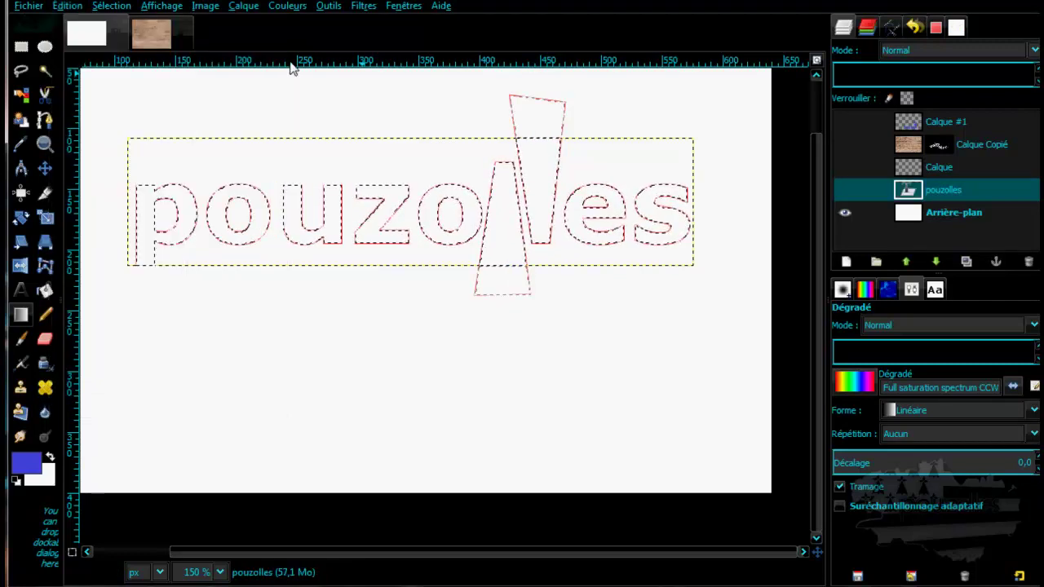
click(845, 191)
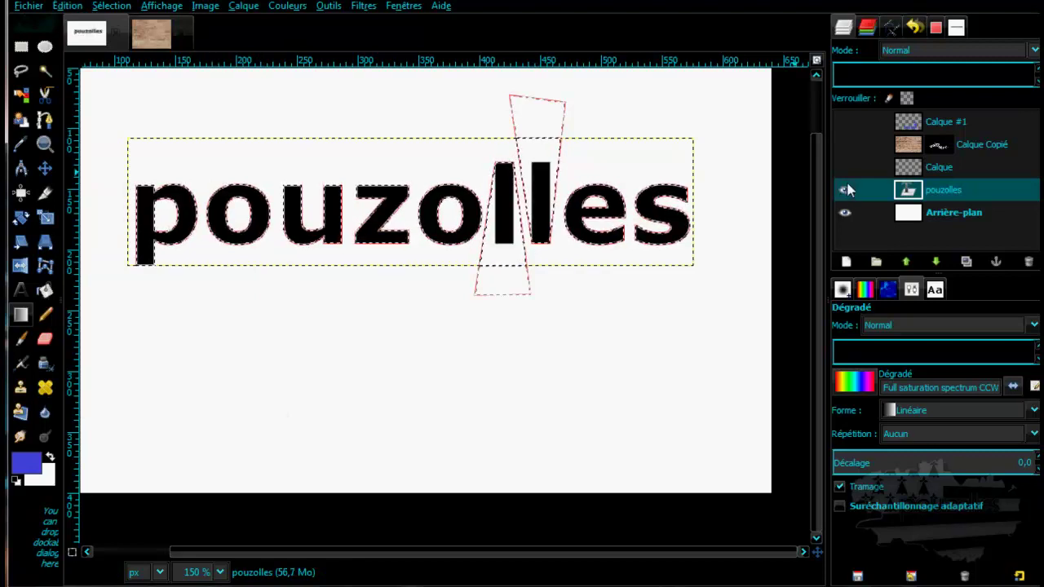
- Add an image-sized transparent layer above pouzolles, hide the text layer, and fill the letter selection with a diagonal linear Full saturation spectrum CCW gradient
click(846, 262)
click(855, 394)
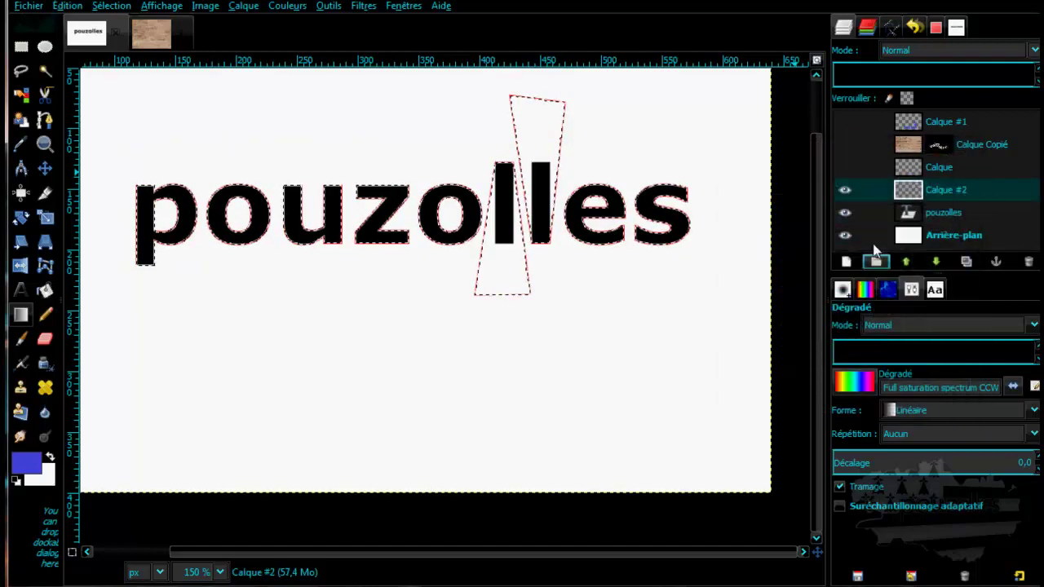
click(844, 211)
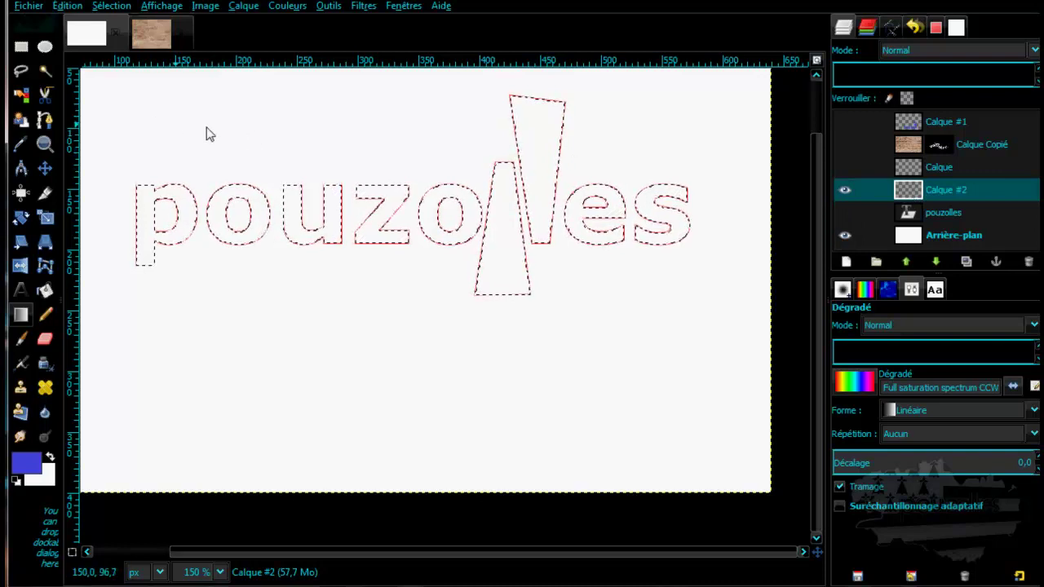
drag(113, 115, 720, 281)
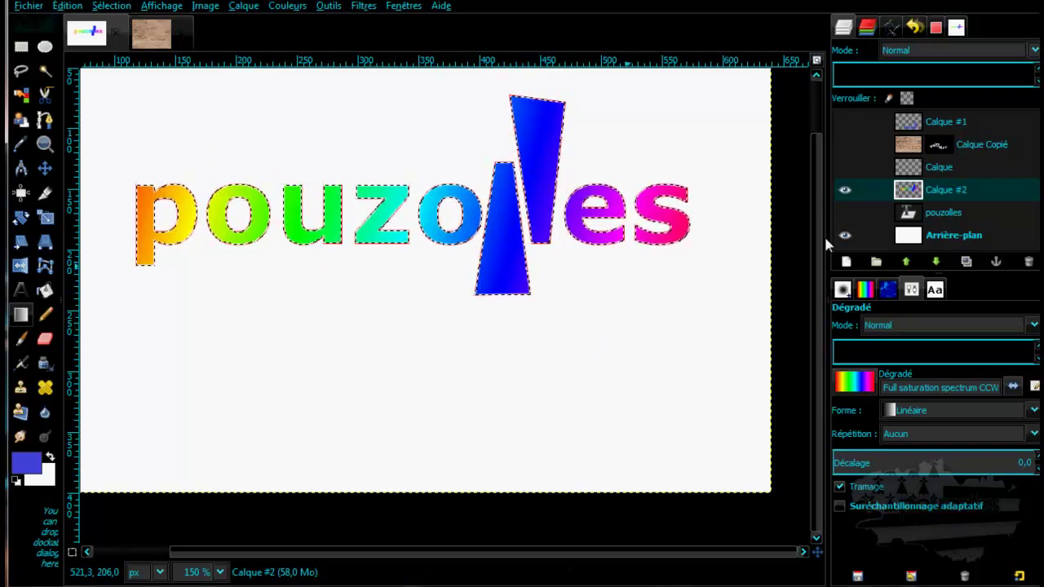
- Compare the original pouzolles text with the gradient letters by briefly showing its layer, and make Calque #2 the active layer again
click(913, 213)
click(844, 213)
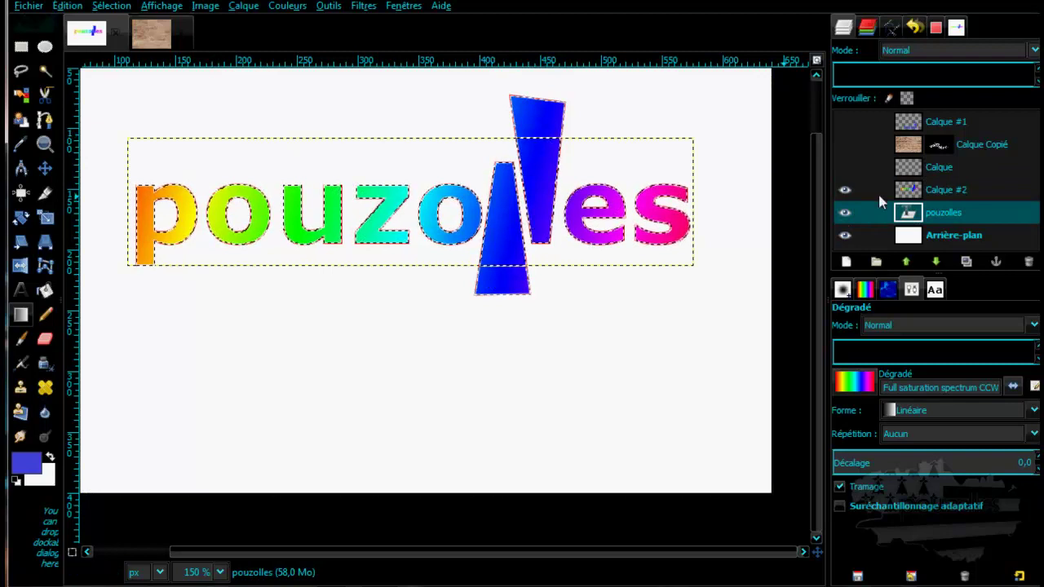
click(844, 212)
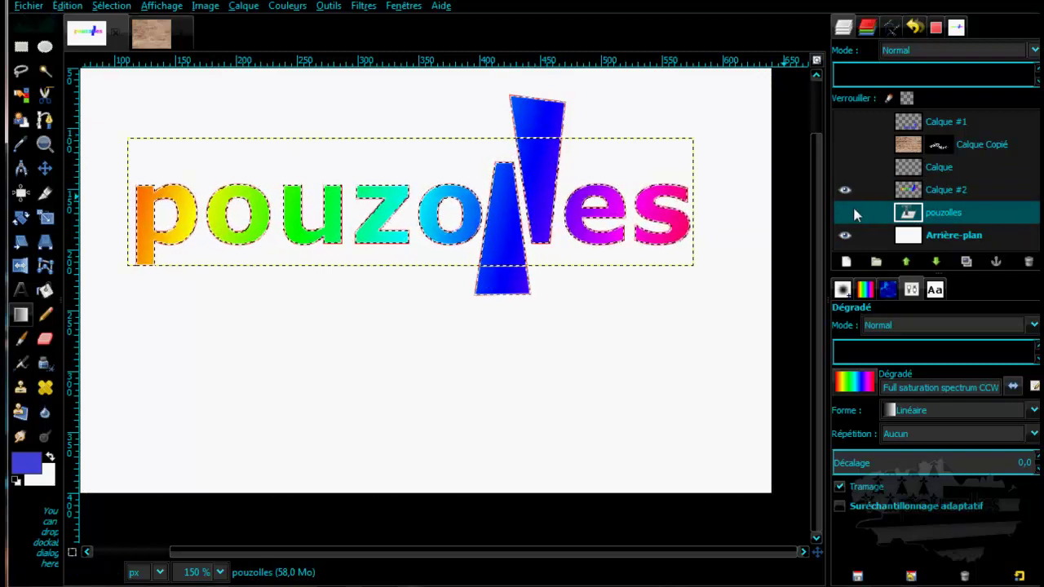
click(940, 190)
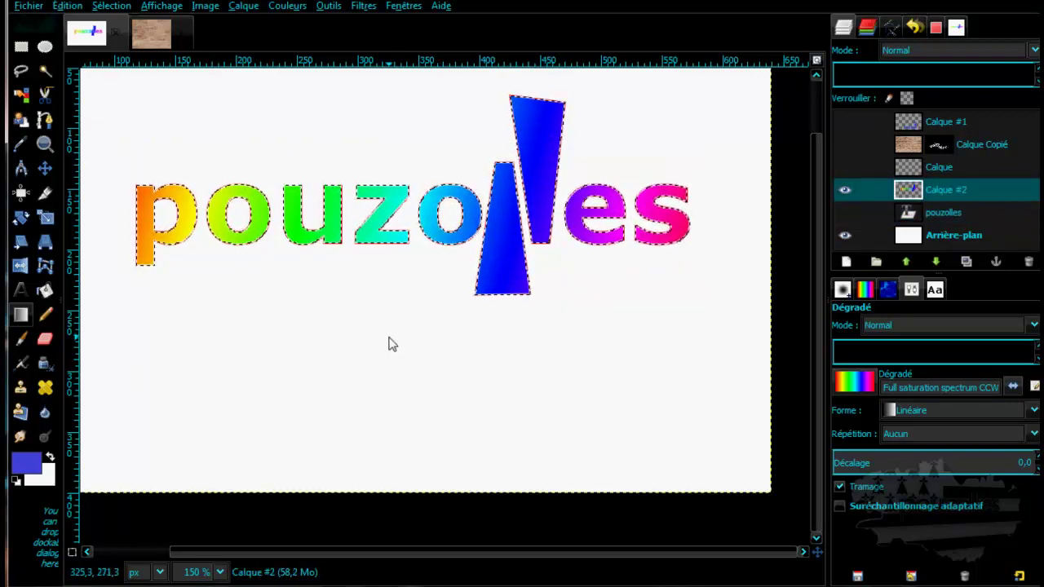